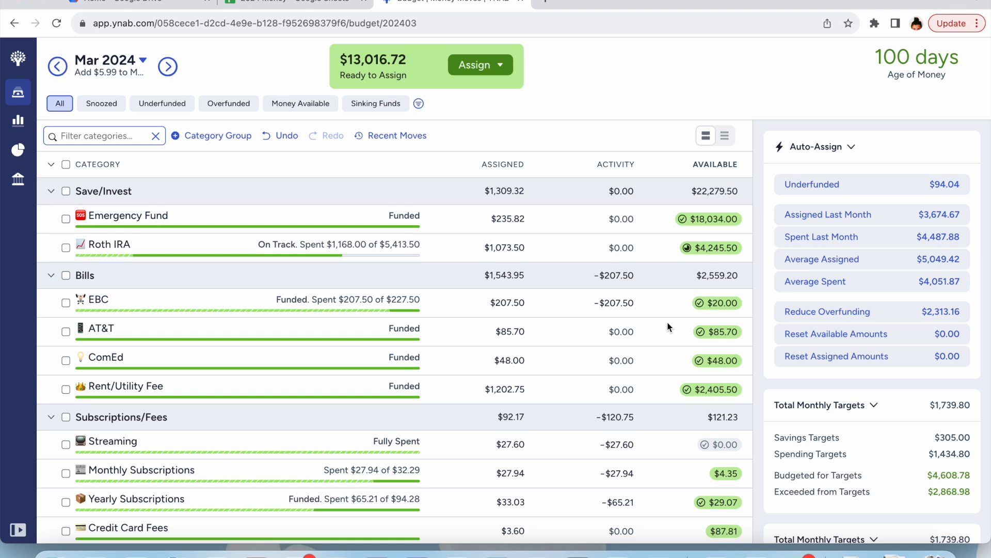
Move $100 from the Anniversary category to Dates & Stuff in the March 2024 budget.
scroll(470, 373, "down", 20)
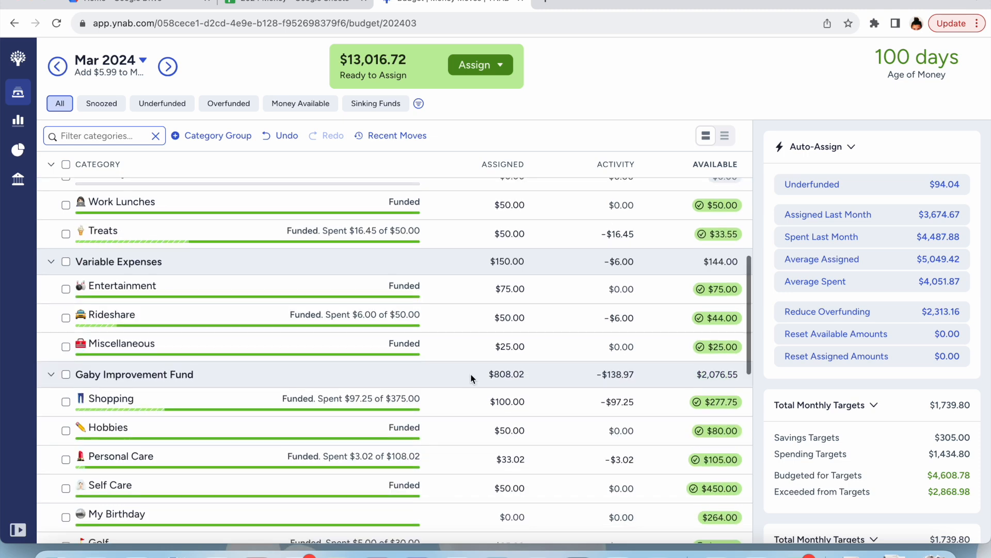
scroll(469, 373, "up", 1)
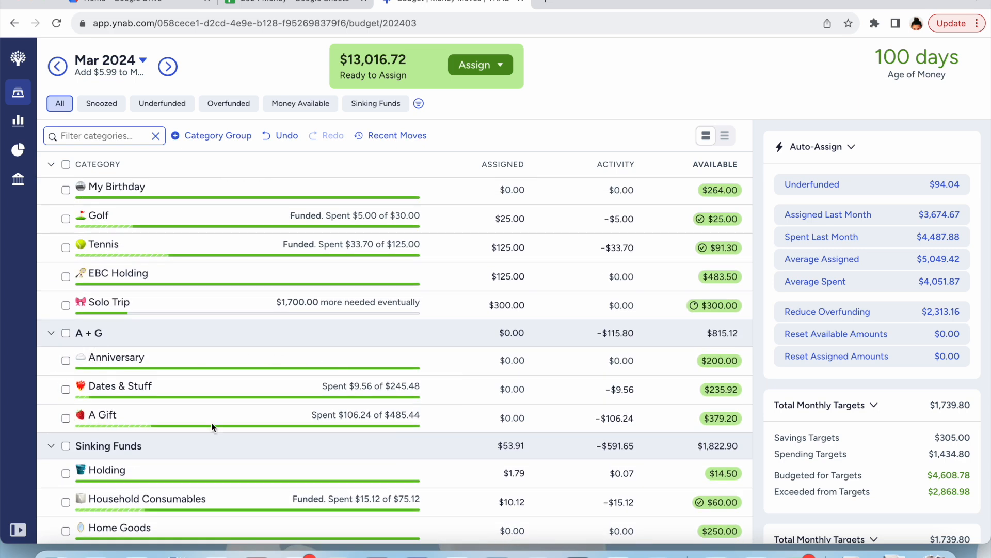
left_click(728, 366)
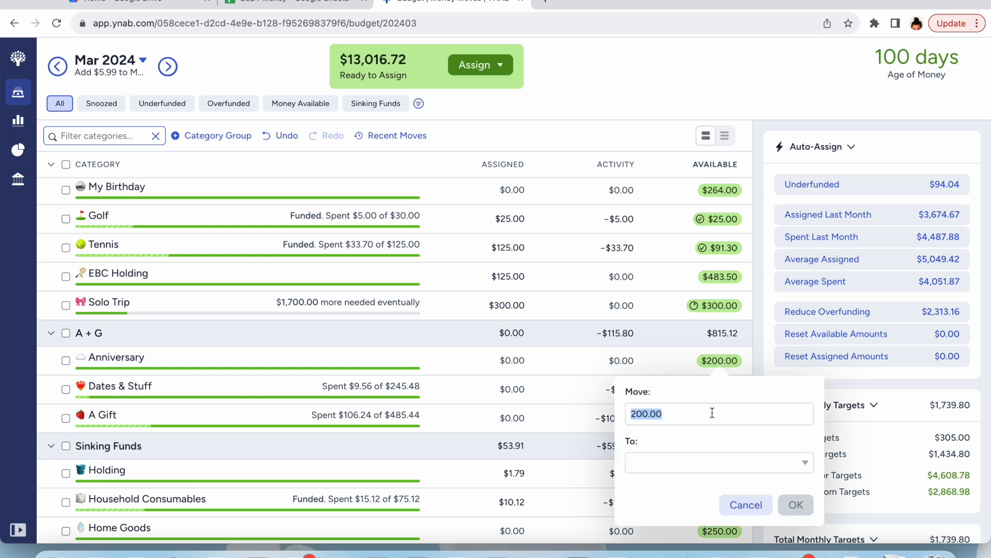
type("100")
left_click(670, 457)
type("dates")
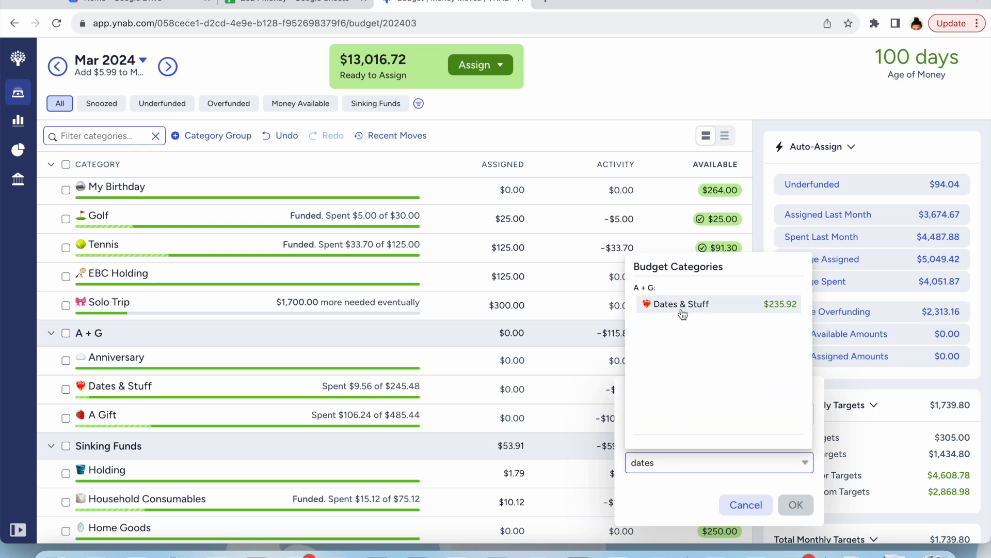
left_click(684, 312)
left_click(796, 505)
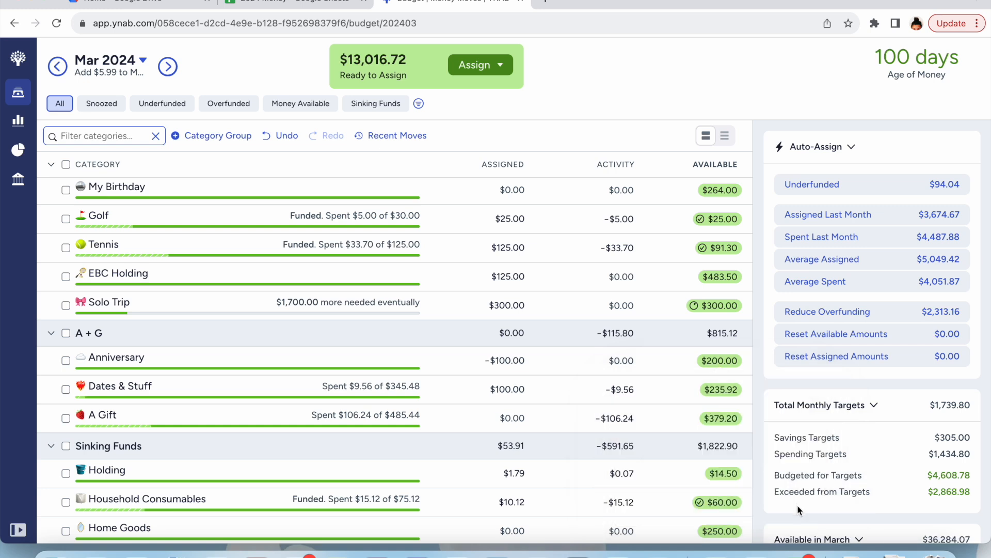
Move the remaining $100 from the Anniversary category to Gifts under Sinking Funds.
left_click(738, 419)
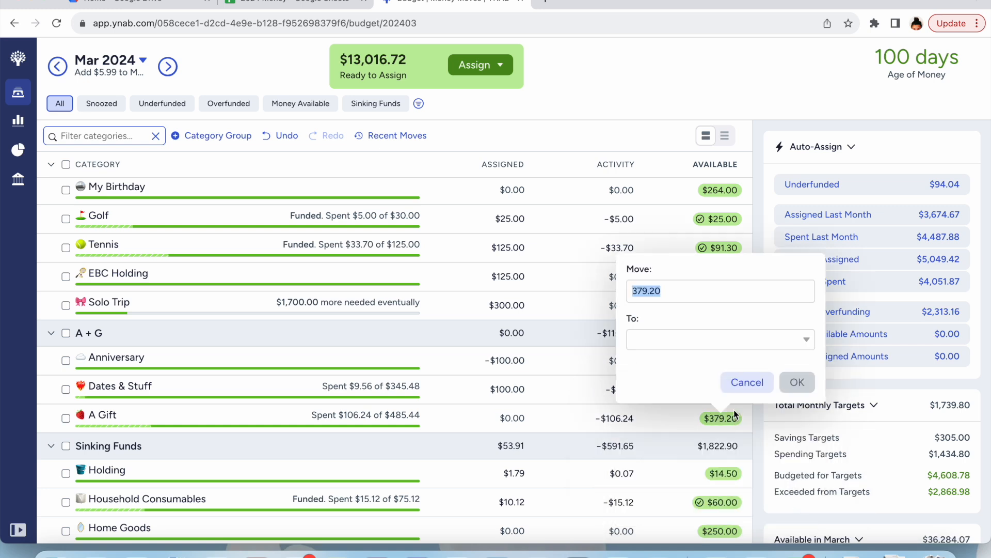
left_click(742, 381)
left_click(729, 361)
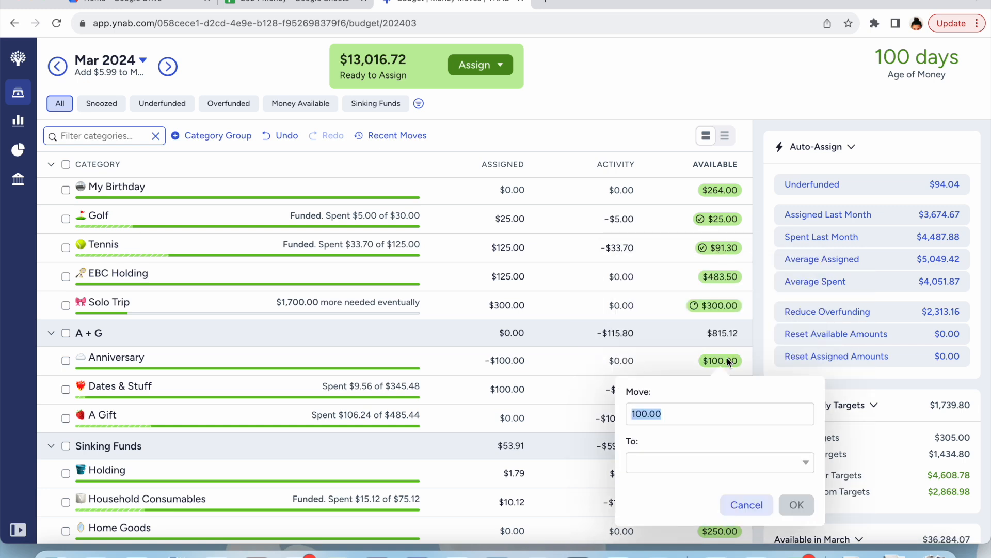
key("Tab")
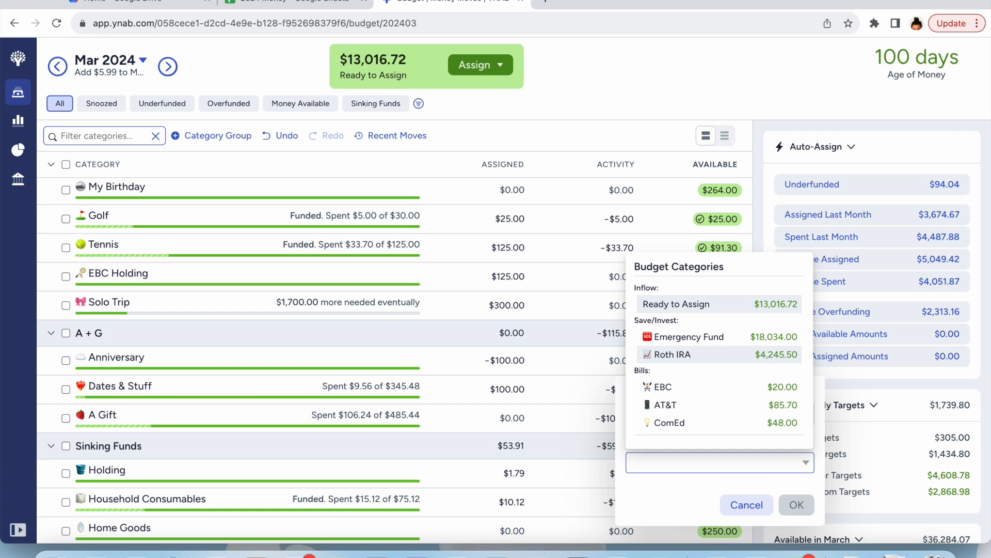
type("a gift")
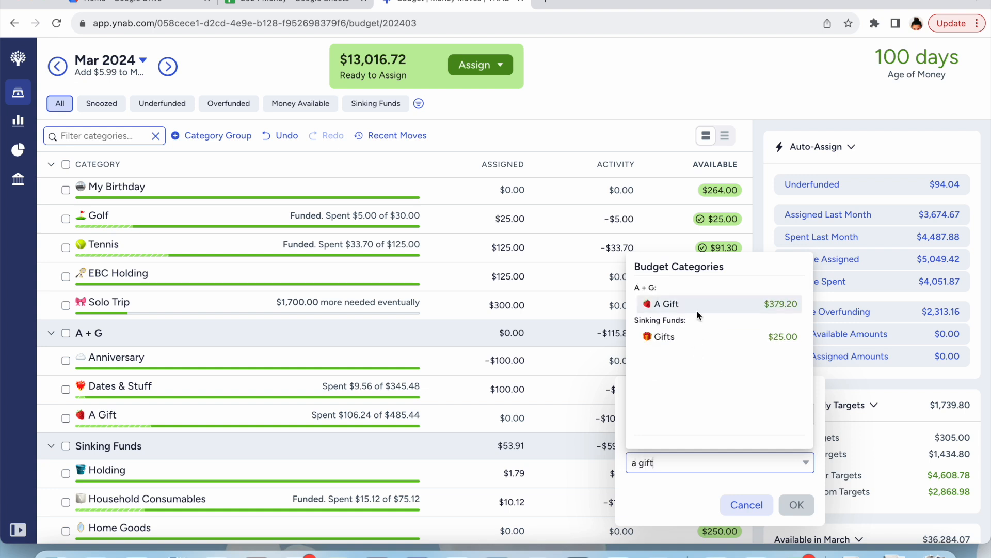
left_click(705, 336)
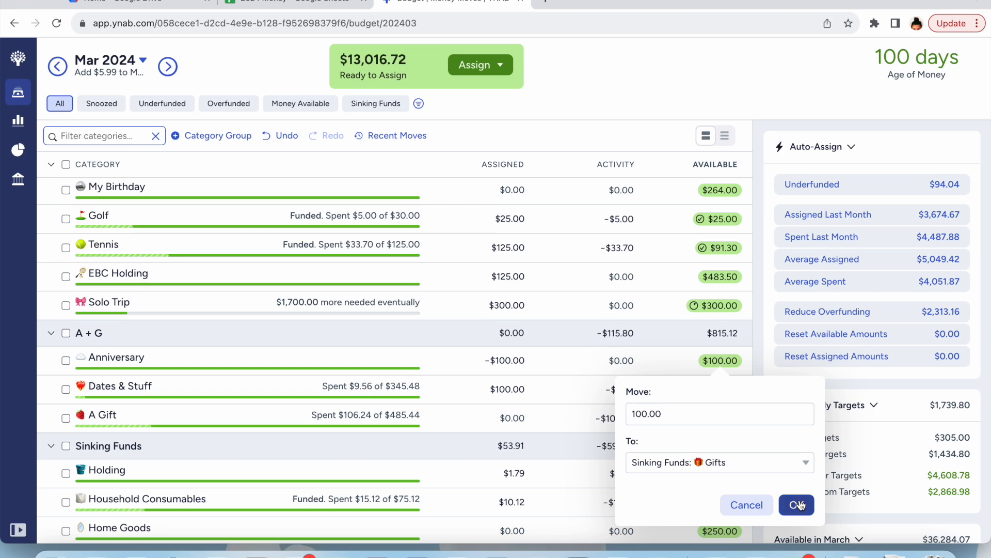
left_click(796, 505)
Hide the emptied Anniversary category in the A + G group.
left_click(215, 356)
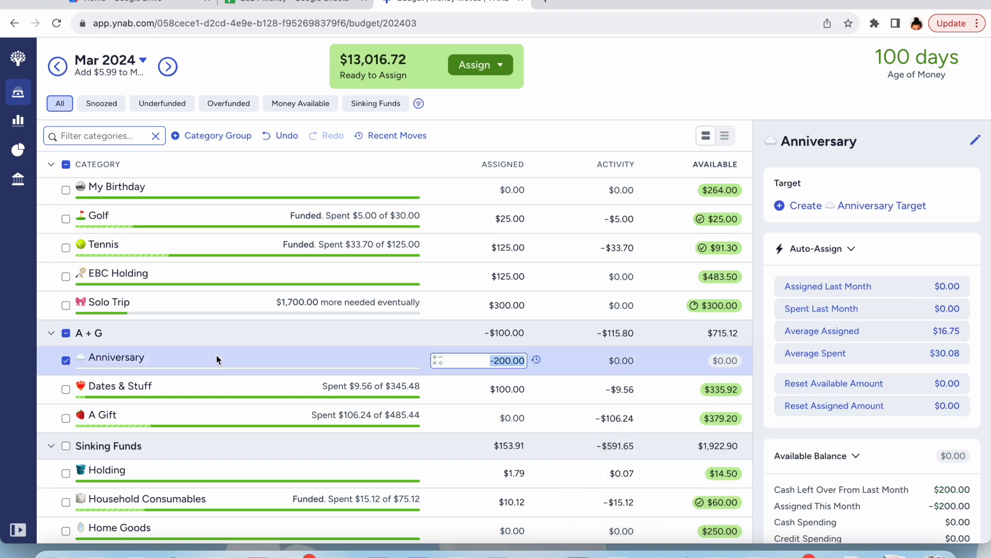
left_click(216, 355)
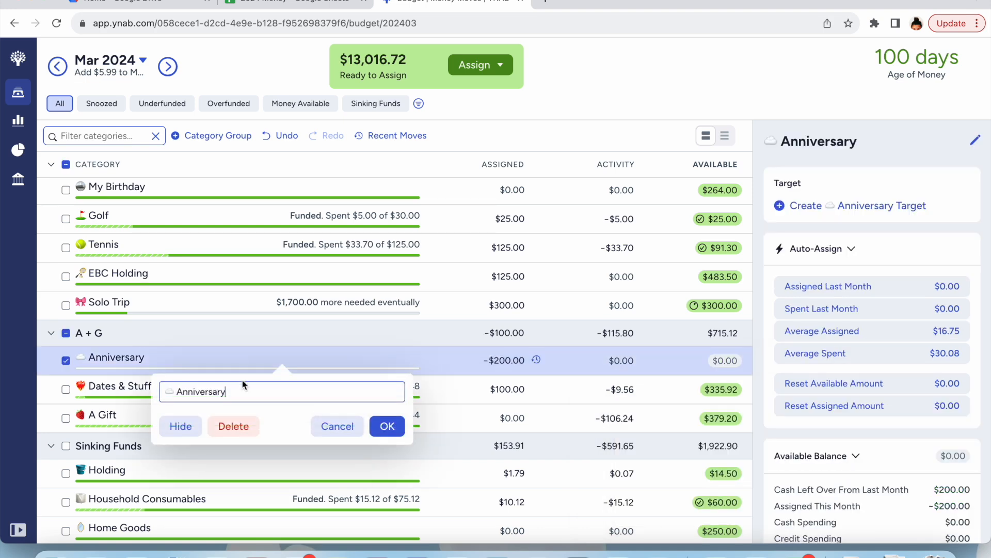
left_click(180, 427)
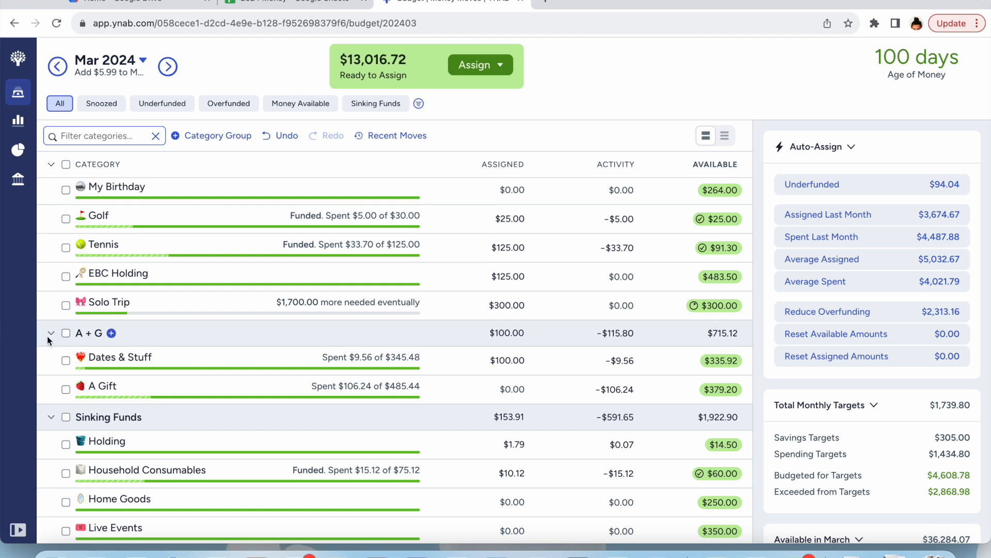
Move $20 from the My Birthday category to Hobbies in the Gaby Improvement Fund group.
scroll(179, 395, "down", 3)
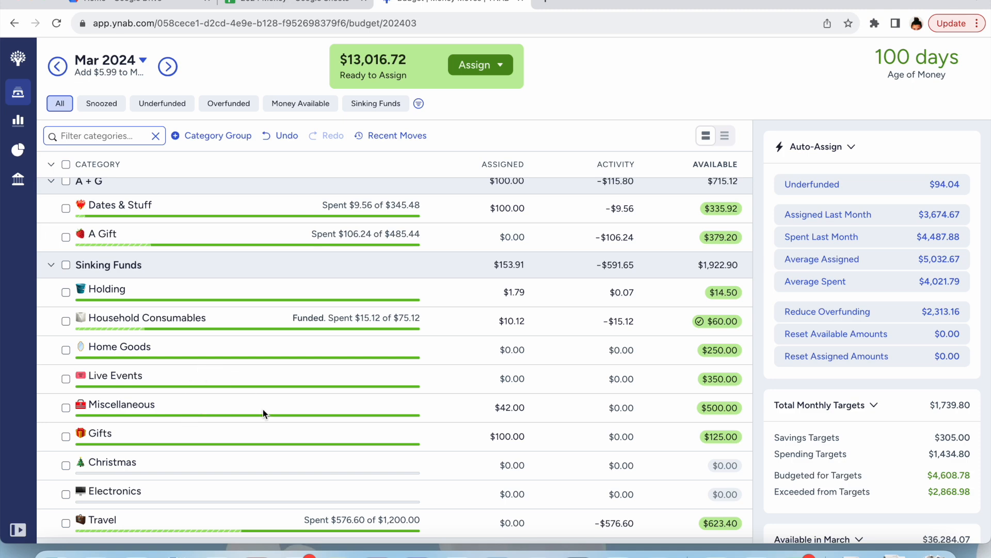
scroll(263, 408, "up", 6)
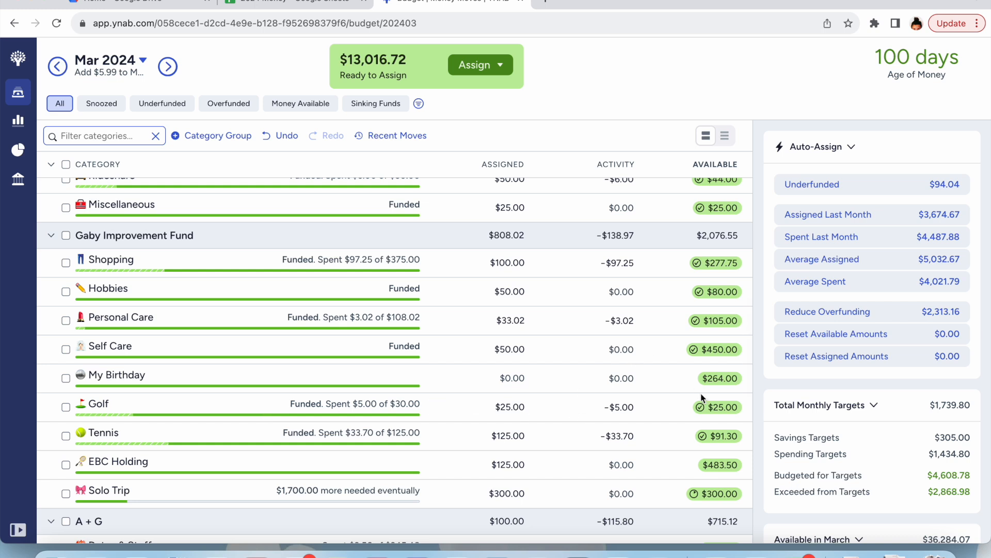
left_click(727, 382)
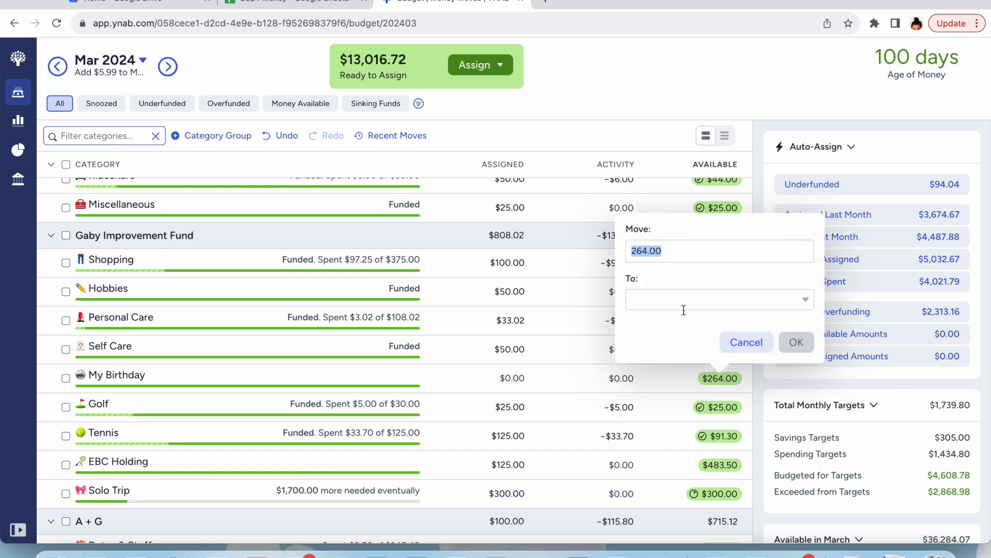
type("20")
left_click(659, 303)
type("hobbie")
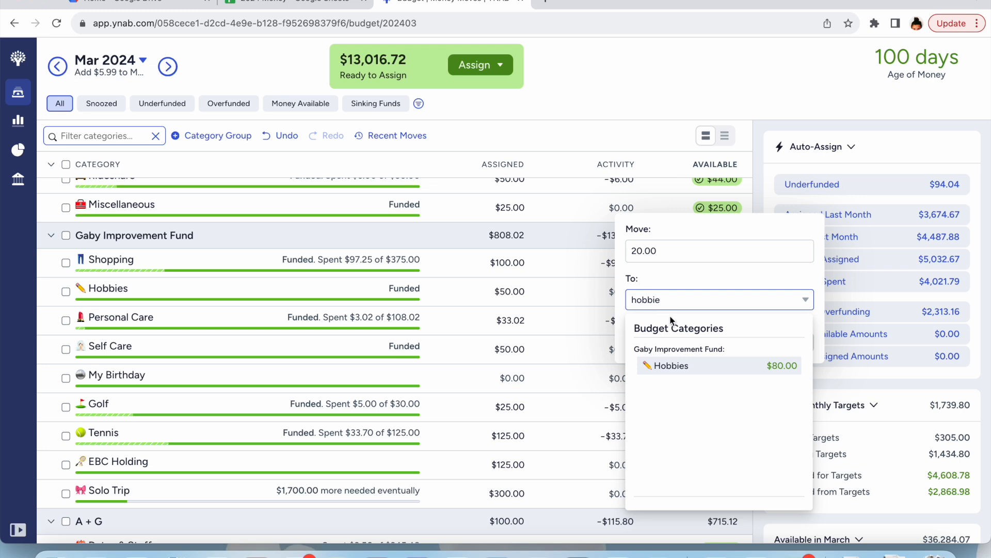
left_click(668, 368)
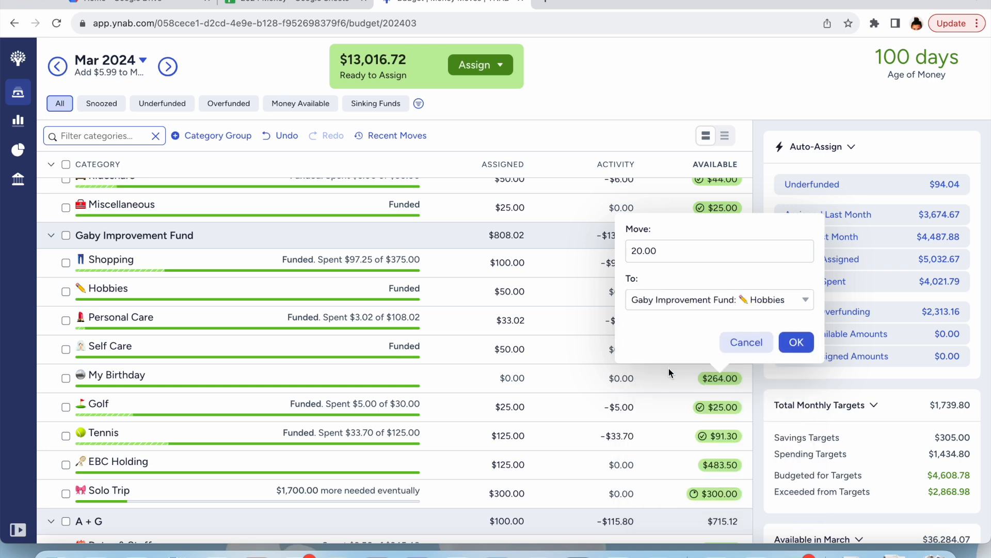
left_click(796, 342)
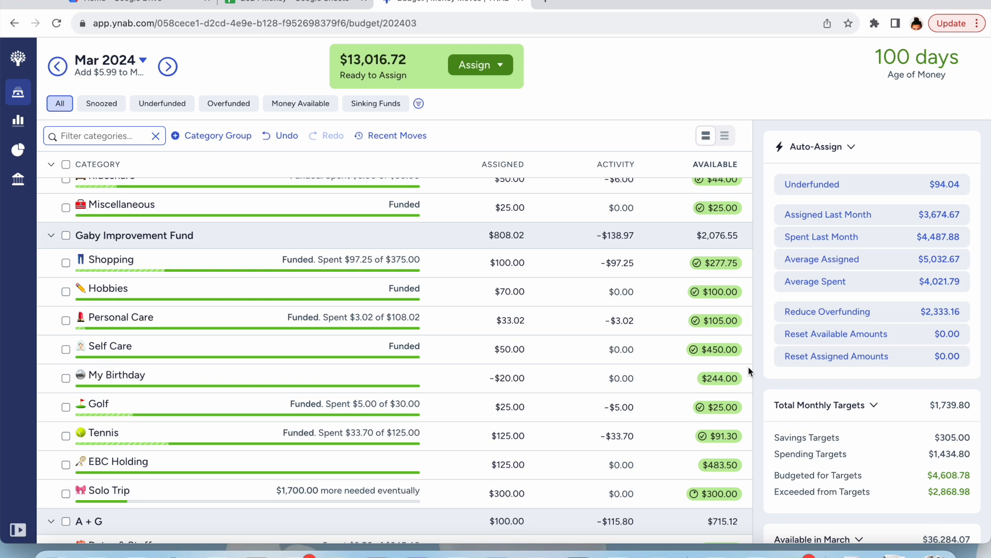
Move the remaining $244 from the My Birthday category to Shopping.
left_click(719, 385)
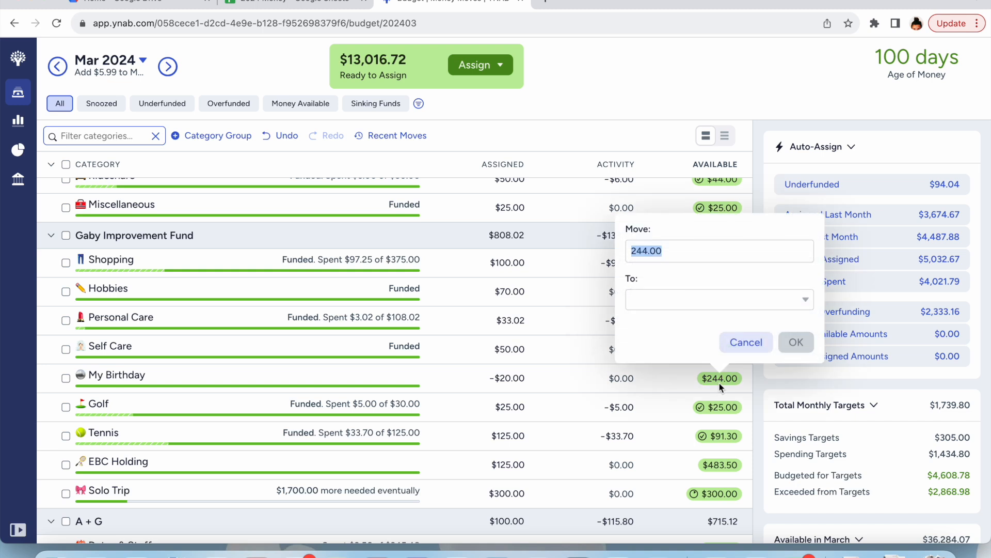
left_click(705, 301)
type("shopp")
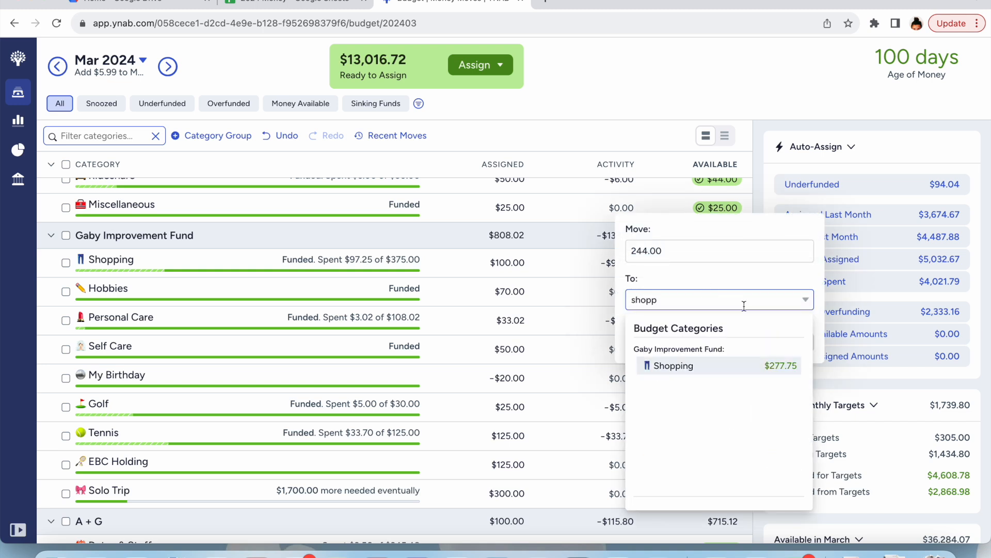
left_click(749, 364)
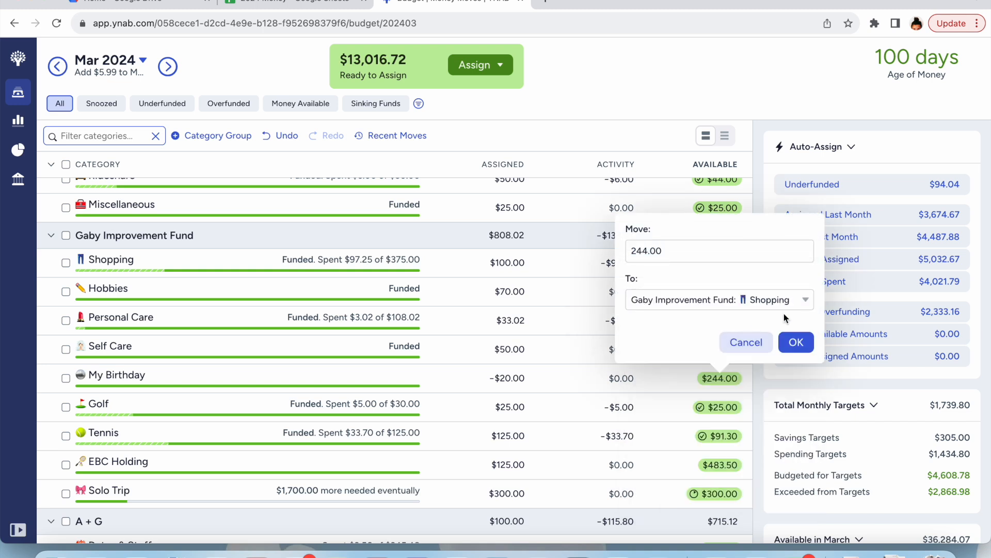
left_click(796, 342)
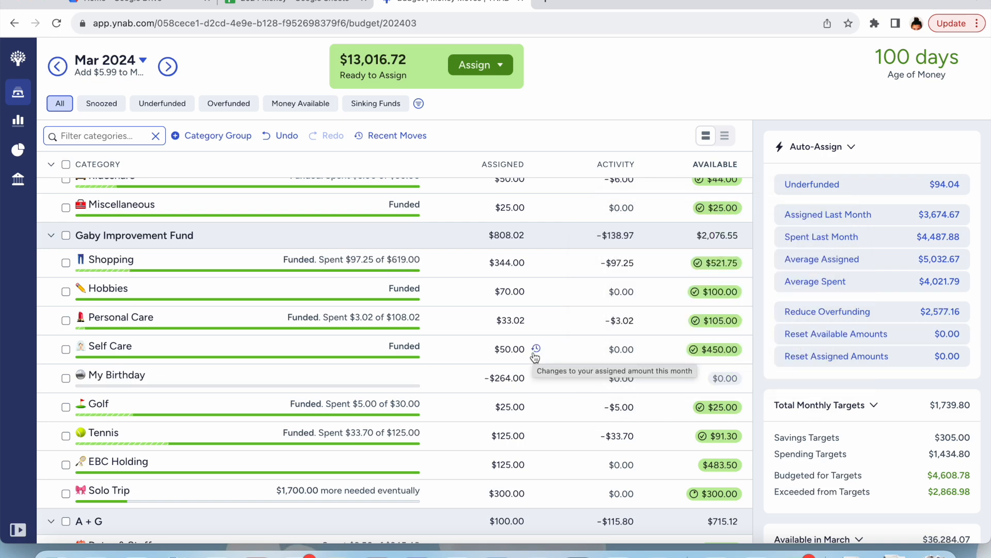
Move the available $20 from the EBC category under Bills to Roth IRA under Save/Invest.
scroll(722, 249, "up", 10)
left_click(722, 243)
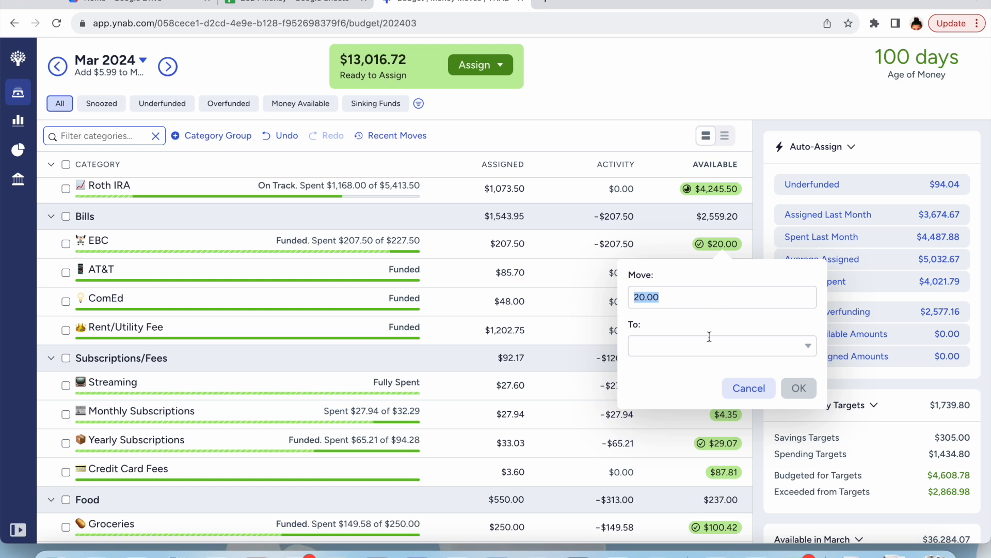
left_click(700, 347)
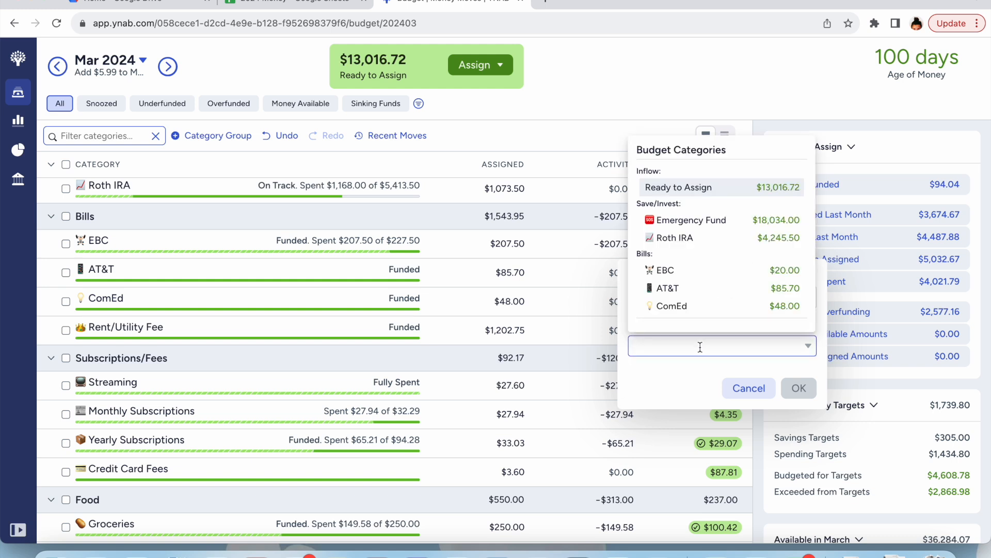
type("roth")
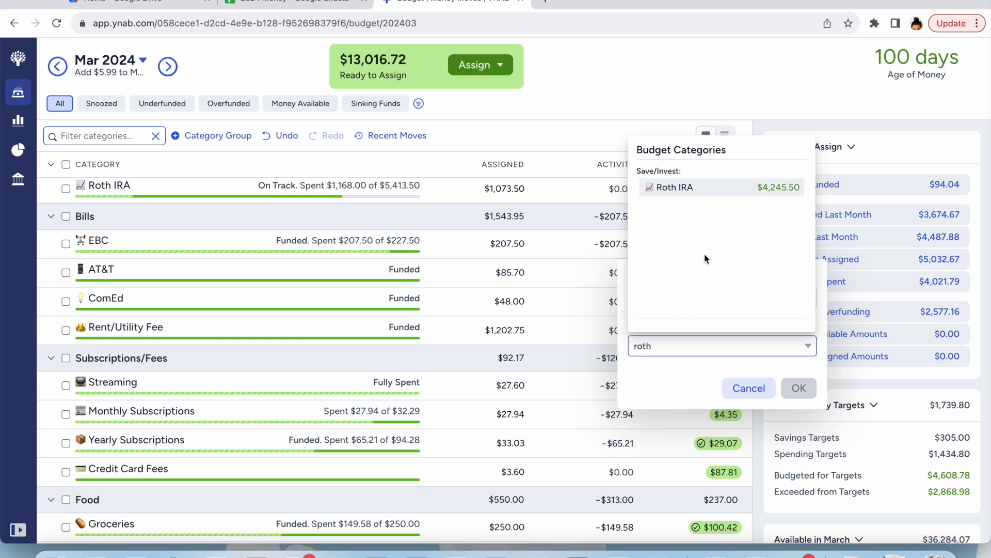
left_click(734, 187)
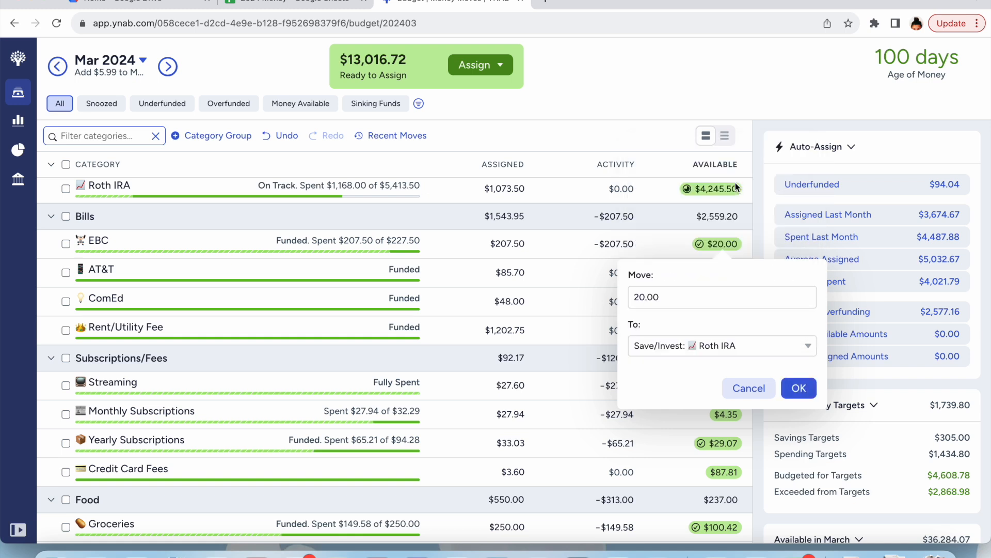
left_click(812, 384)
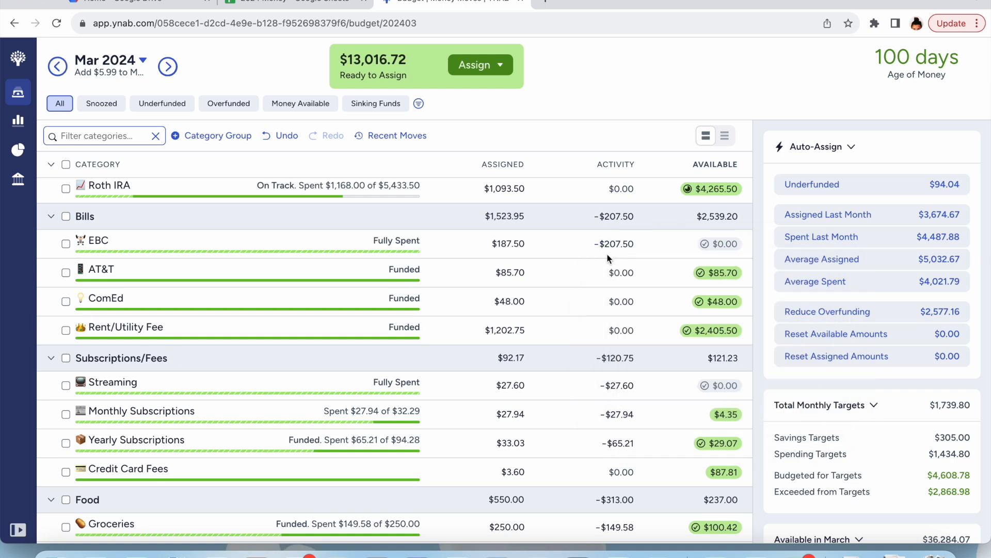
Open the Yearly Subscriptions category in the April 2024 budget and review its target and the renewal amounts in its notes.
left_click(496, 383)
scroll(497, 380, "down", 3)
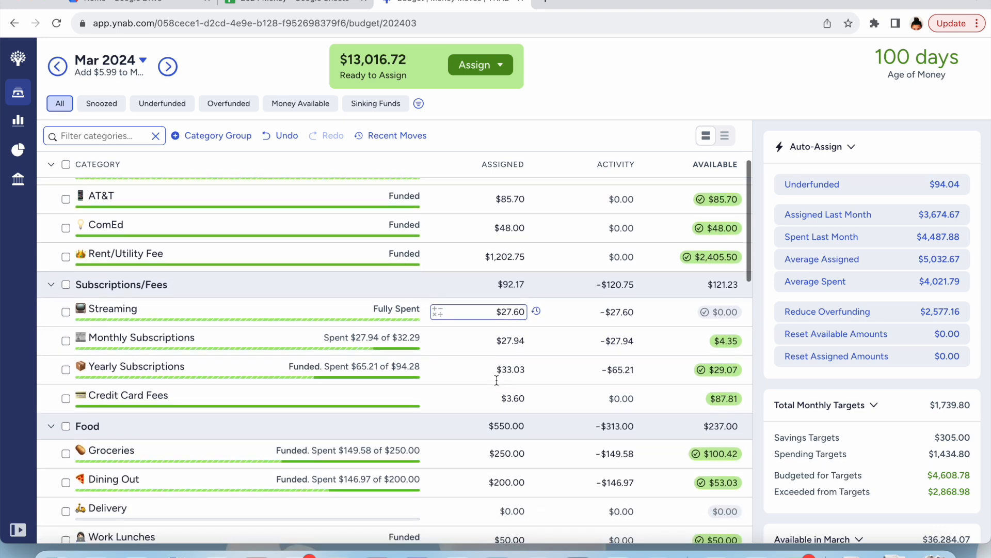
left_click(391, 367)
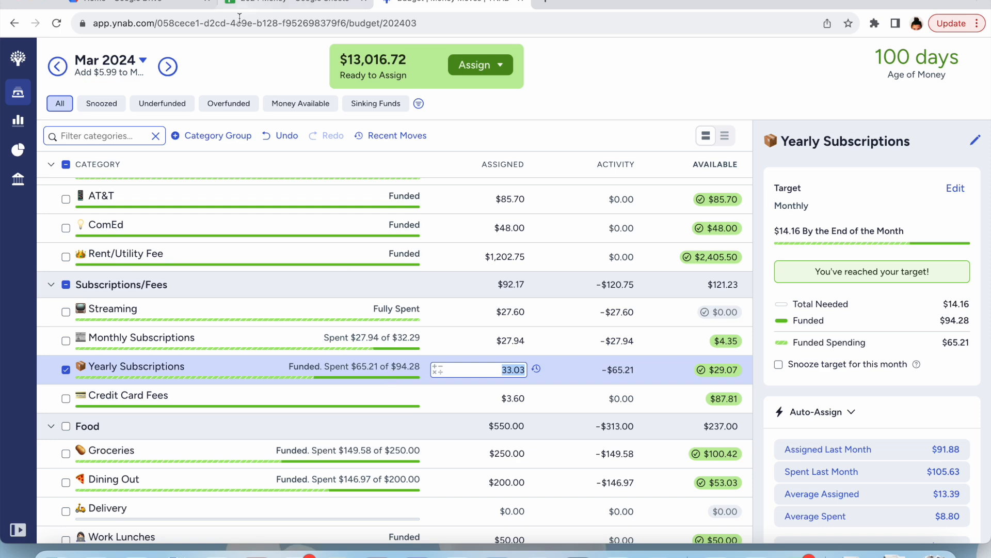
left_click(167, 66)
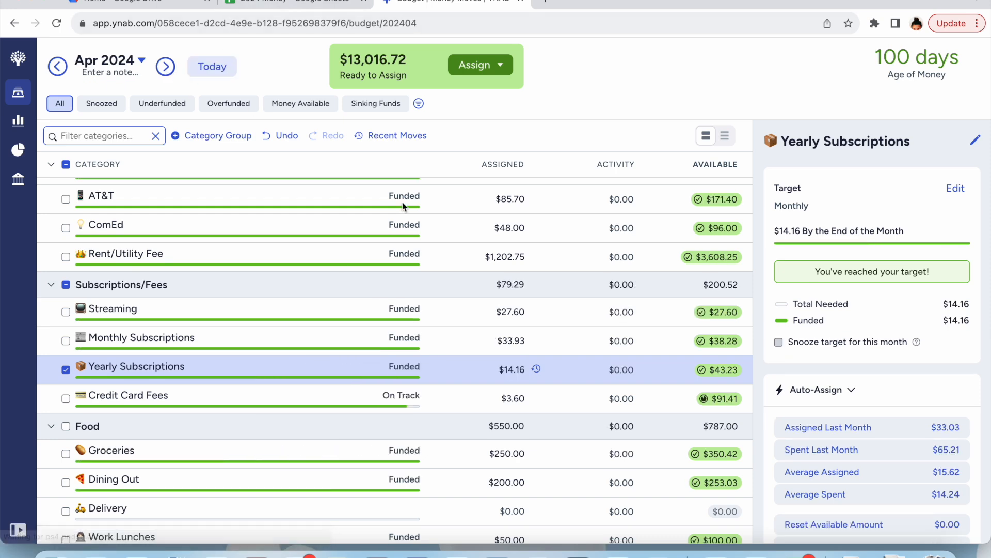
scroll(497, 396, "down", 1)
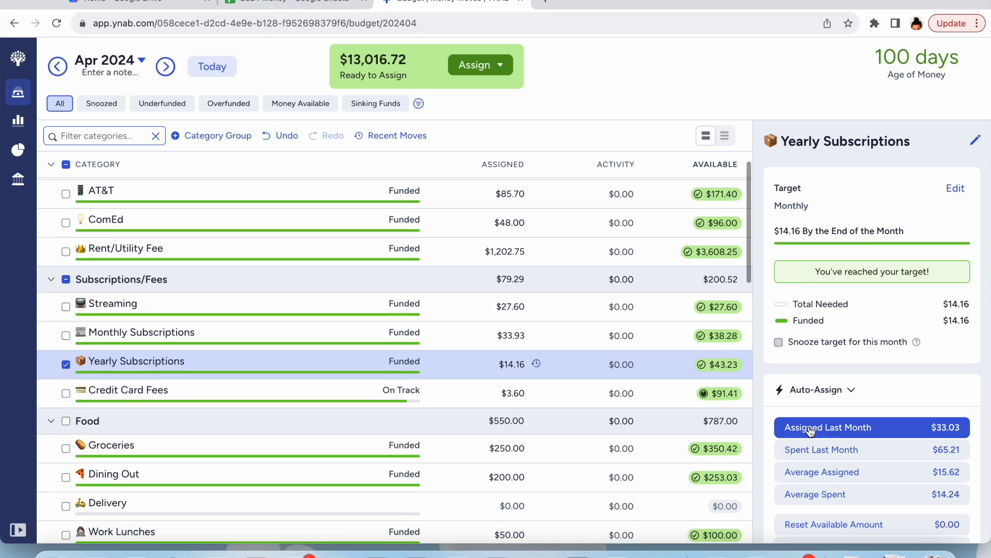
scroll(810, 430, "down", 6)
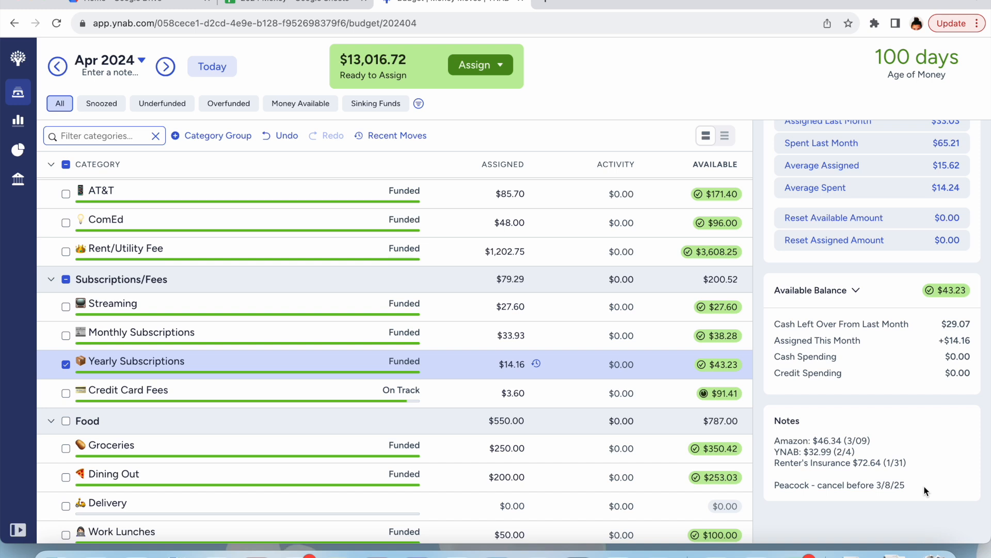
scroll(924, 491, "up", 6)
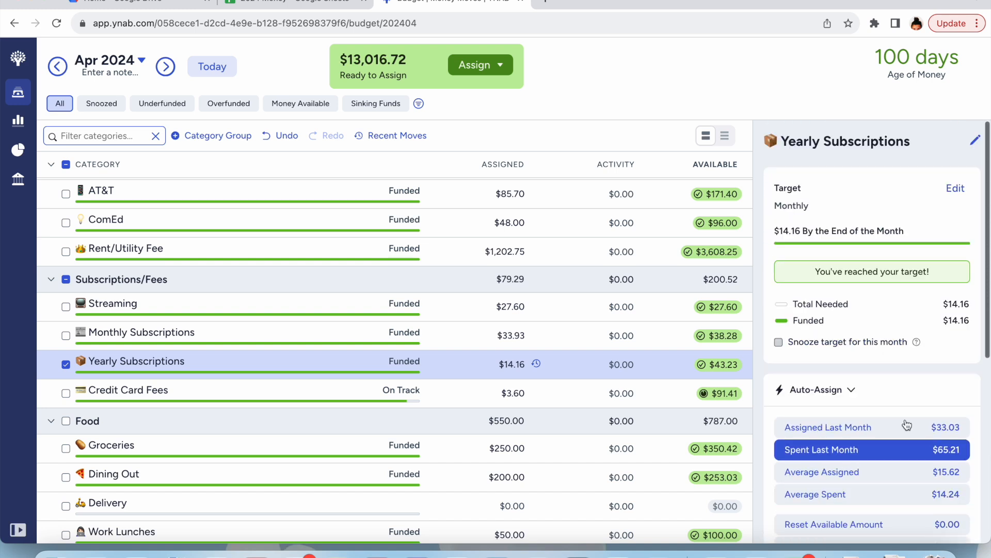
Change the Yearly Subscriptions target to a yearly schedule first due on December 31, 2024.
left_click(956, 188)
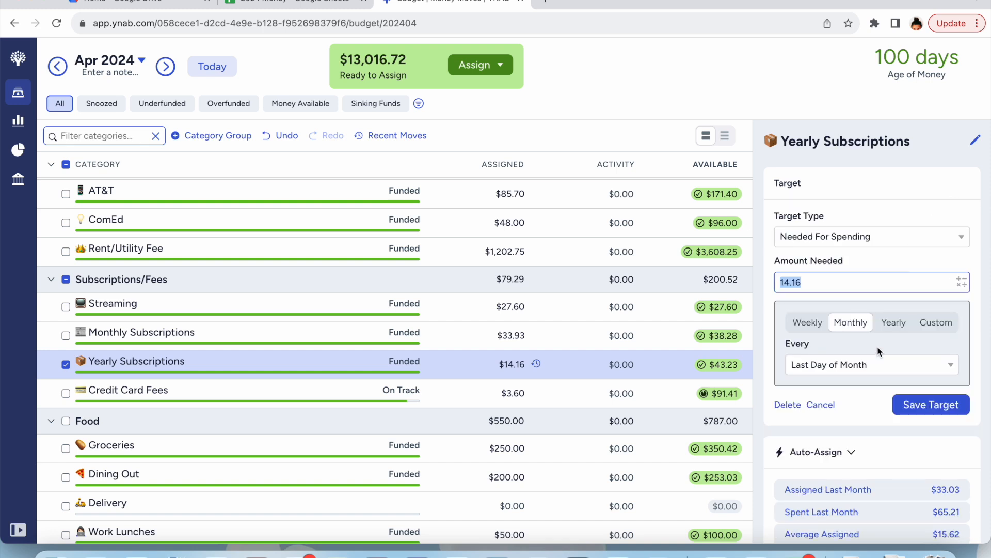
left_click(894, 322)
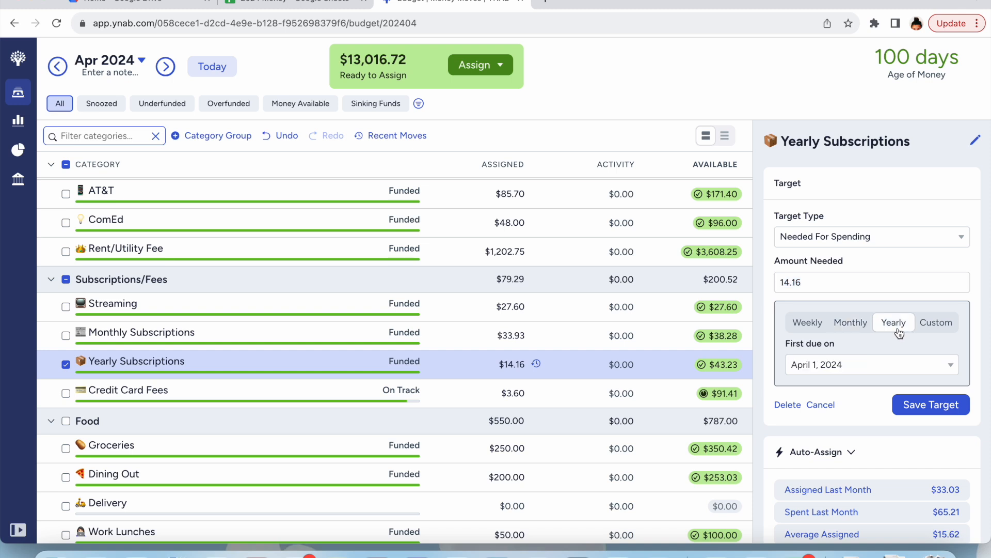
left_click(895, 361)
left_click(925, 199)
left_click(925, 199)
left_click(925, 199)
left_click(925, 198)
left_click(925, 199)
left_click(925, 199)
left_click(925, 199)
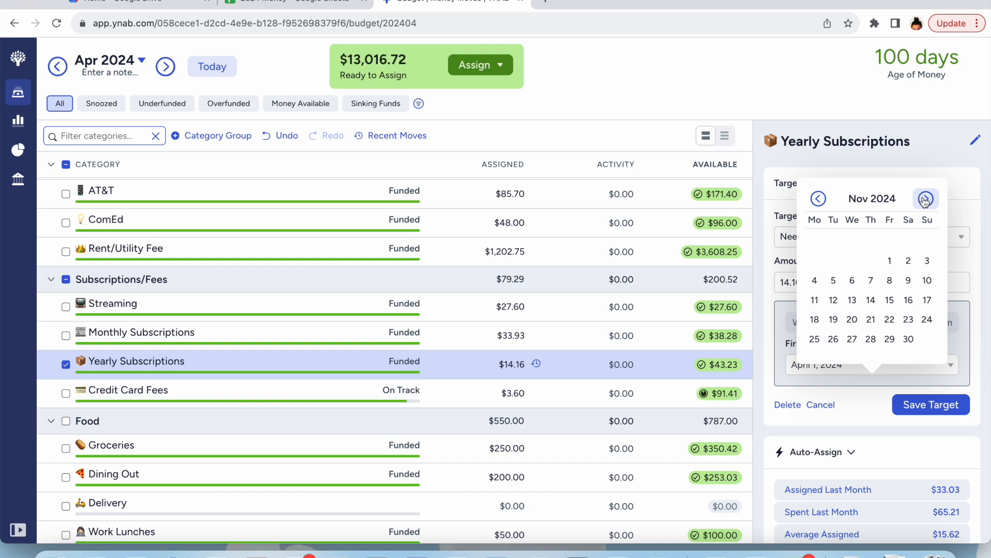
left_click(926, 199)
left_click(833, 338)
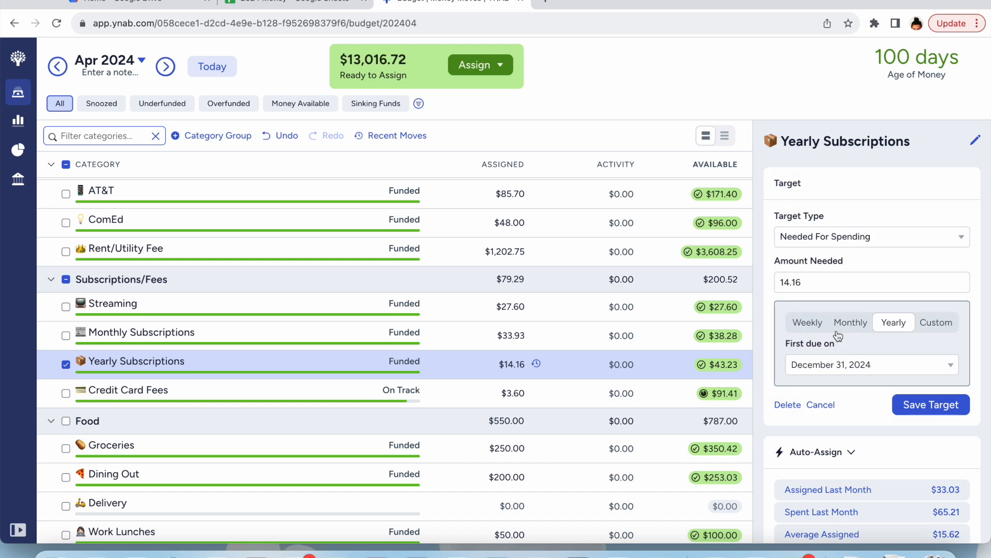
Set the amount needed for the Yearly Subscriptions target to $151.97, save it, and check it against the category notes.
left_click(842, 273)
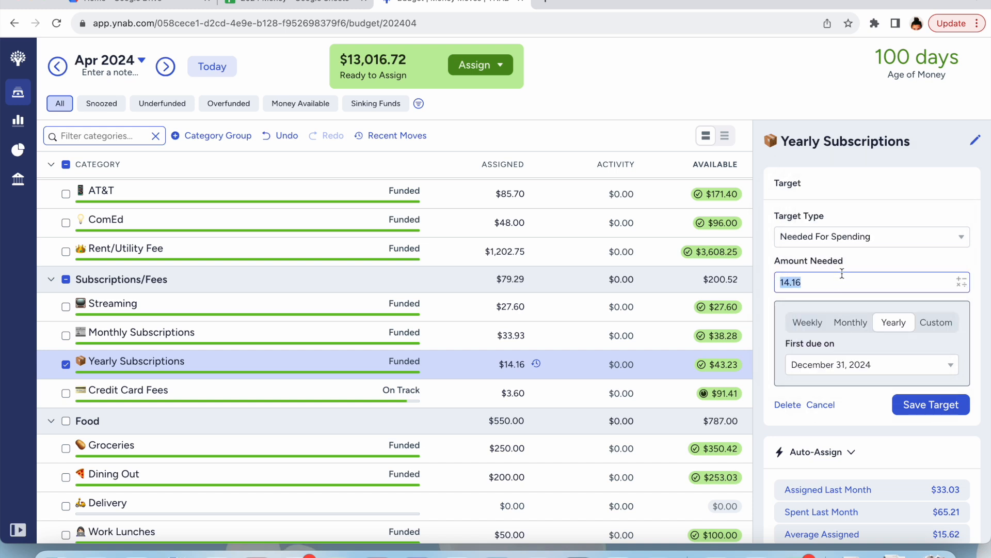
type("151.97")
left_click(932, 406)
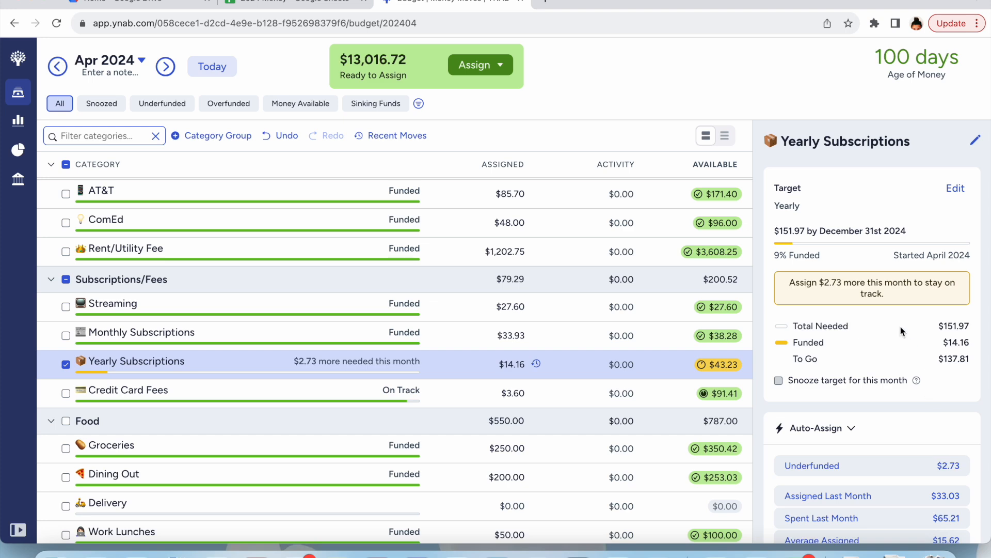
scroll(900, 328, "down", 7)
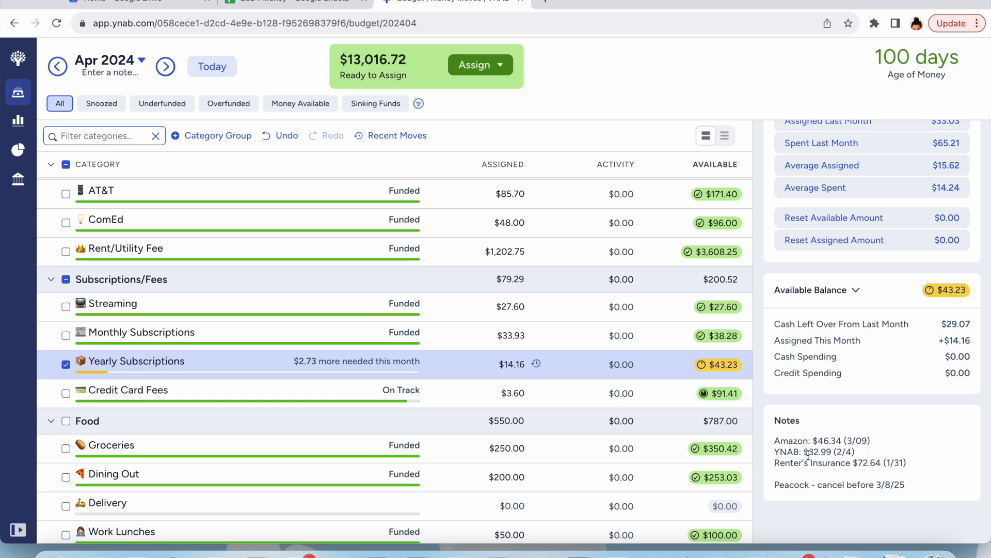
scroll(808, 456, "up", 7)
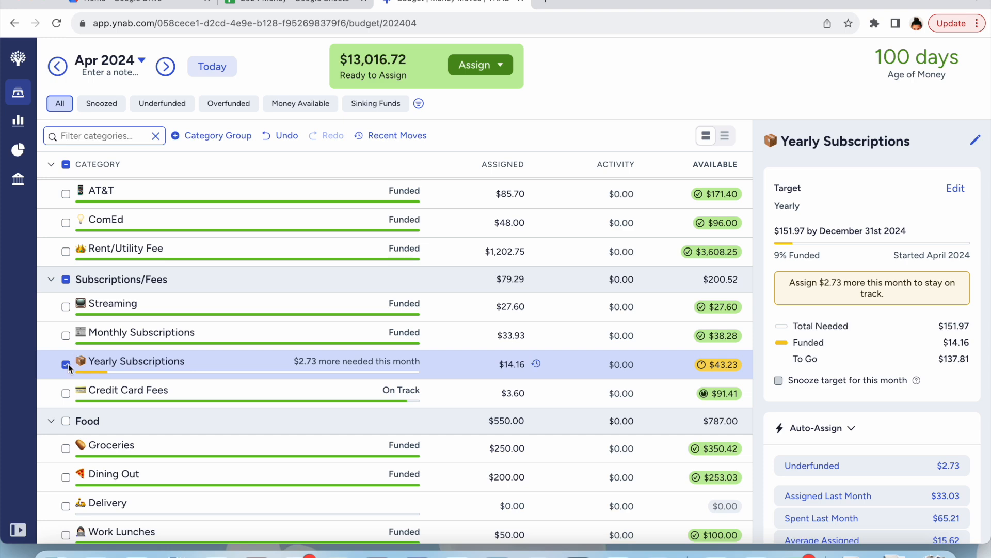
left_click(68, 364)
scroll(171, 277, "up", 3)
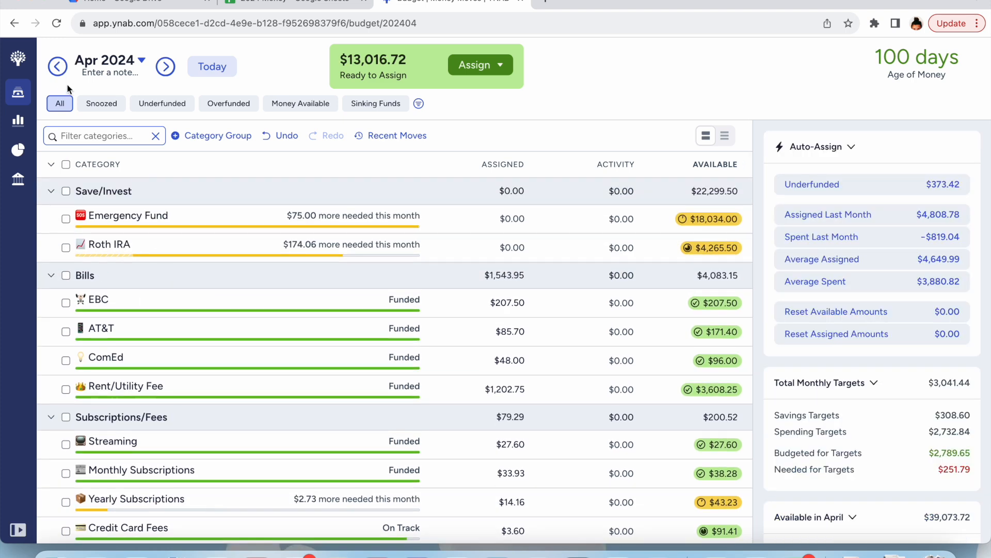
In March 2024, add a Down Payment category with a house-and-garden emoji to the Save/Invest group and place it below Roth IRA.
left_click(58, 69)
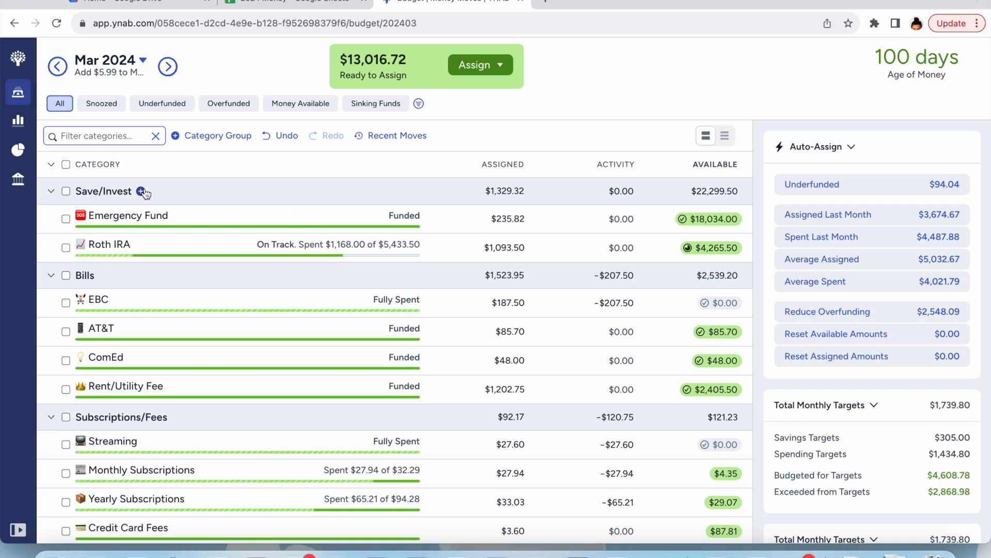
left_click(141, 192)
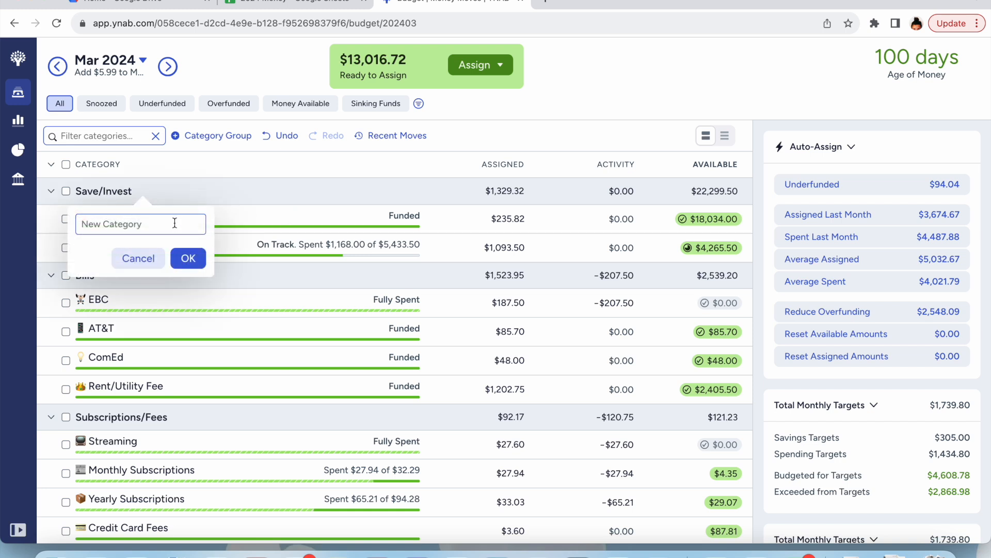
type("Down Payment")
key("ctrl+super+space")
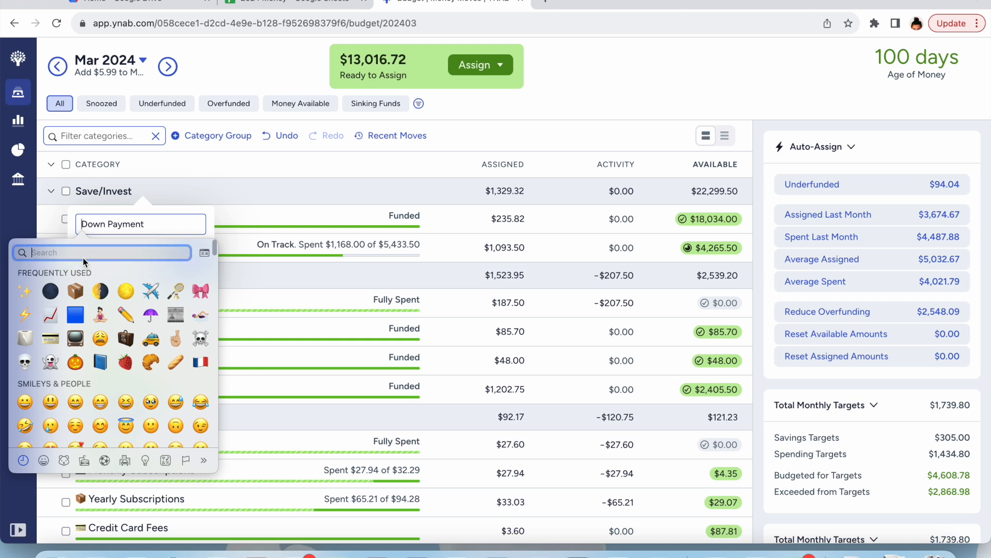
type("aparm")
key("BackSpace")
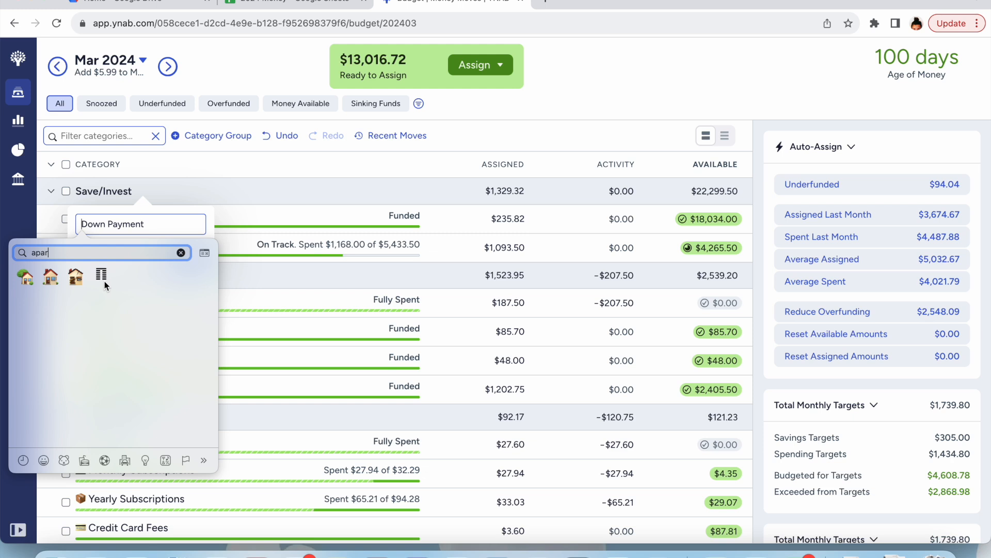
left_click(23, 278)
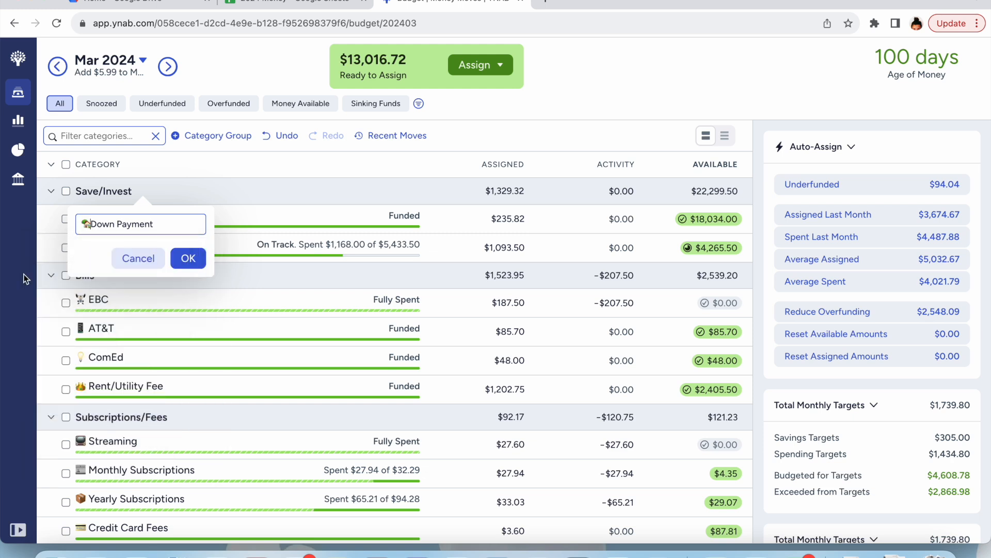
left_click(190, 259)
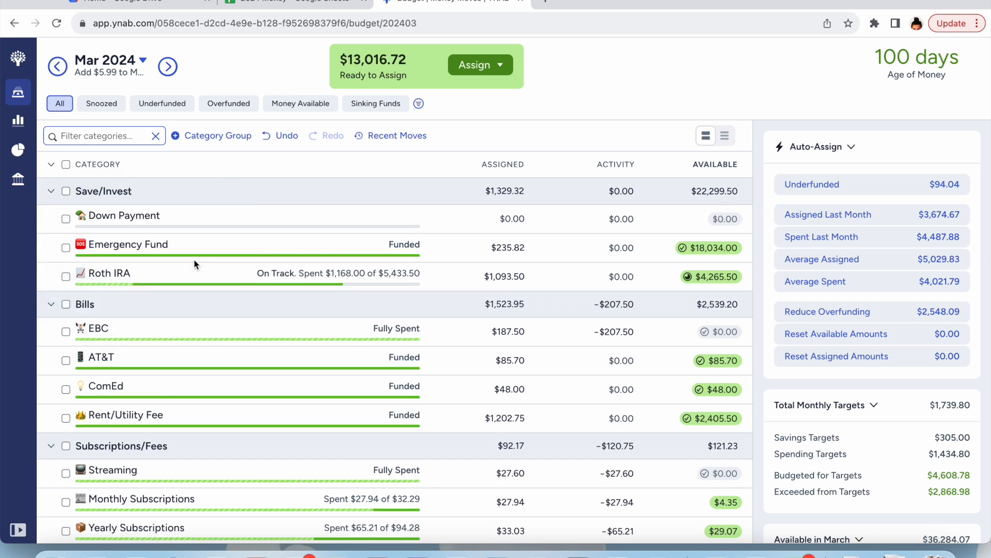
left_click_drag(184, 243, 200, 309)
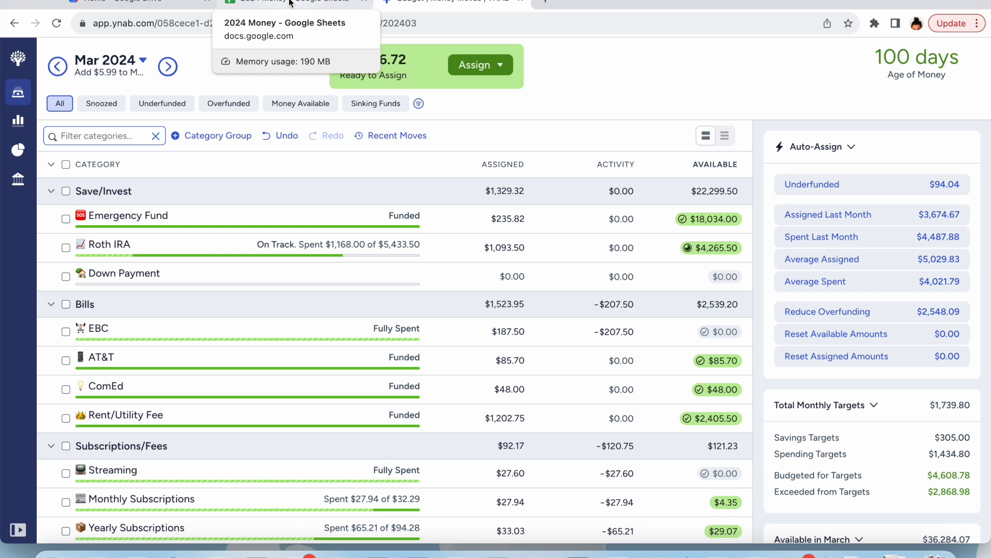
Switch to the 2024 Money spreadsheet in Google Sheets and go through the Priorities list on Sheet16.
scroll(615, 381, "down", 1)
scroll(615, 380, "up", 1)
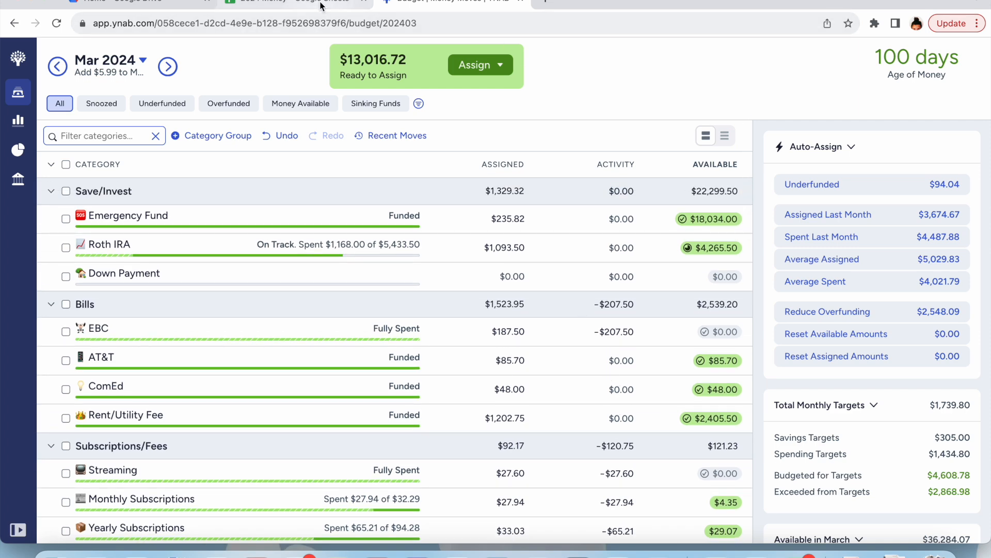
left_click(300, 4)
left_click(277, 271)
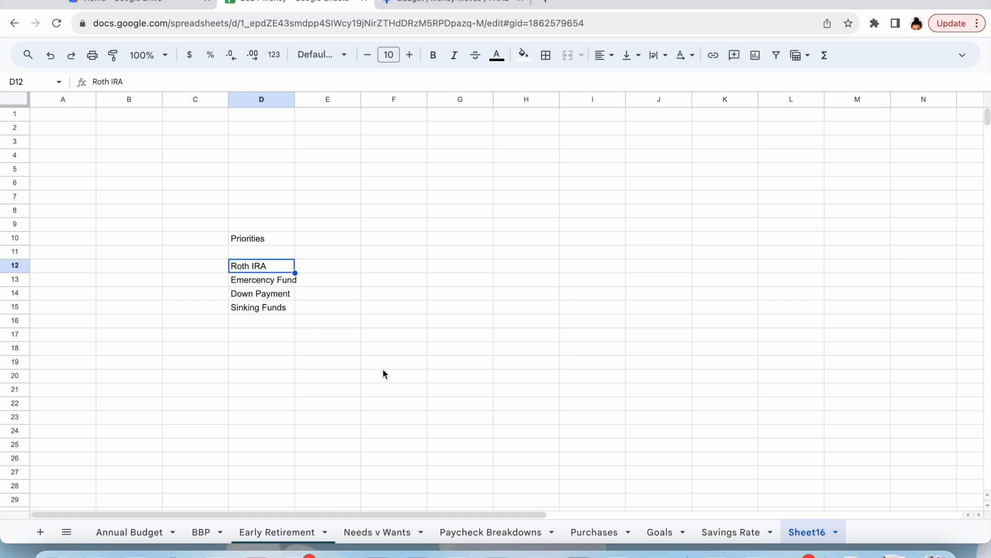
key("Down")
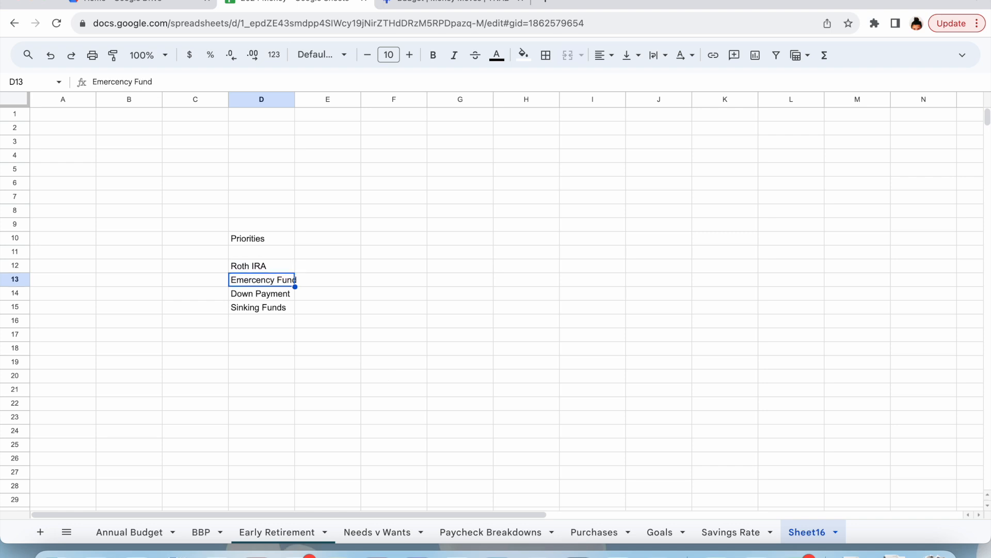
key("Down")
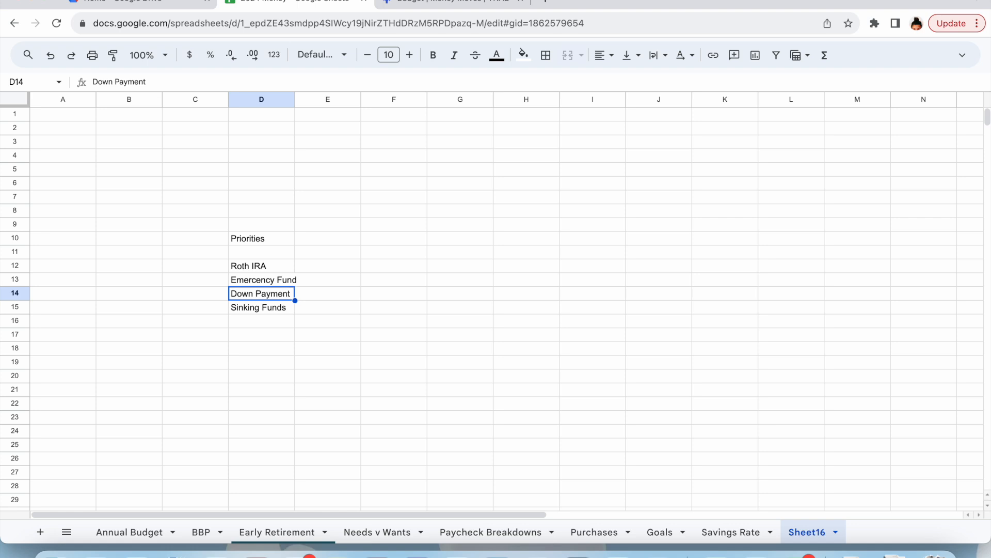
key("Down")
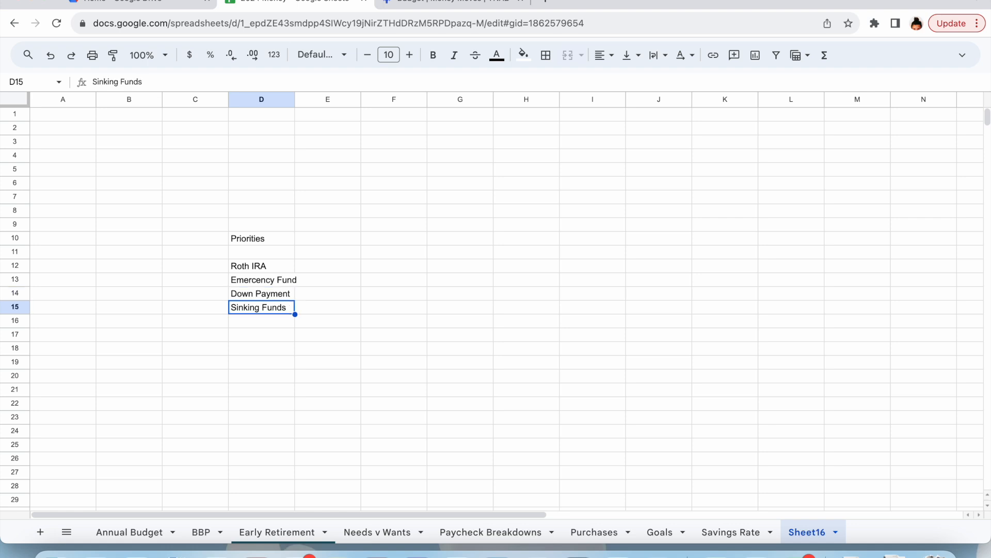
Switch back to the YNAB budget and add $1,566.50 to the amount assigned to Roth IRA.
left_click(415, 7)
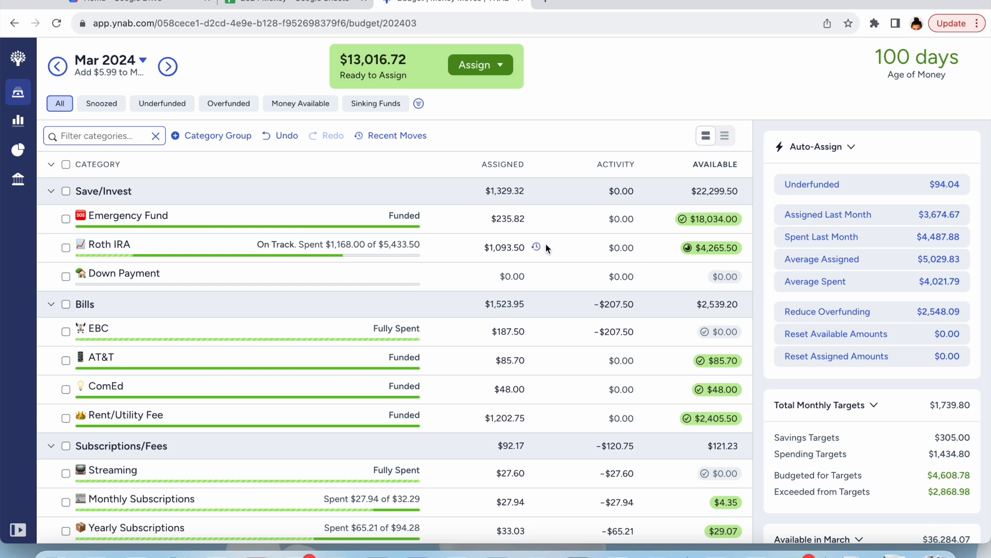
left_click(562, 250)
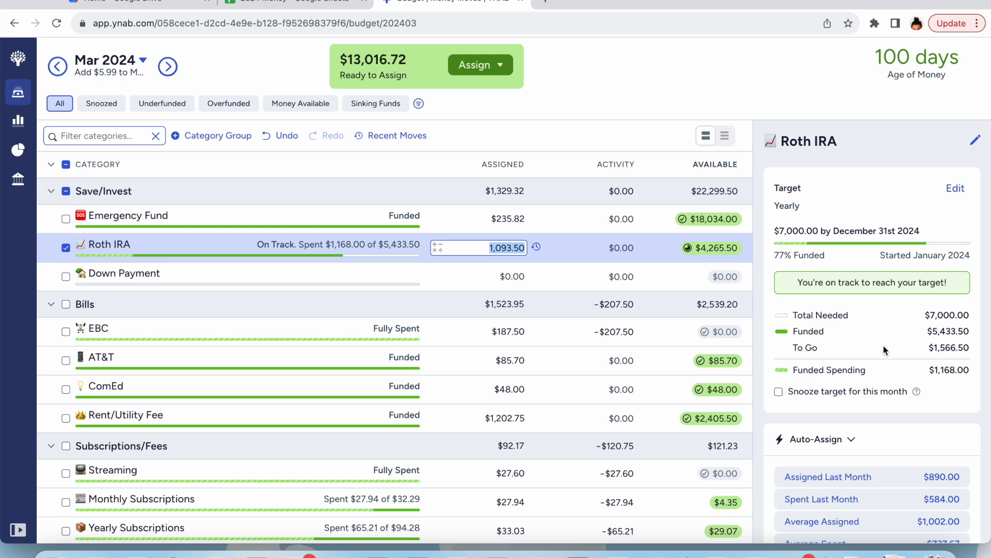
key("Right")
type("+1566.50")
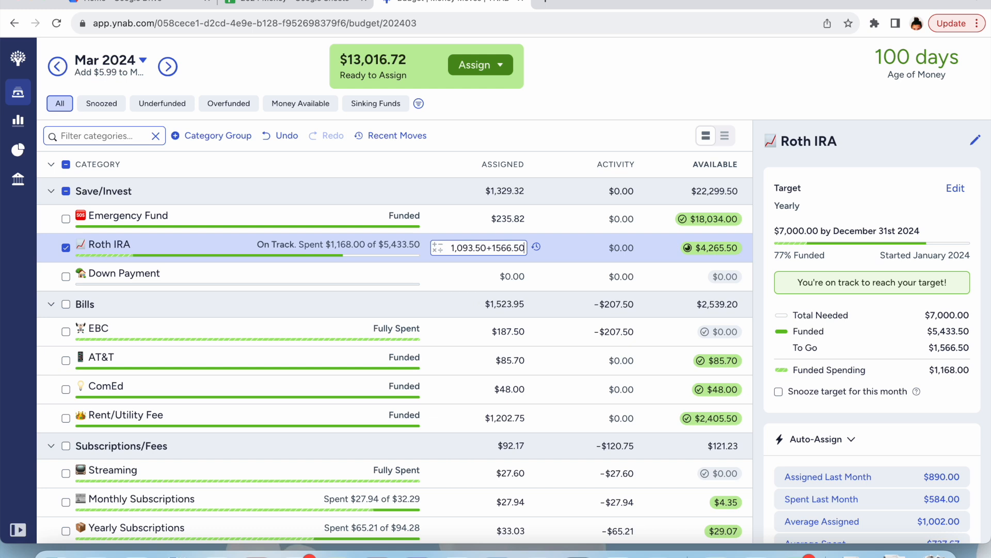
key("Return")
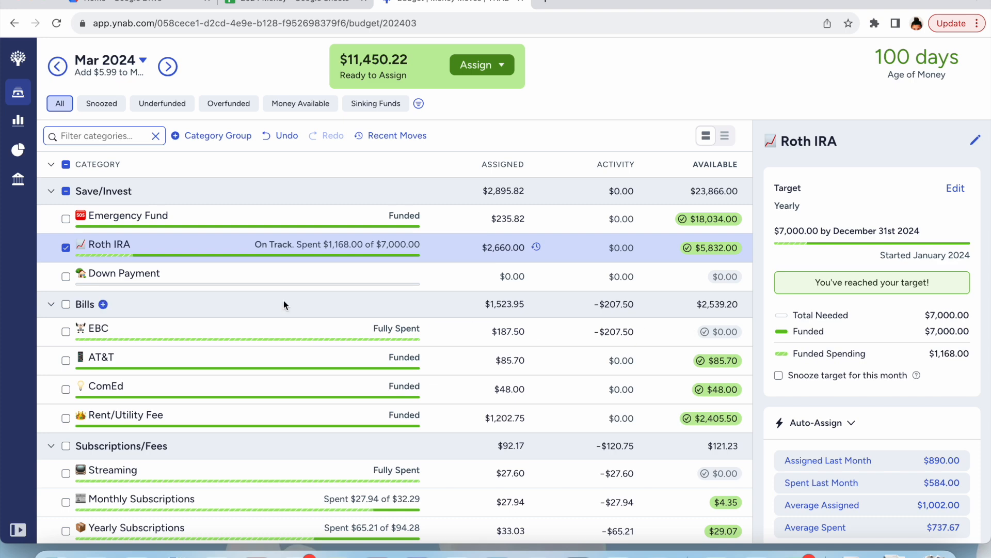
left_click(66, 248)
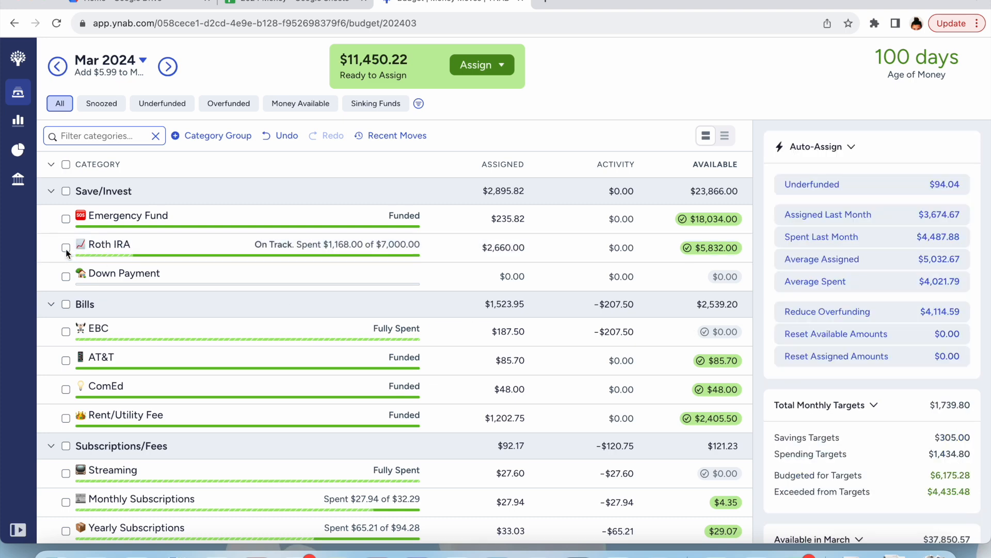
Increase the Emergency Fund's assigned amount by the difference between 20000 and 18034.
left_click(525, 220)
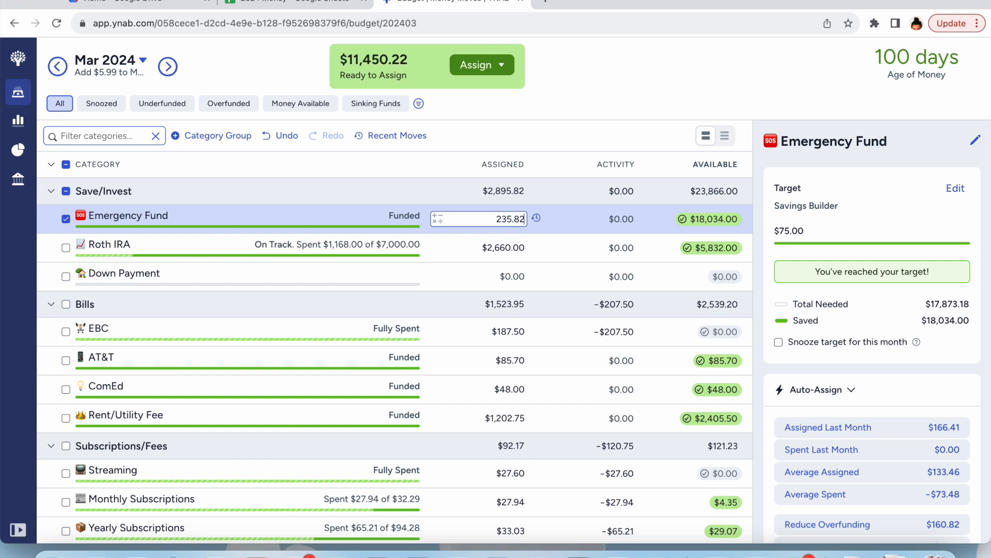
type("+(200000")
key("BackSpace")
type("-18034)")
key("Return")
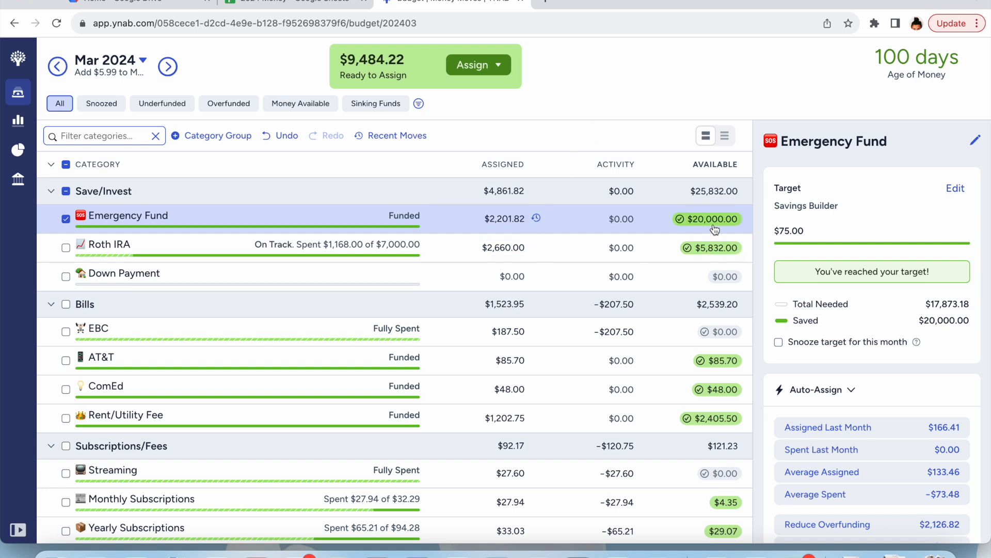
mouse_move(715, 228)
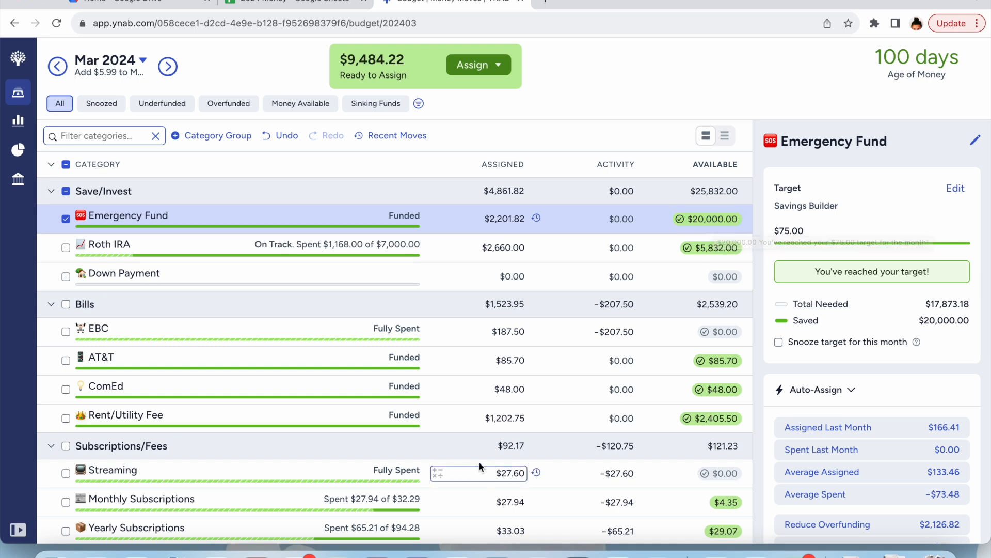
Assign $4,000 to the Down Payment category in the Save/Invest group.
left_click(65, 219)
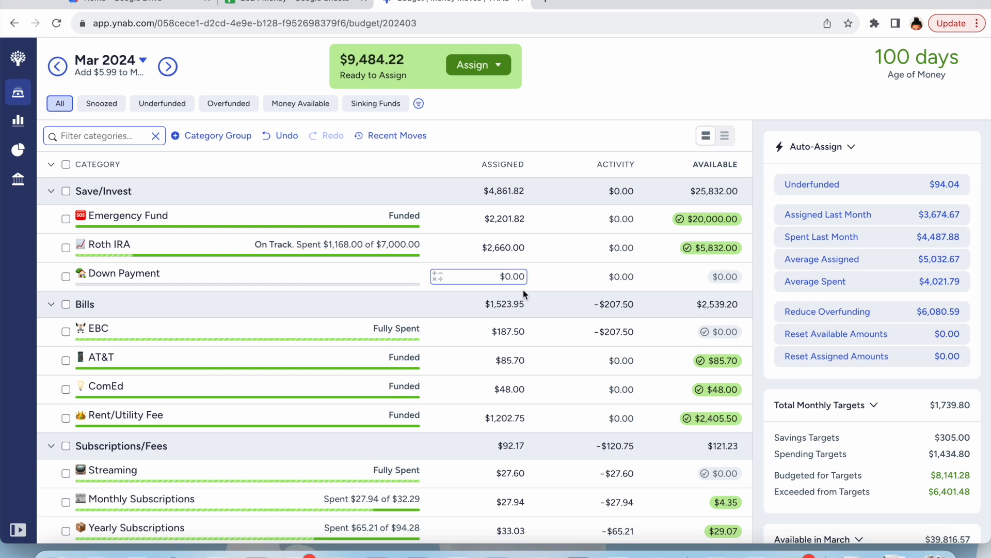
left_click(516, 277)
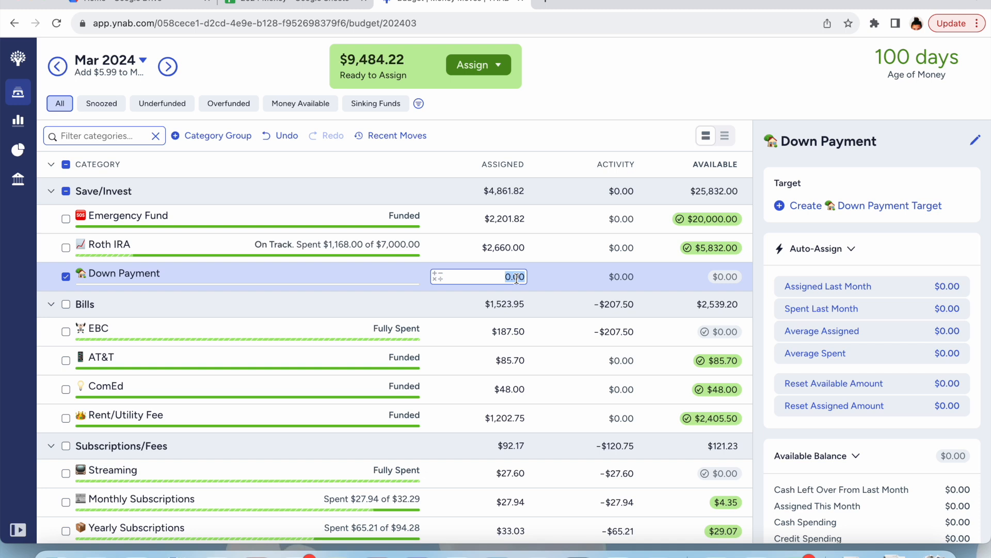
type("4000")
key("Return")
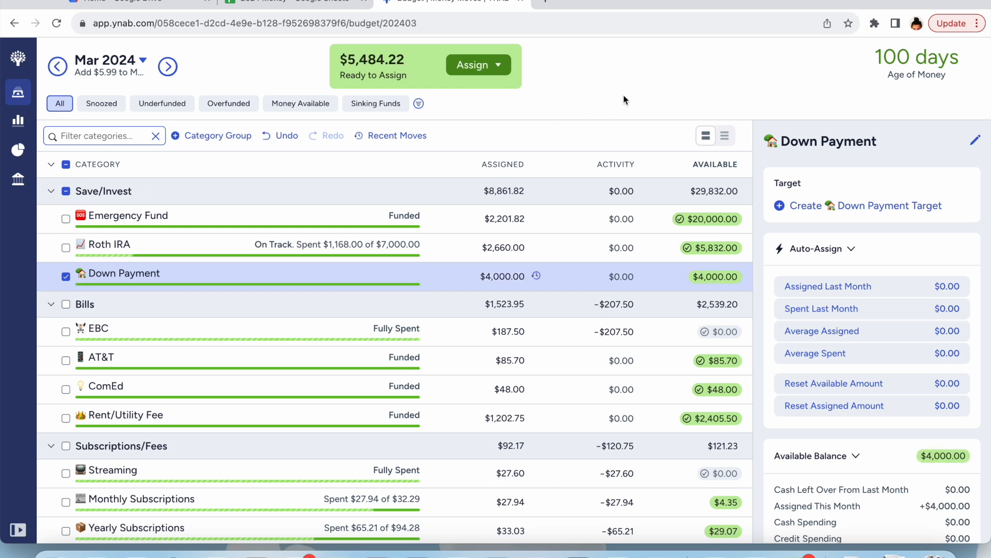
left_click(526, 292)
Add $1,000 to the amount assigned to Travel in the Sinking Funds group.
scroll(199, 361, "down", 15)
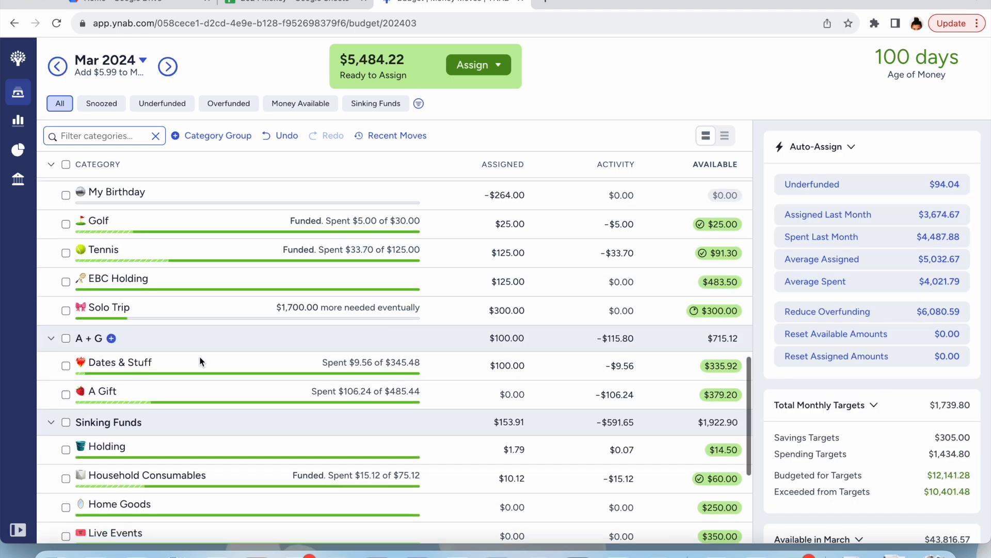
scroll(200, 361, "down", 2)
left_click(504, 450)
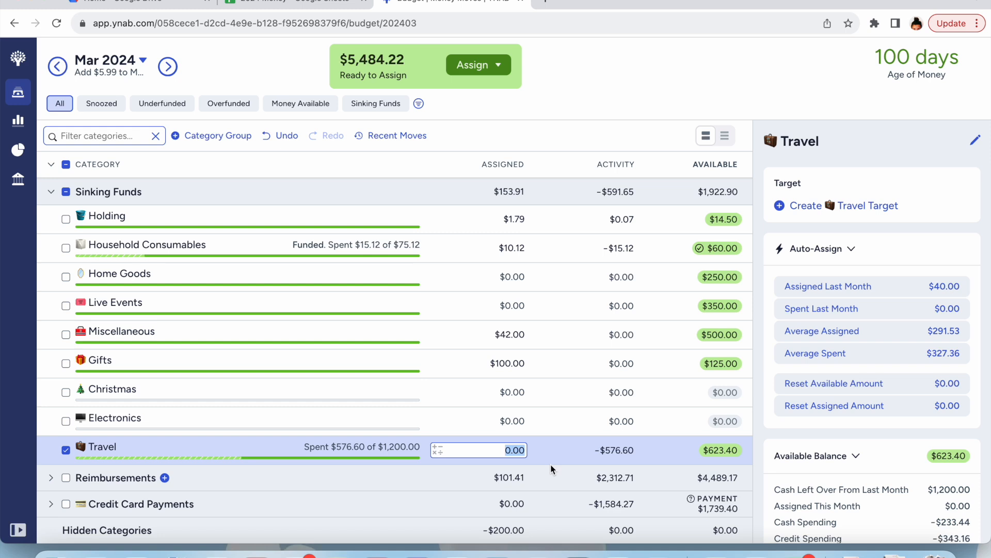
key("Right")
type("+")
type("000")
key("Return")
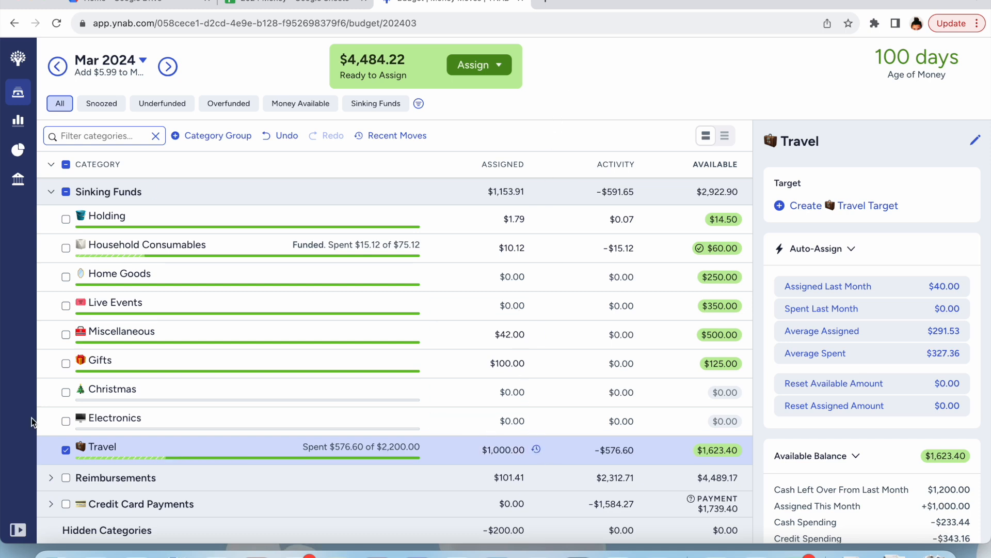
left_click(66, 451)
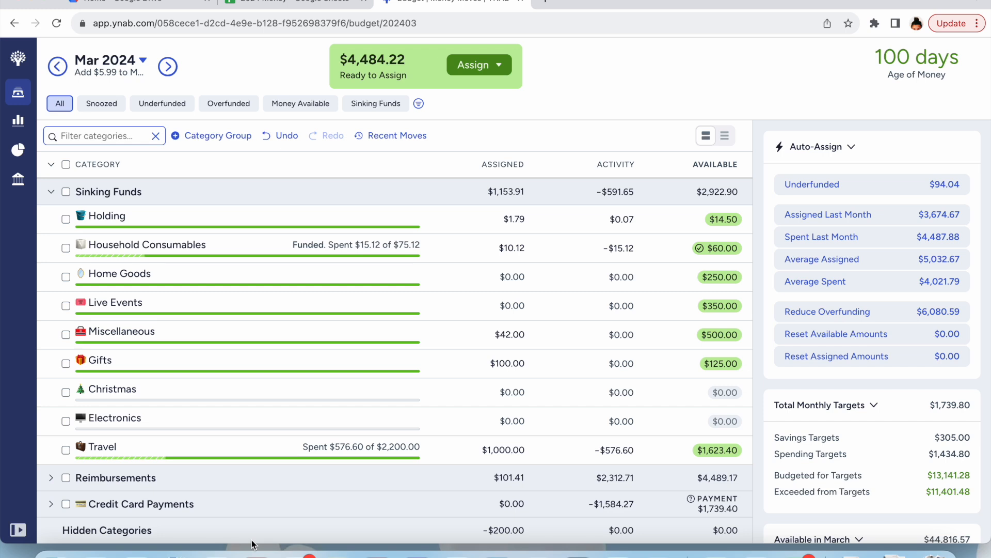
Increase Travel's assigned amount by a further $800.
left_click(514, 450)
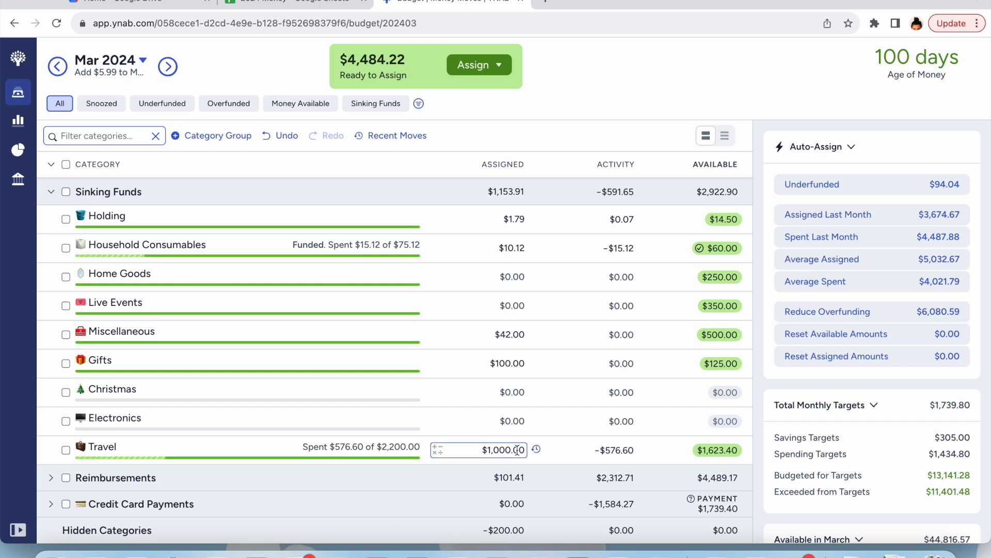
left_click(521, 451)
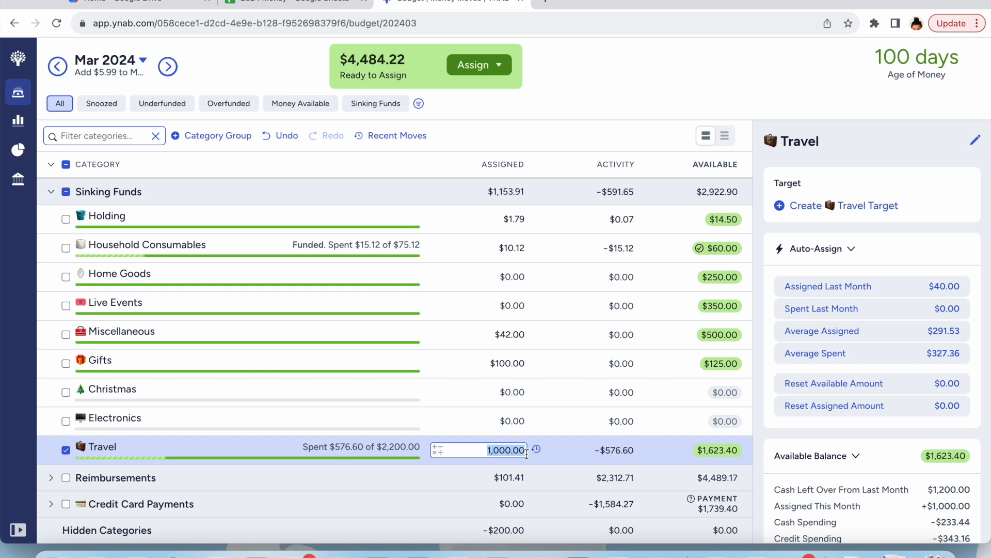
left_click(527, 453)
type("+800")
key("Return")
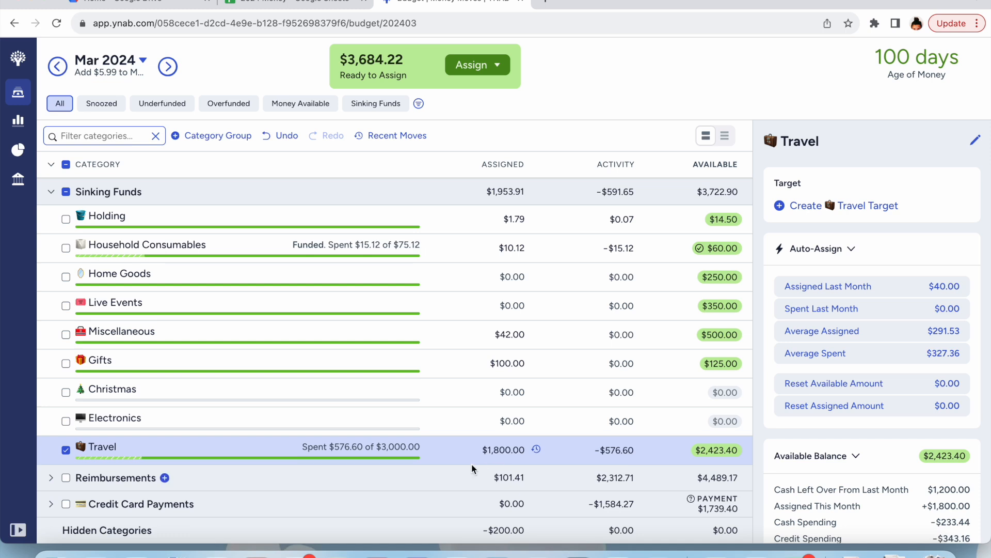
left_click(67, 451)
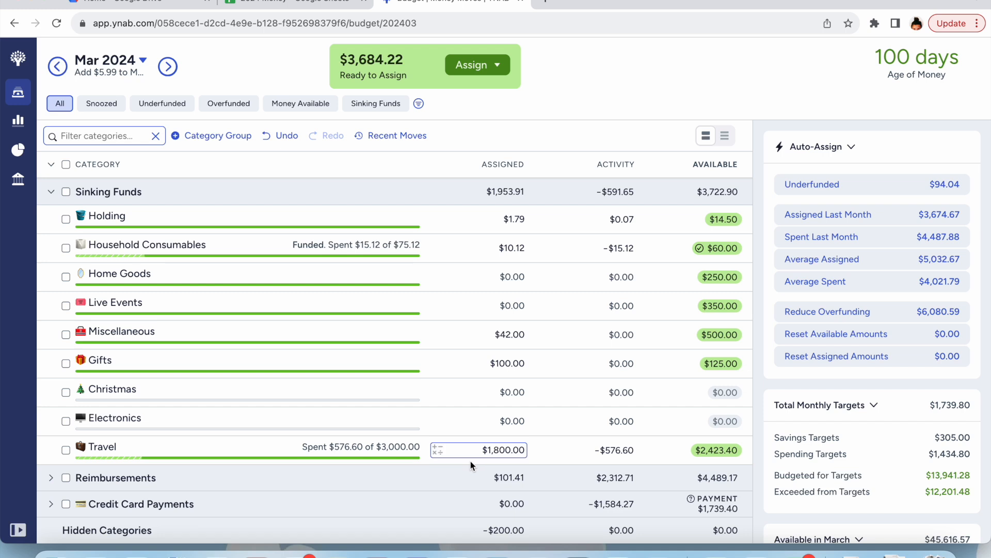
Assign $250 to Electronics and $500 to Christmas in the Sinking Funds group.
left_click(508, 422)
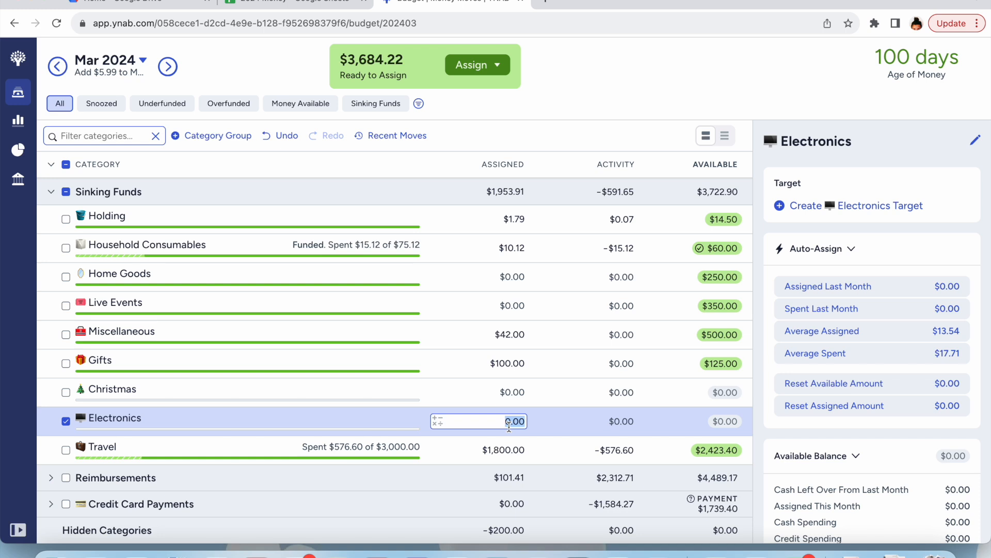
type("250")
left_click(514, 393)
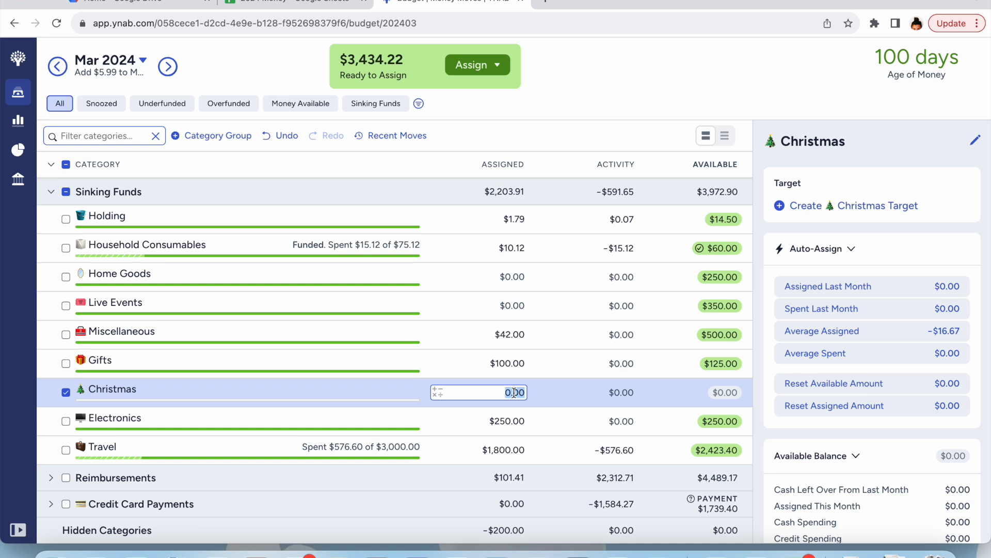
type("500")
key("Return")
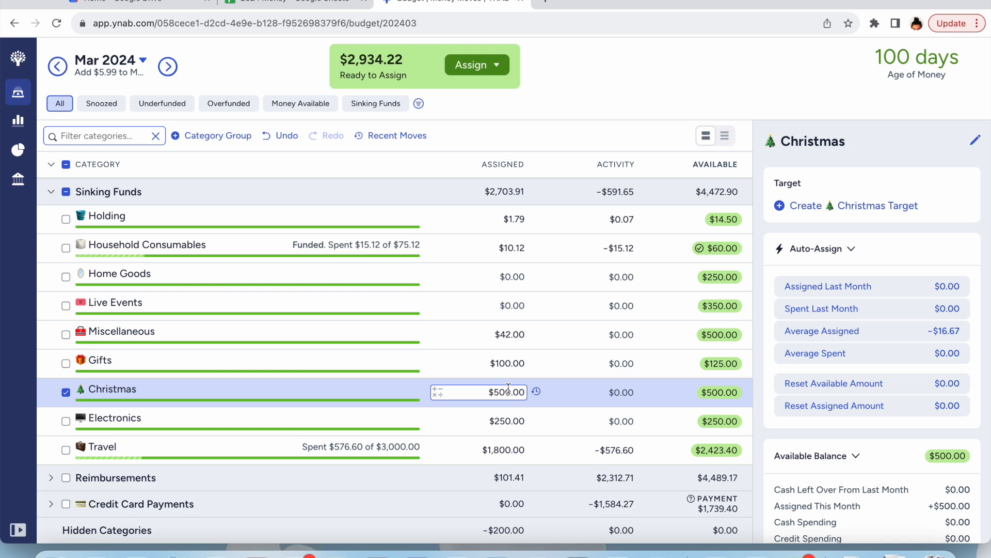
Add $375 to the amount assigned to Gifts in the Sinking Funds group.
left_click(522, 364)
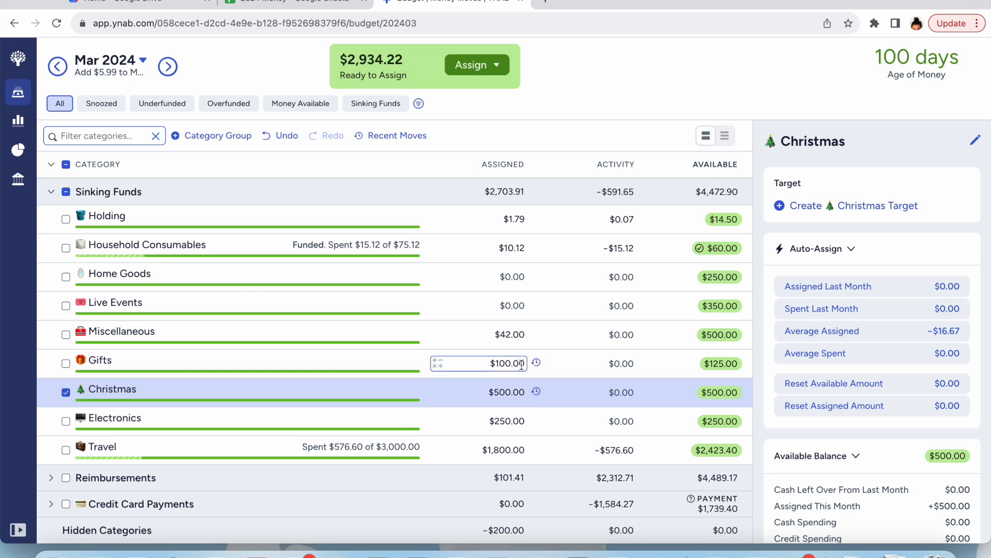
left_click(522, 364)
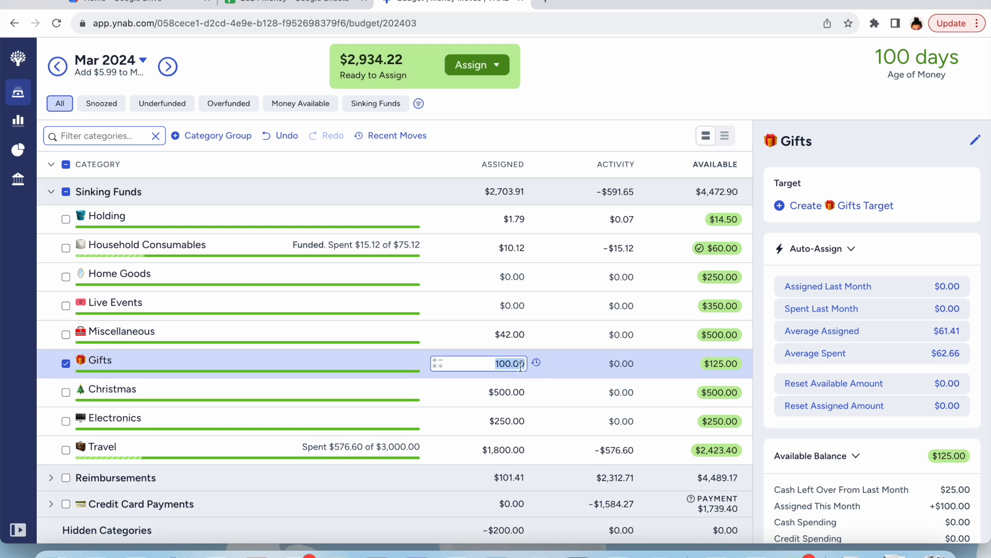
left_click(521, 364)
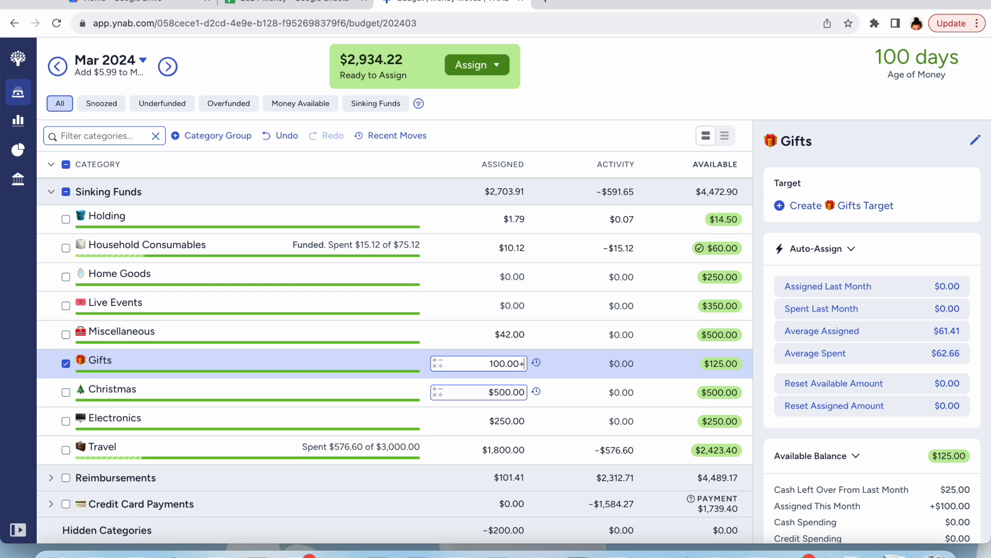
type("375")
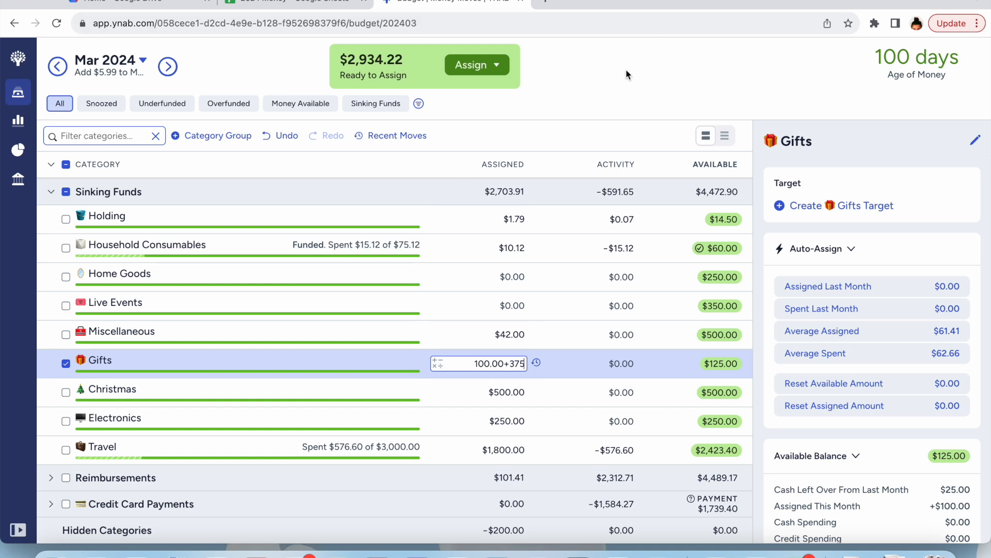
key("Return")
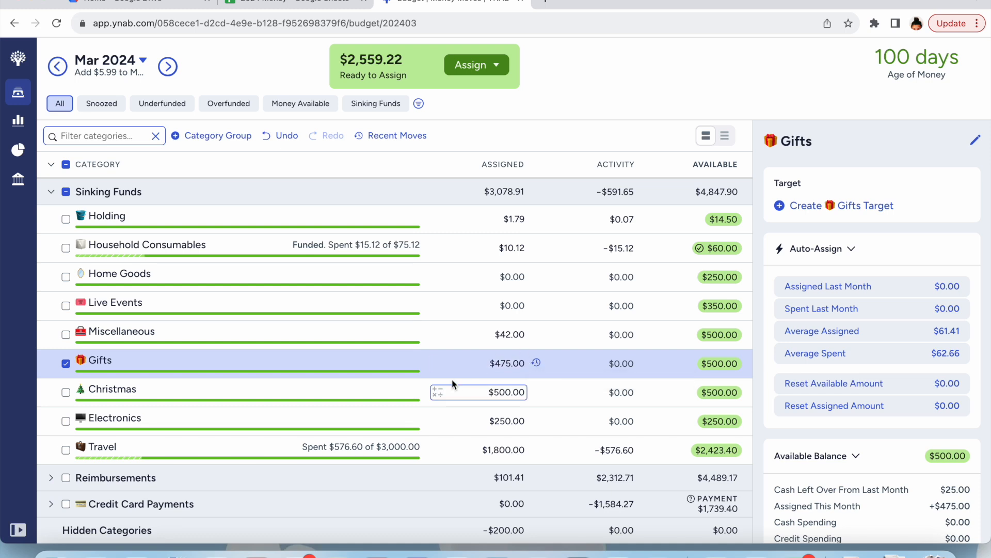
left_click(66, 364)
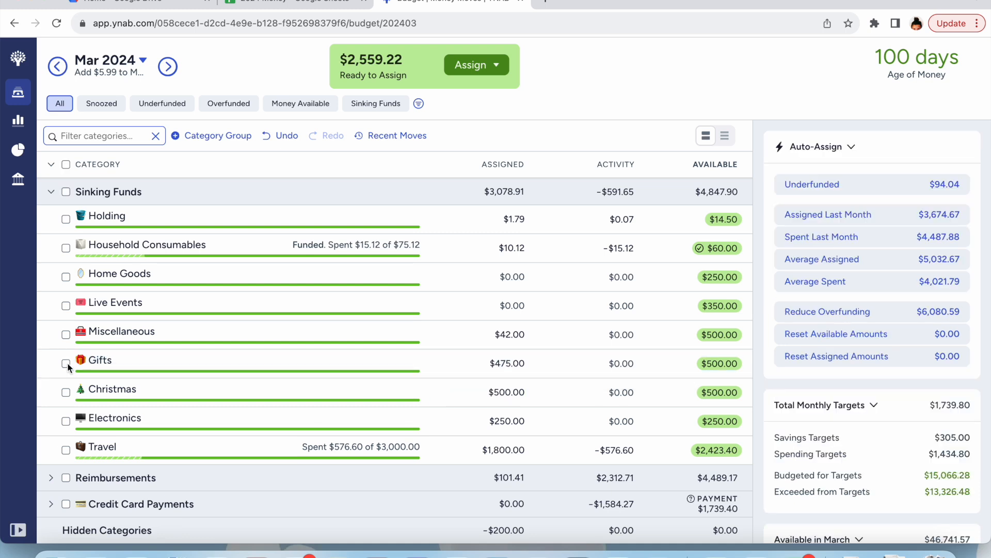
Assign $150 to Live Events and $50 to Home Goods in the Sinking Funds group.
left_click(518, 310)
type("150")
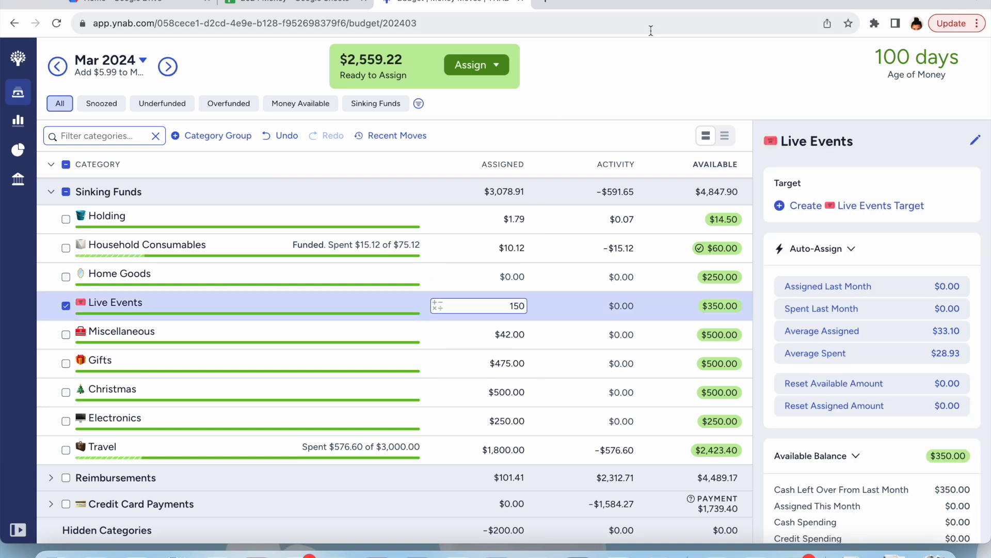
key("Return")
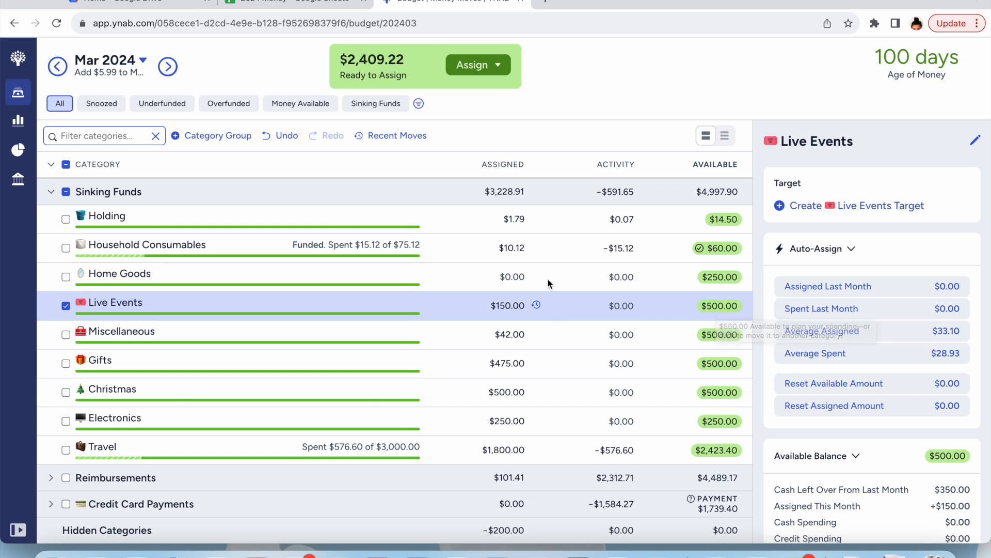
left_click(513, 278)
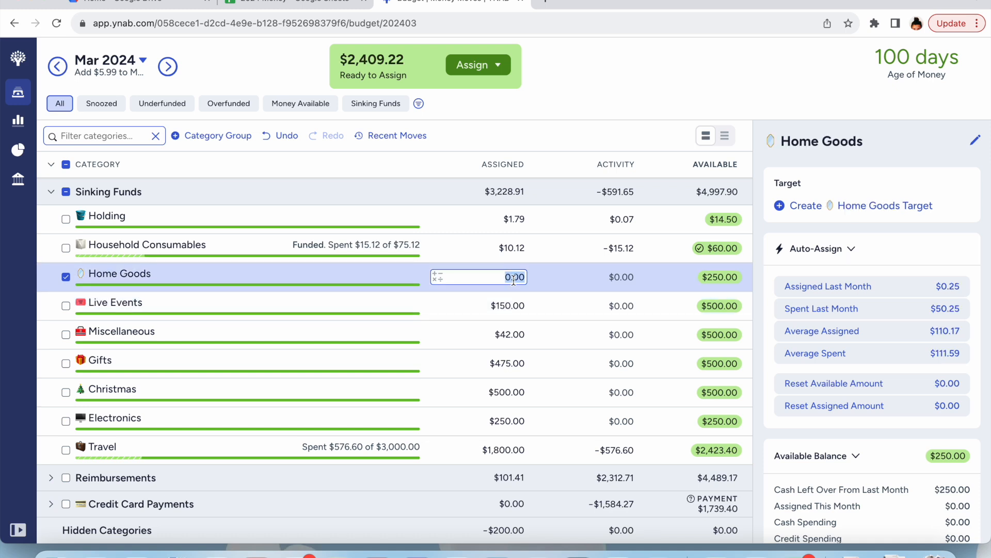
type("50")
left_click(598, 60)
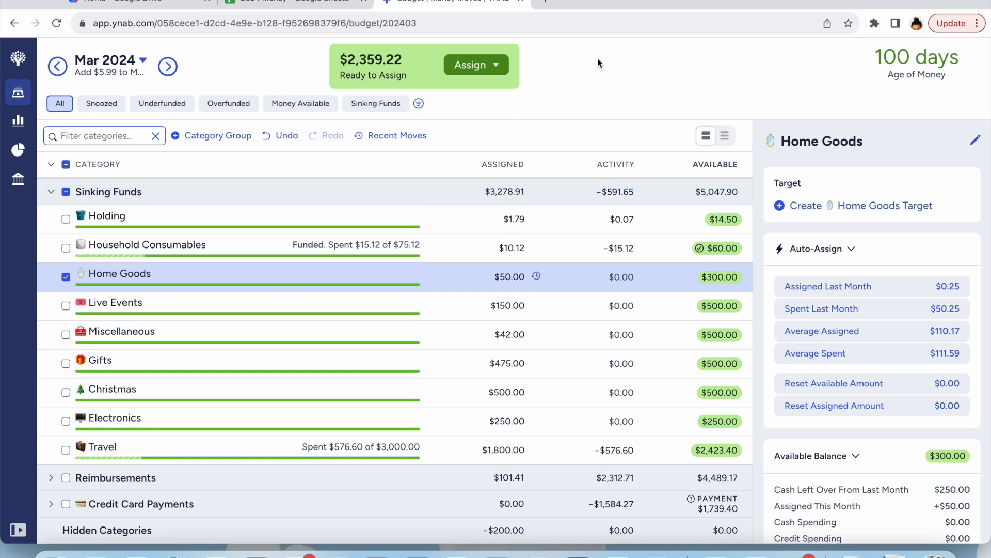
Add $40 to the amount assigned to Household Consumables.
left_click(521, 248)
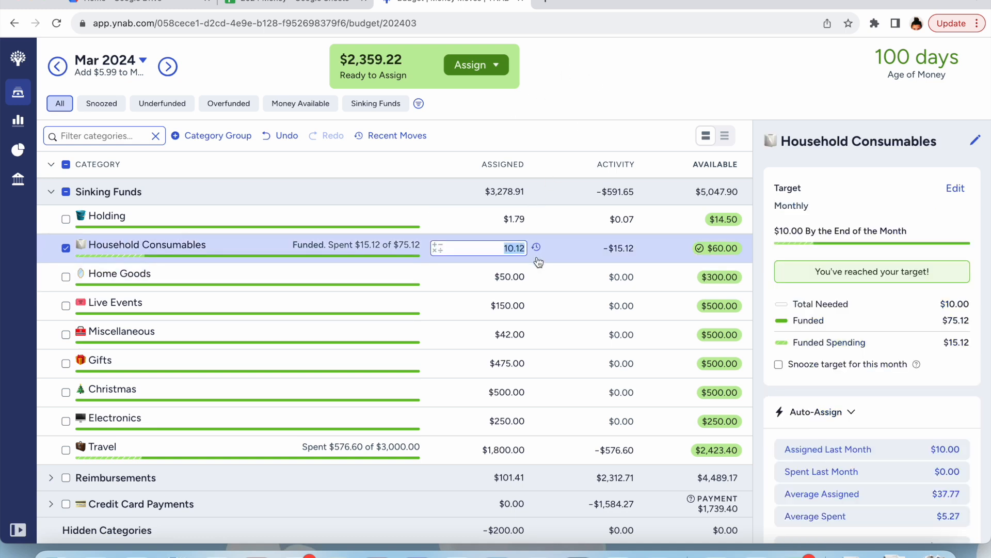
key("Right")
type("+40")
key("Return")
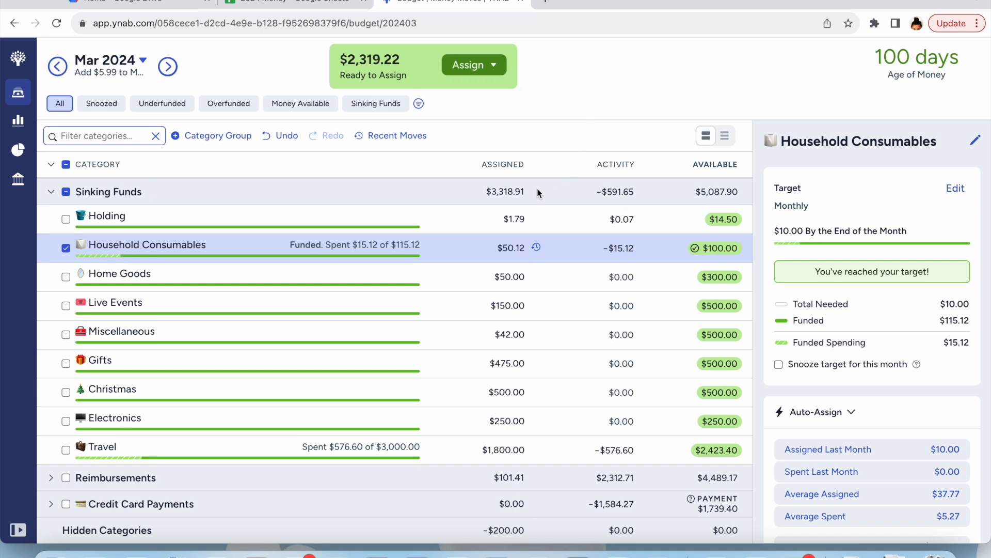
left_click(66, 252)
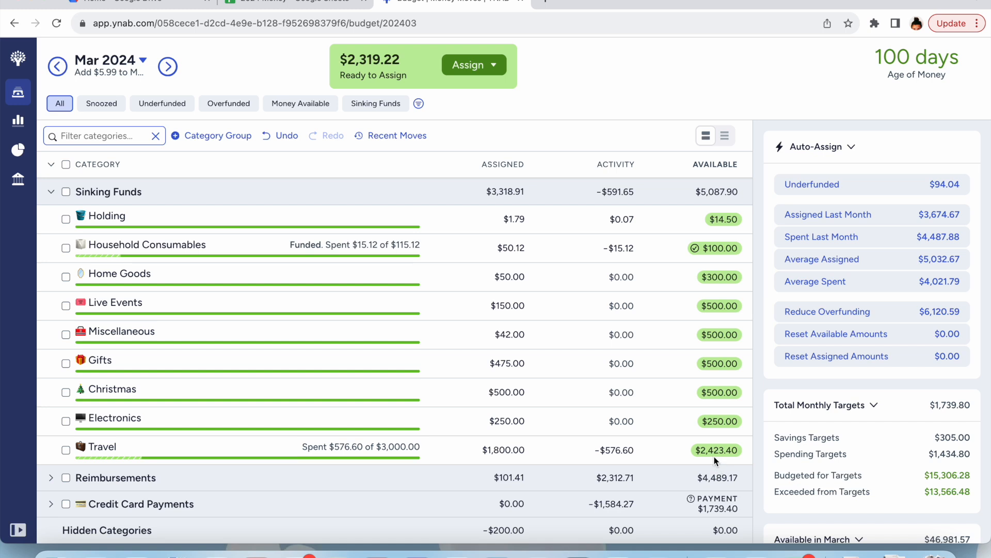
Top up Travel's assigned amount by adding $76.60.
left_click(523, 454)
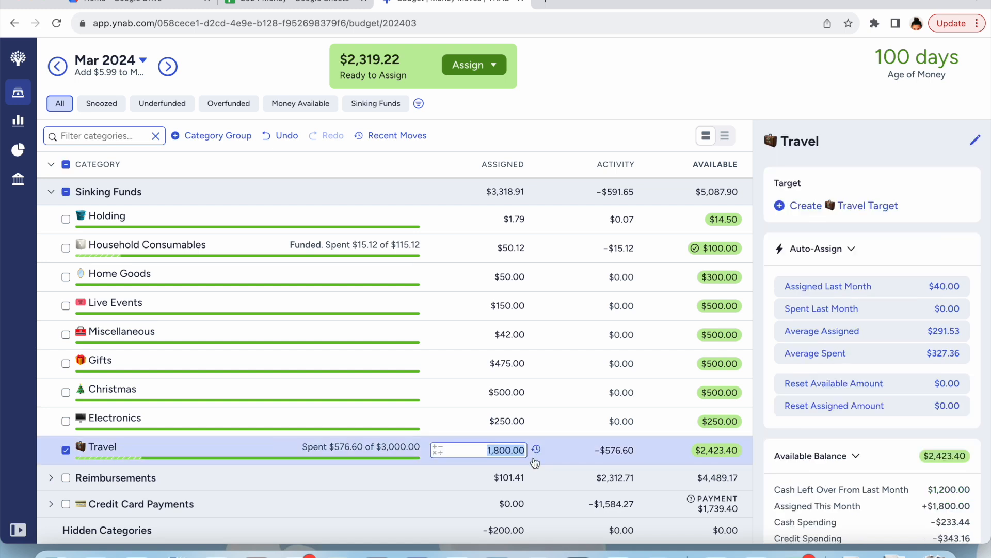
key("Right")
type("+76.60")
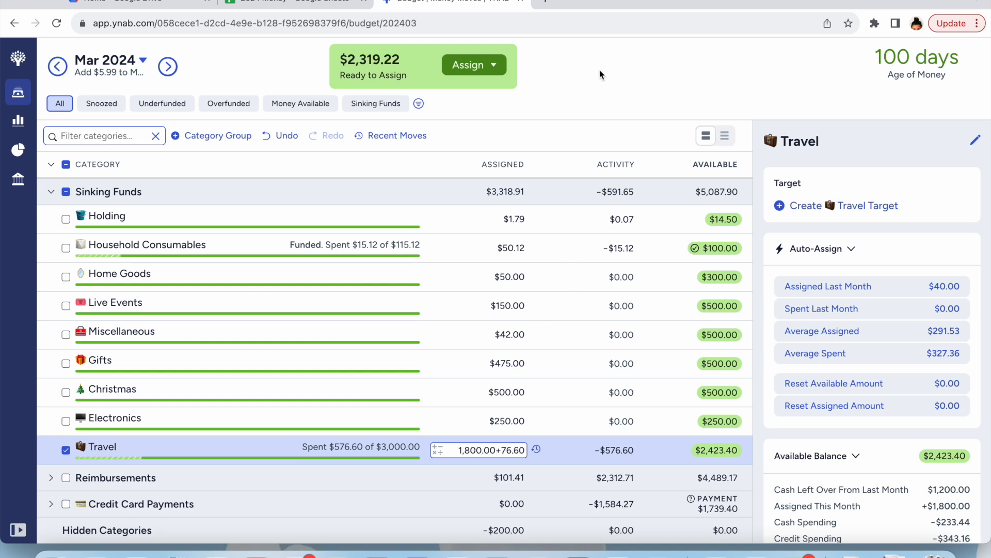
key("Return")
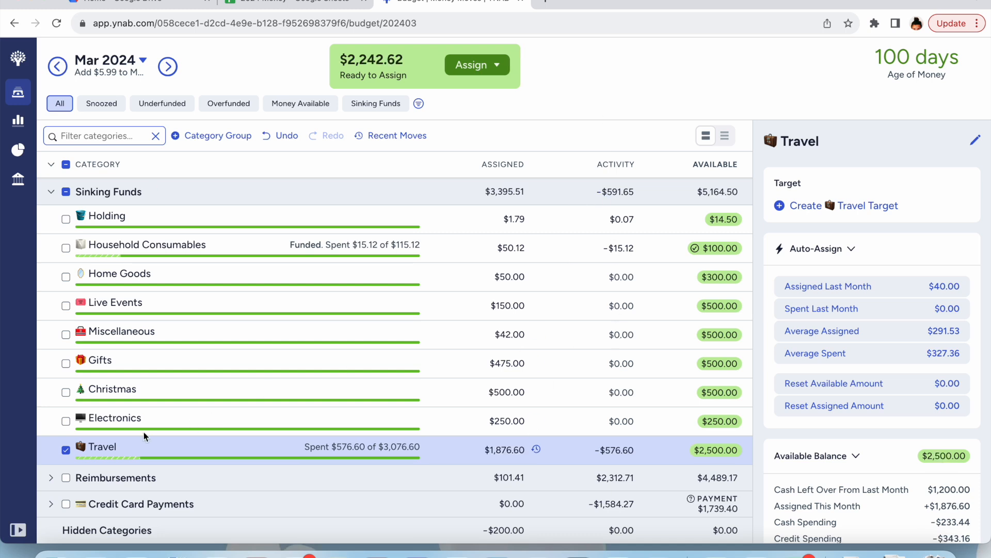
left_click(67, 450)
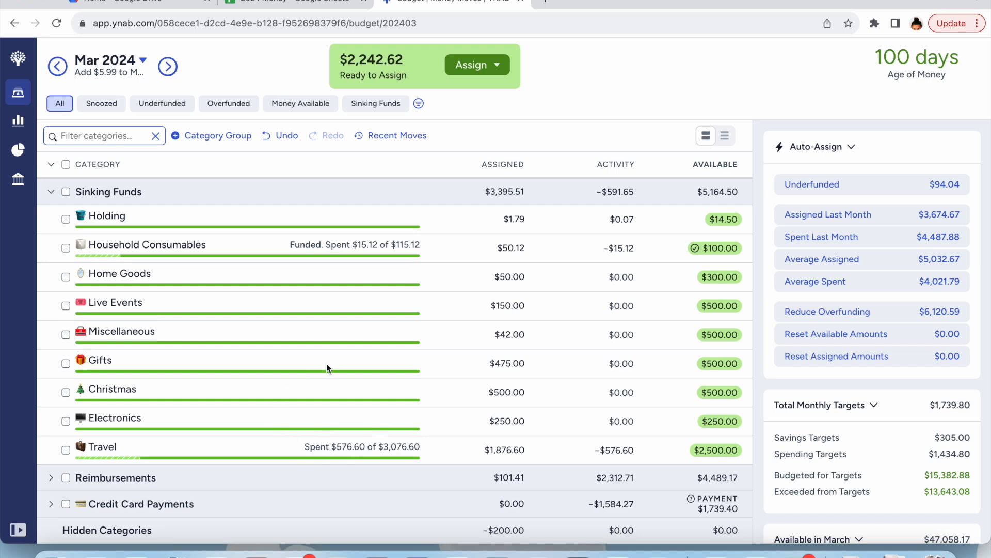
Assign $20.80 to the A Gift category in the A + G group.
scroll(326, 363, "up", 2)
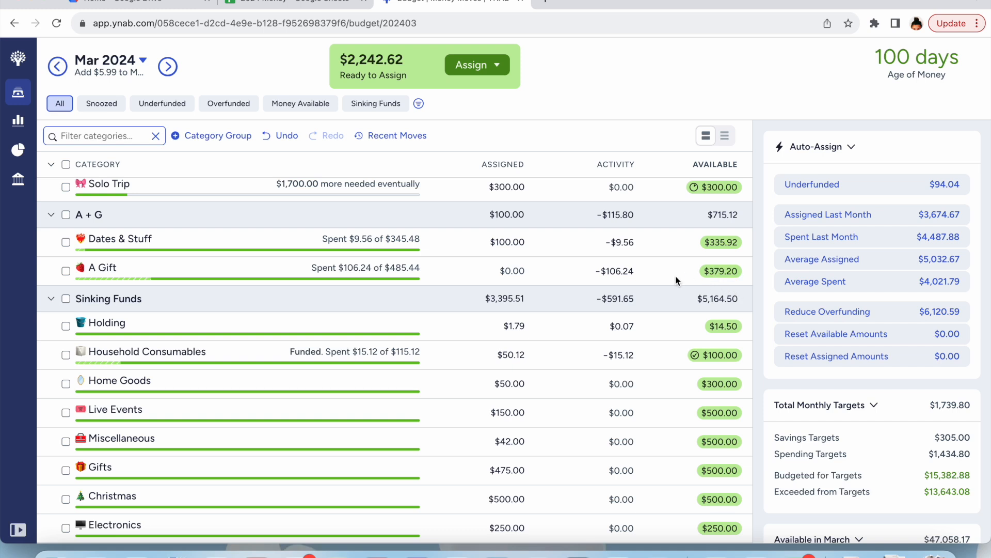
left_click(516, 272)
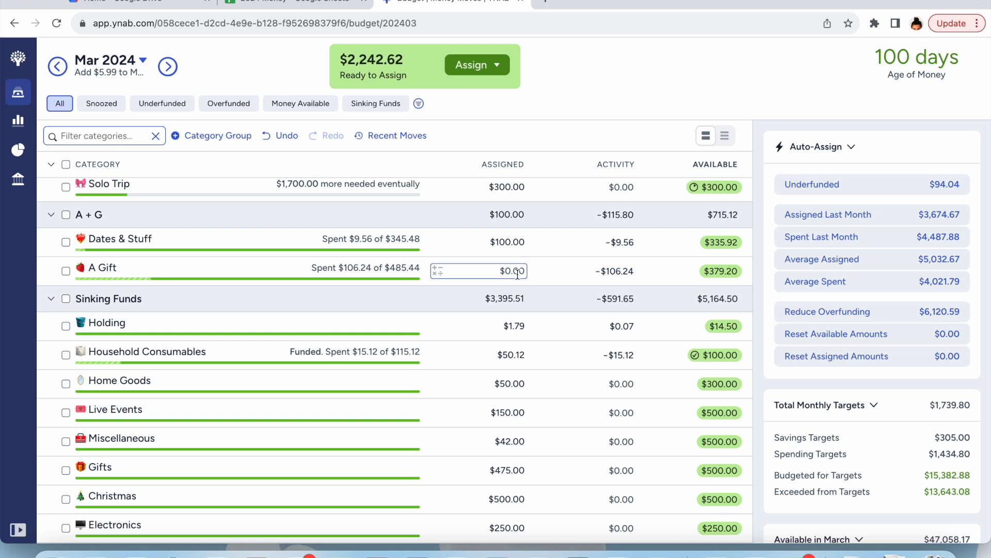
left_click(517, 275)
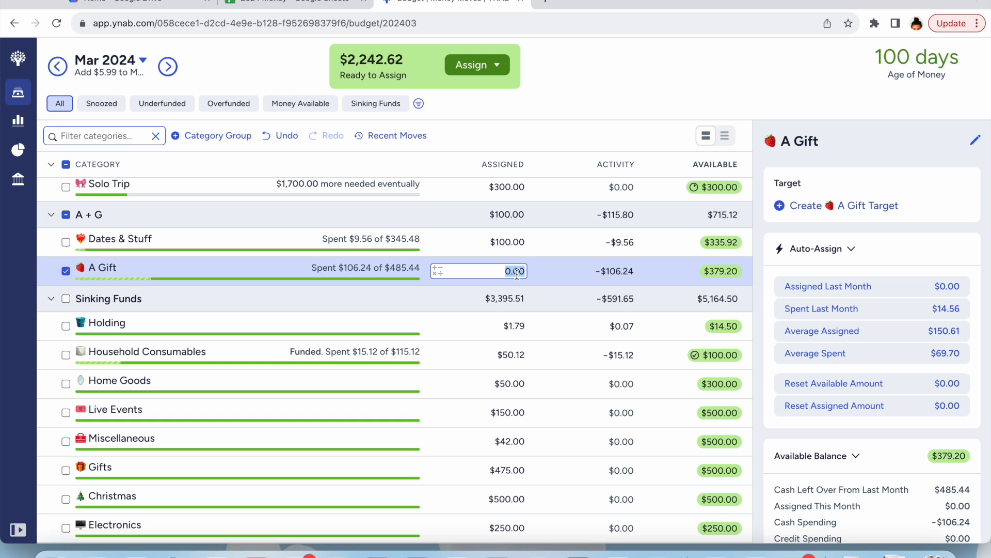
type("20.80")
left_click(599, 73)
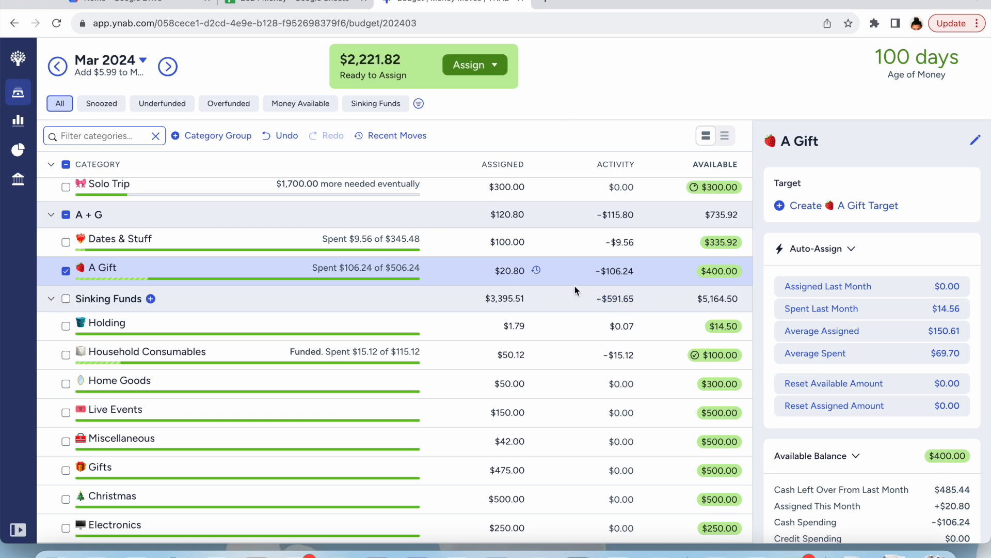
Add $200 to the amount assigned to the A Gift category in the A + G group.
left_click(523, 273)
left_click(524, 272)
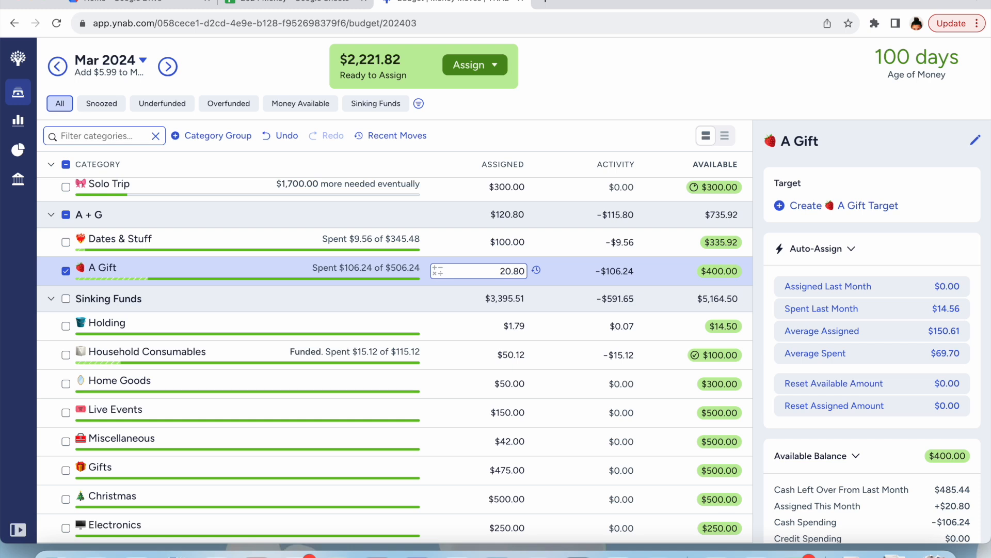
type("+200")
key("Return")
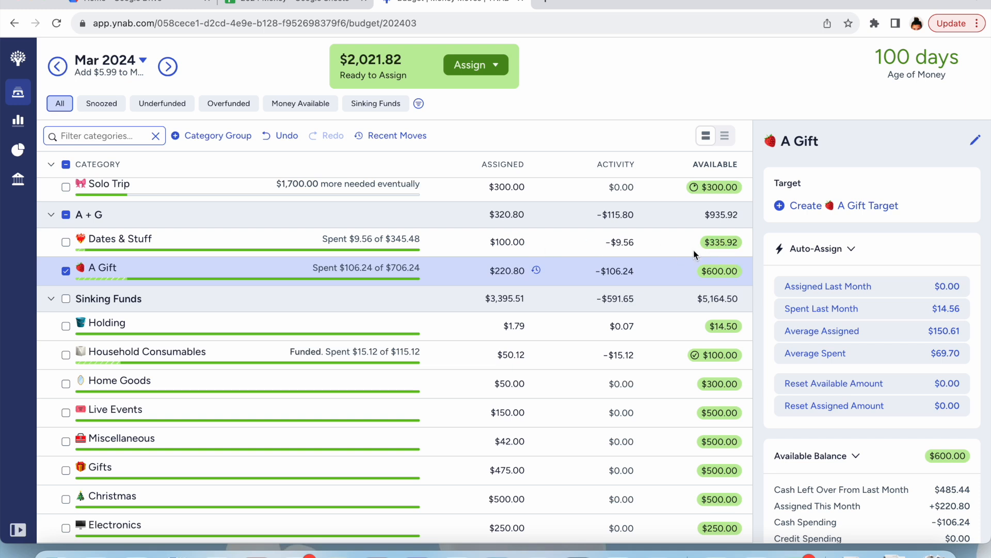
Increase the assigned amount of Dates & Stuff in the A + G group by $64.08, then deselect the category.
left_click(538, 251)
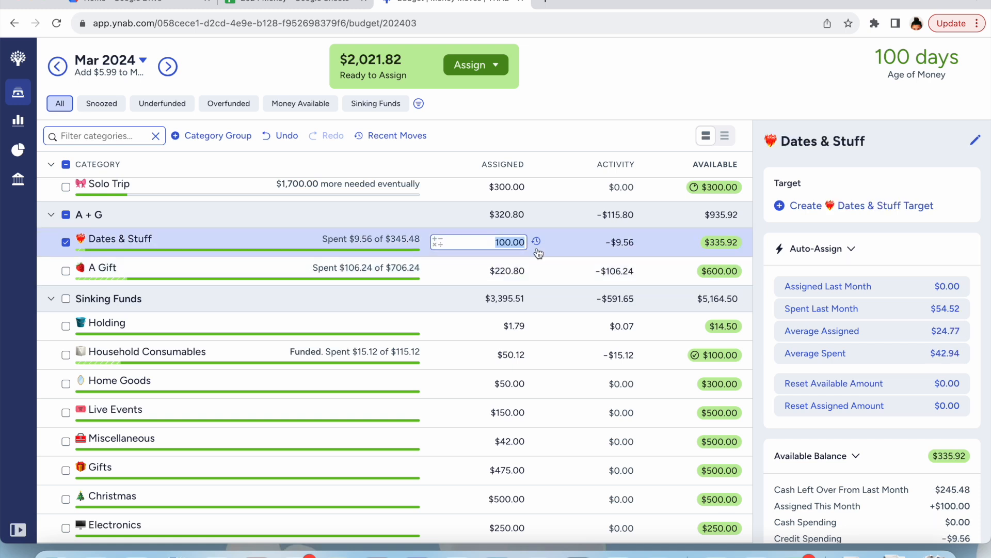
key("Right")
type("+64.08")
key("Return")
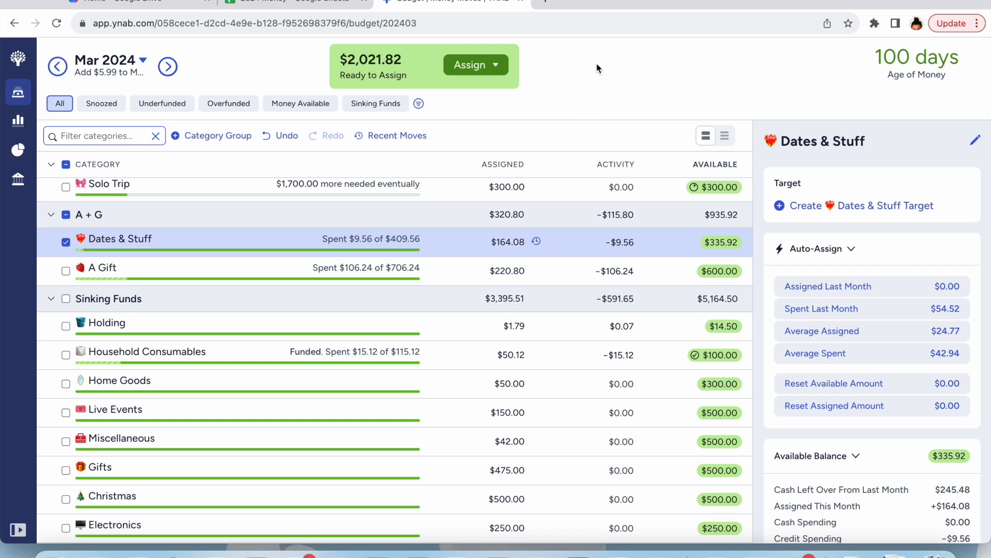
scroll(537, 413, "up", 2)
scroll(537, 414, "up", 1)
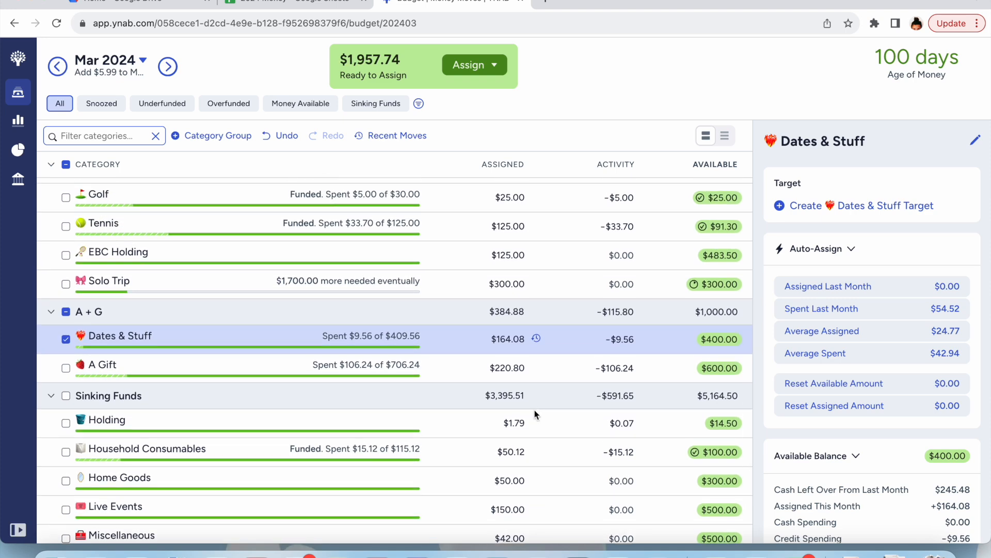
scroll(535, 414, "up", 1)
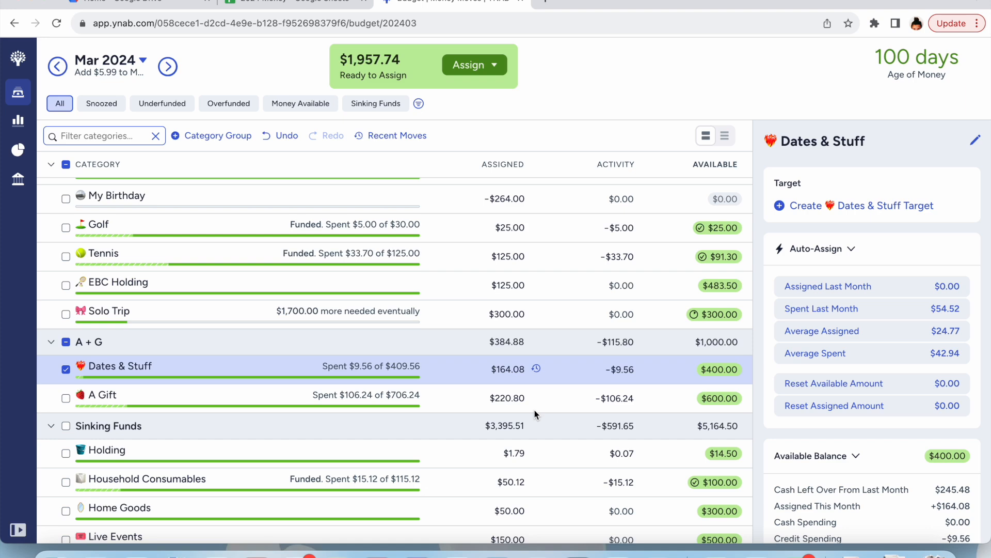
scroll(535, 414, "up", 3)
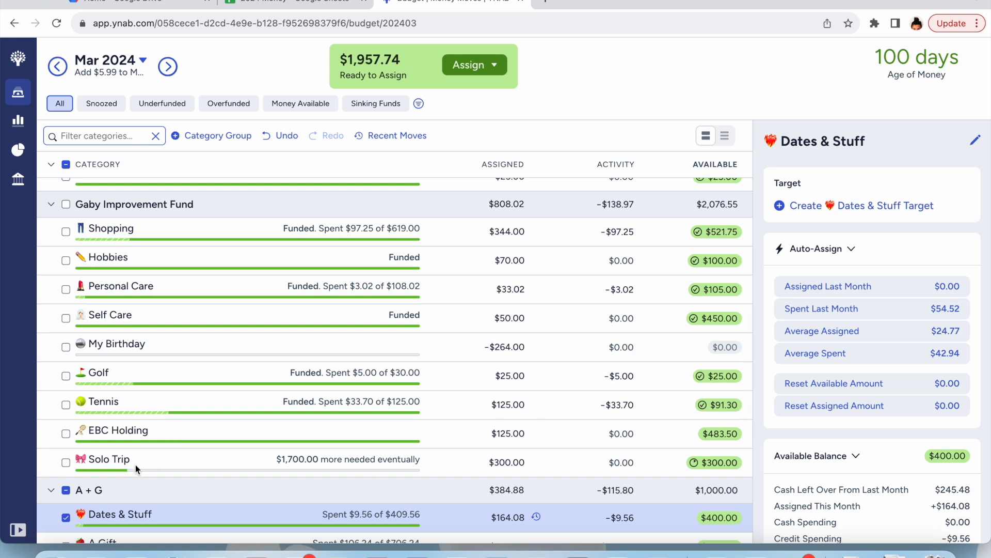
left_click(67, 517)
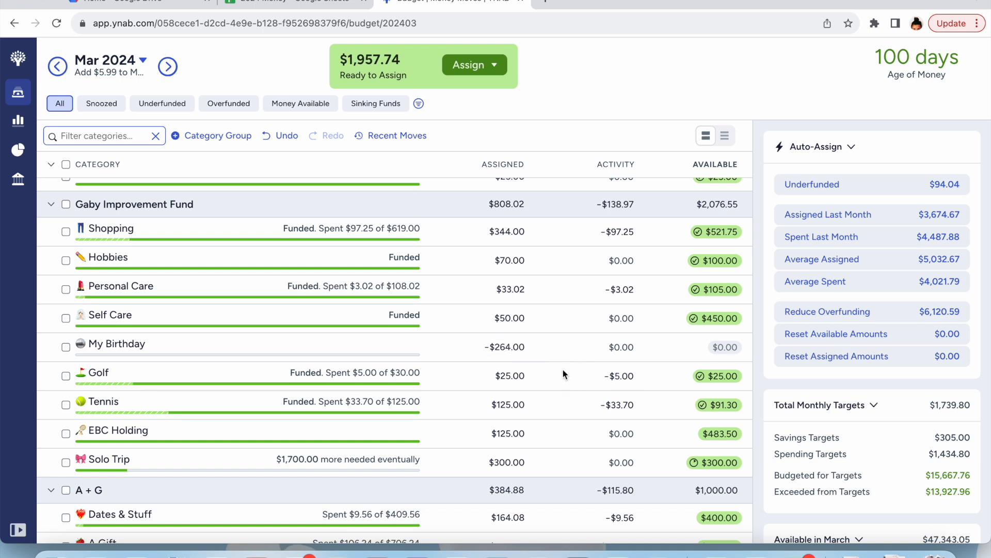
Add $250 to EBC Holding's assigned amount and deselect the category.
left_click(520, 434)
key("Right")
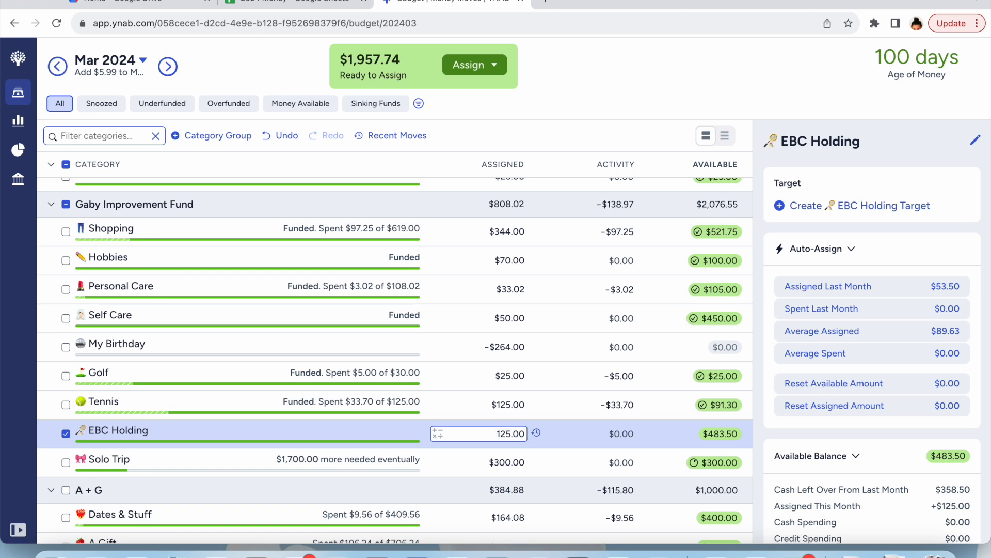
type("+250")
key("Return")
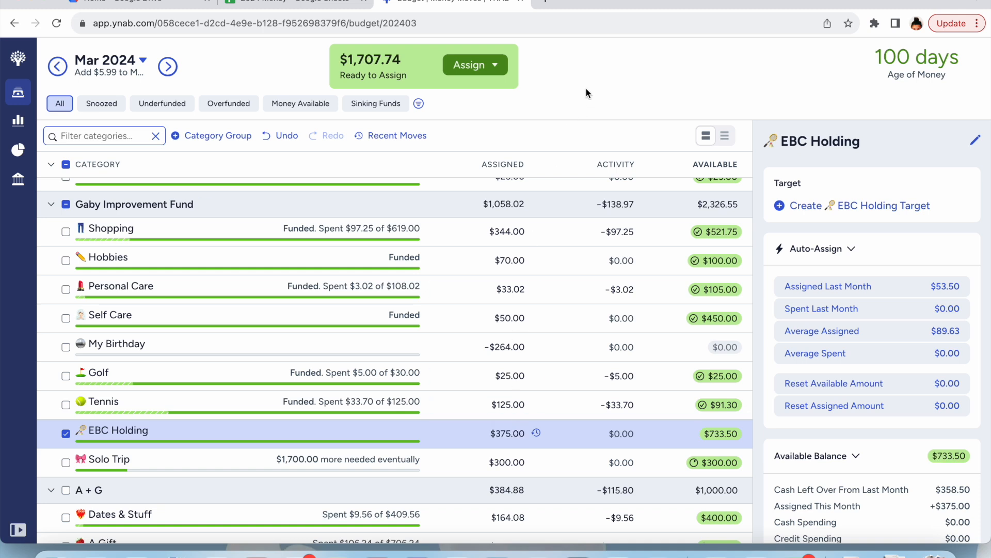
left_click(65, 433)
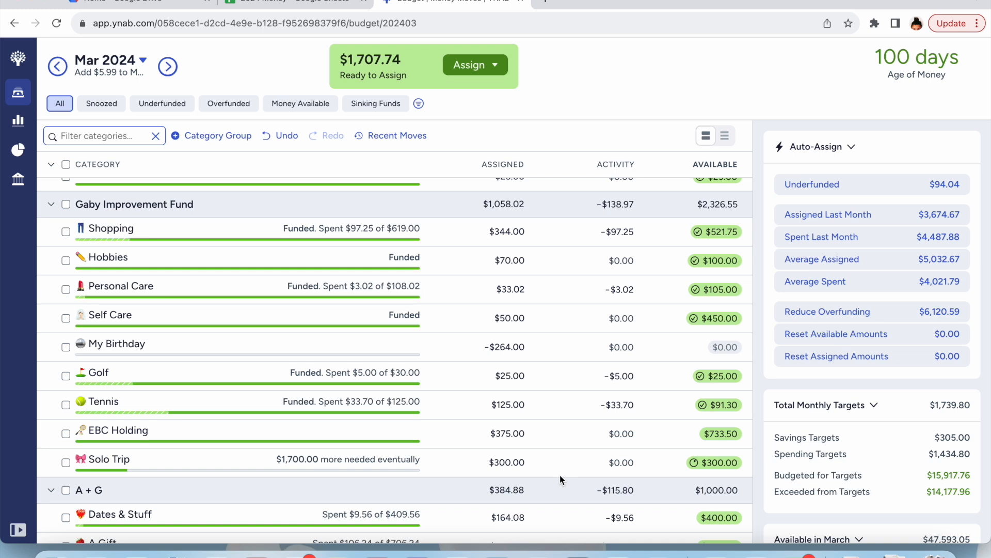
Raise the amount assigned to Hobbies by $100.
left_click(523, 264)
key("Right")
type("+100")
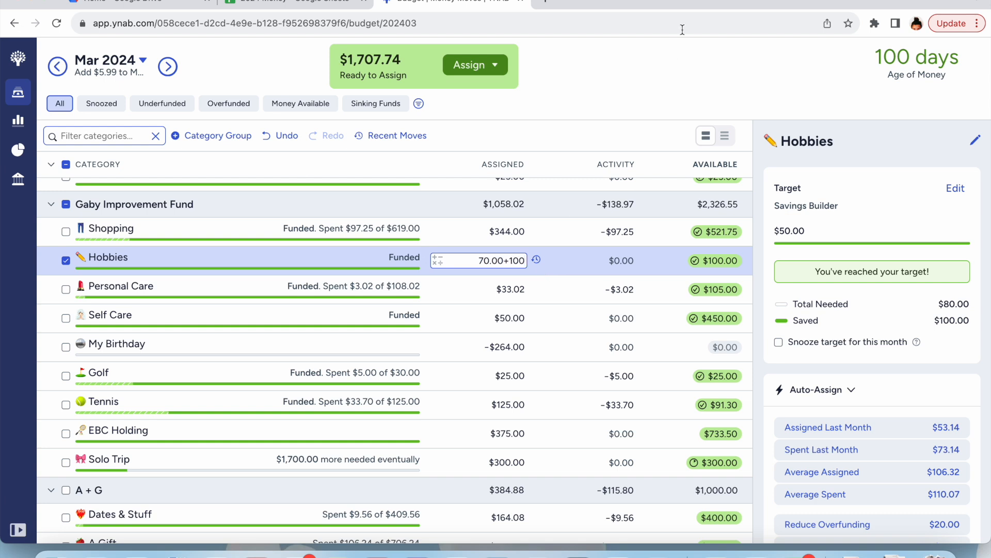
key("Return")
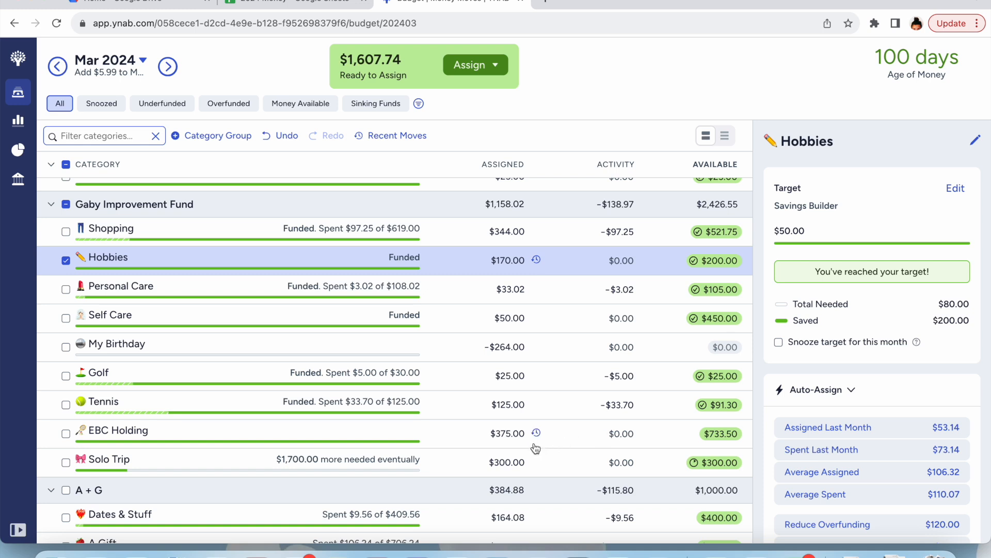
Assign a further $190 to EBC Holding on top of its current assigned amount, then deselect it.
left_click(518, 436)
type("+190")
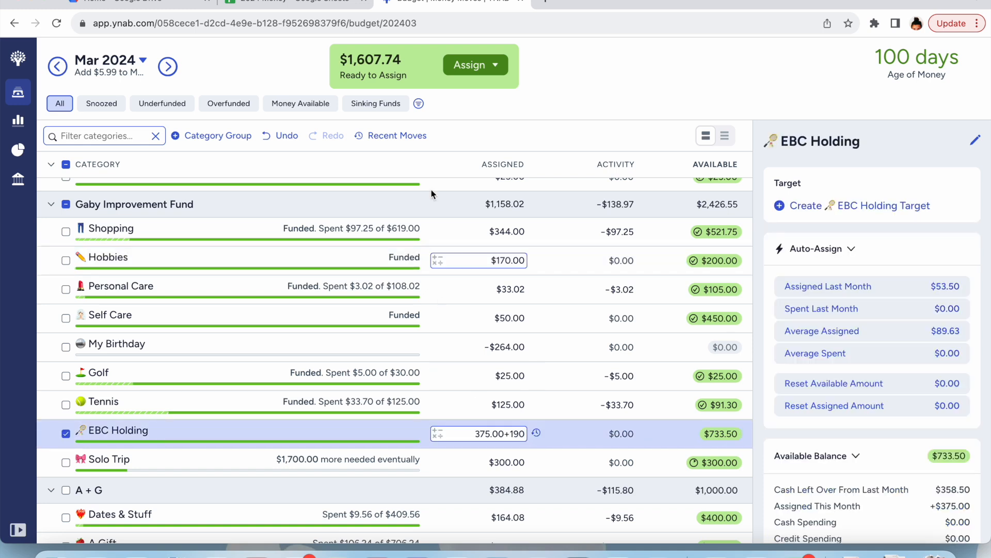
key("Return")
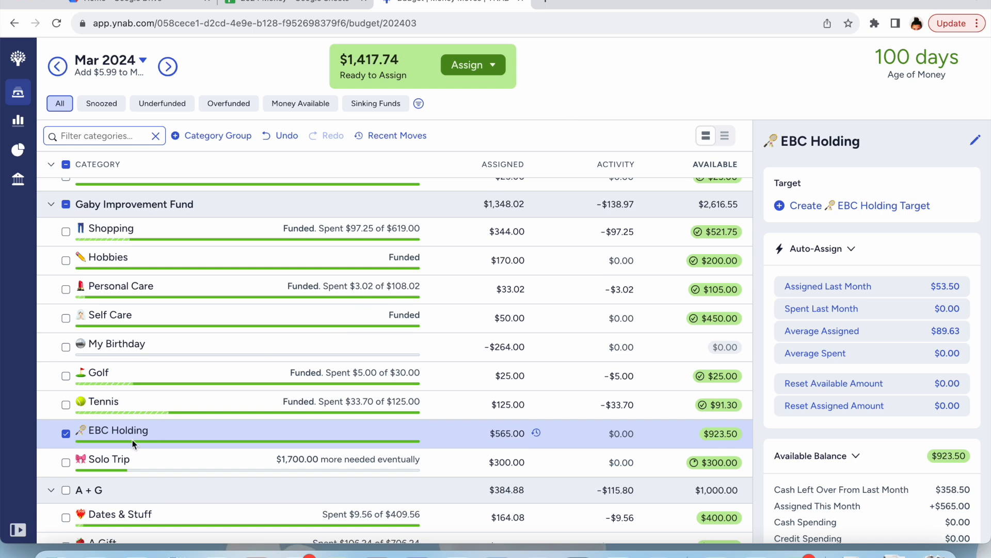
left_click(66, 434)
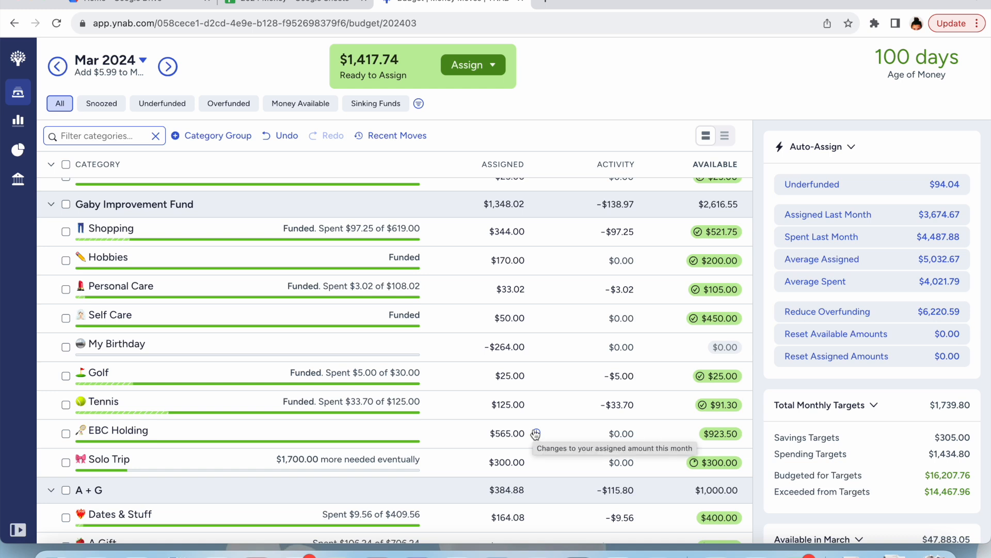
Top up Shopping to $1,000 available by adding (1000-521.75) to its assigned amount, then deselect it.
left_click(507, 227)
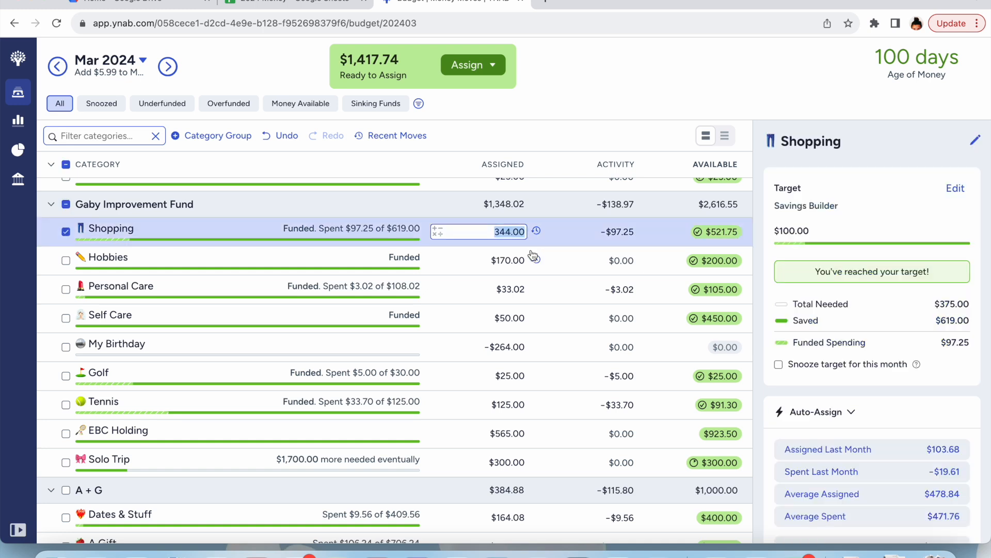
key("Right")
type("+(1000-521.75)")
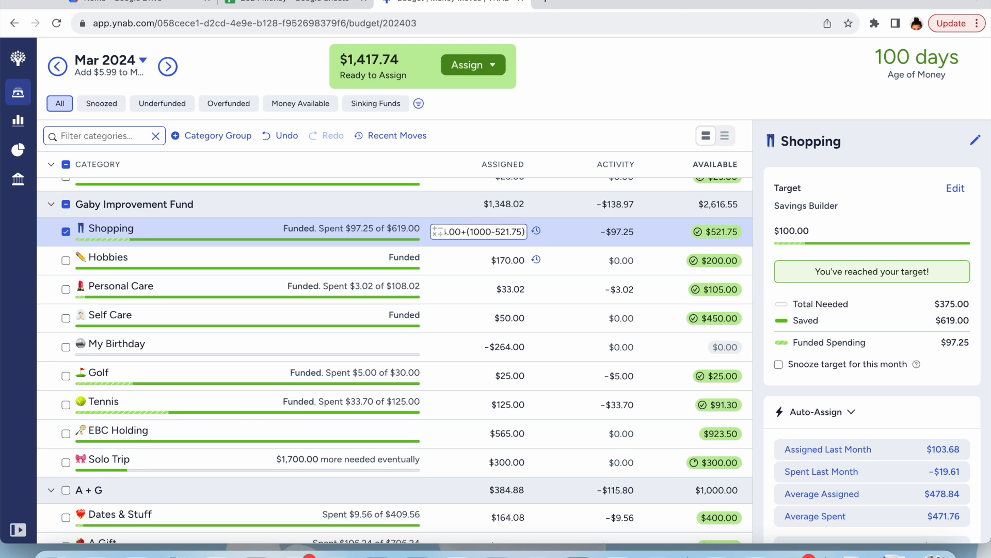
key("Return")
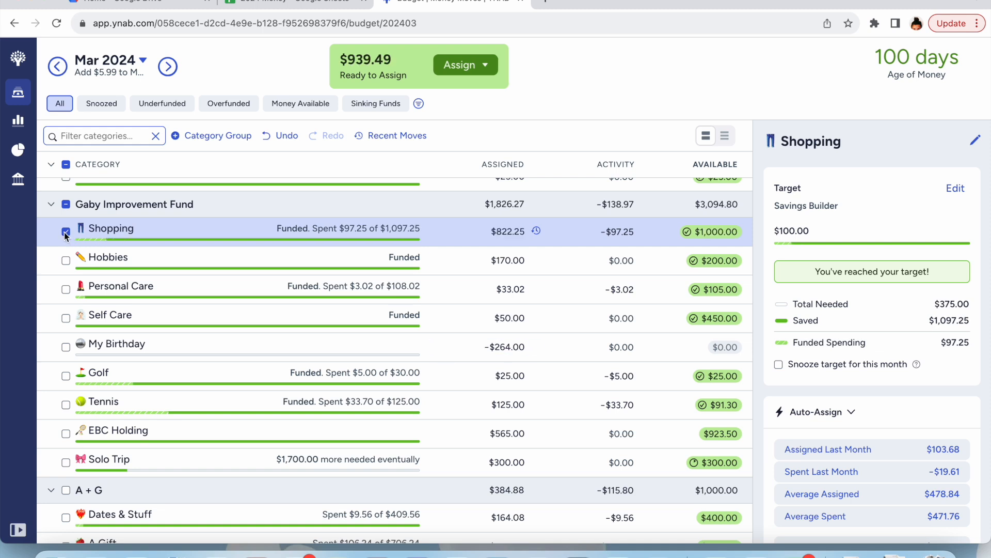
left_click(66, 231)
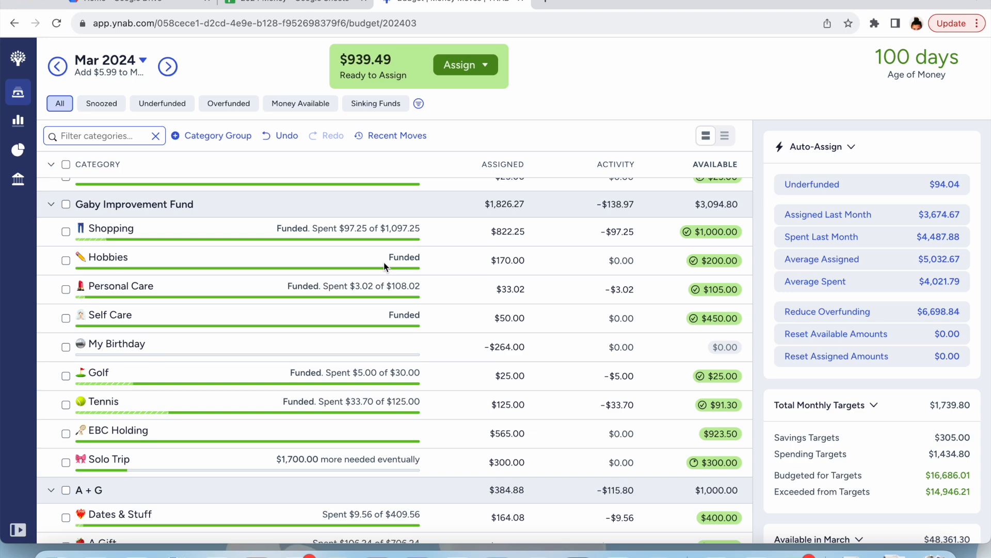
Review the transactions behind Dining Out's March activity and check the March 2024 month view in the Calendar app.
scroll(383, 266, "up", 2)
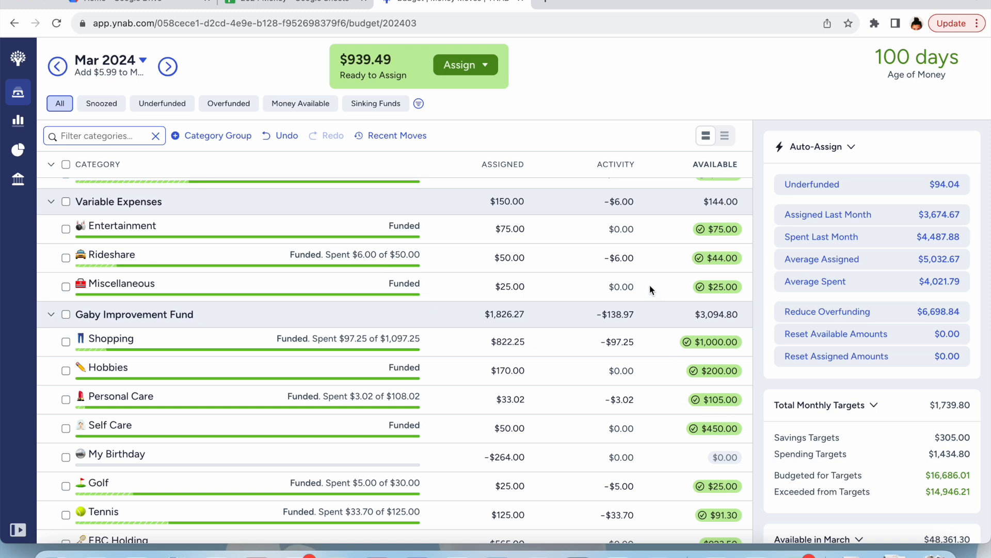
scroll(649, 285, "up", 1)
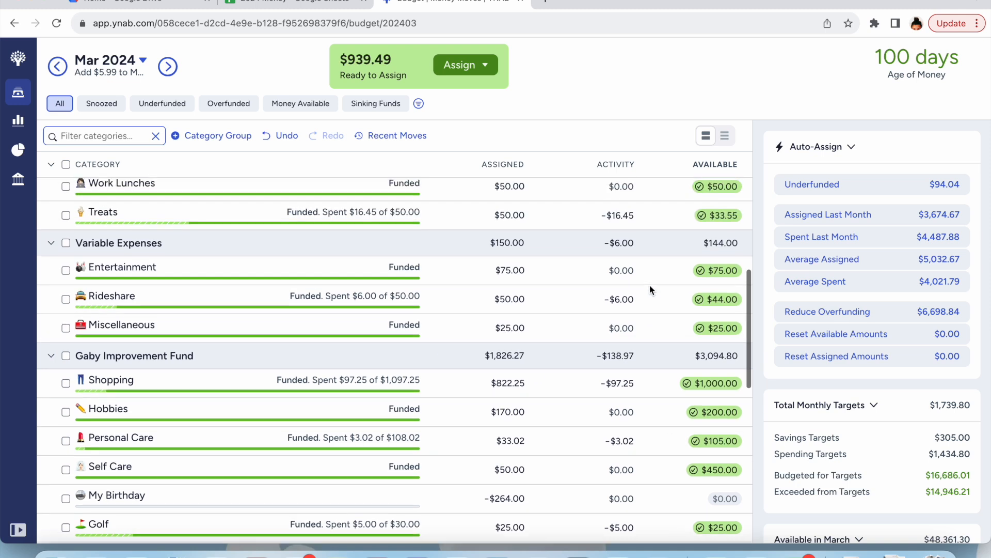
scroll(635, 296, "up", 2)
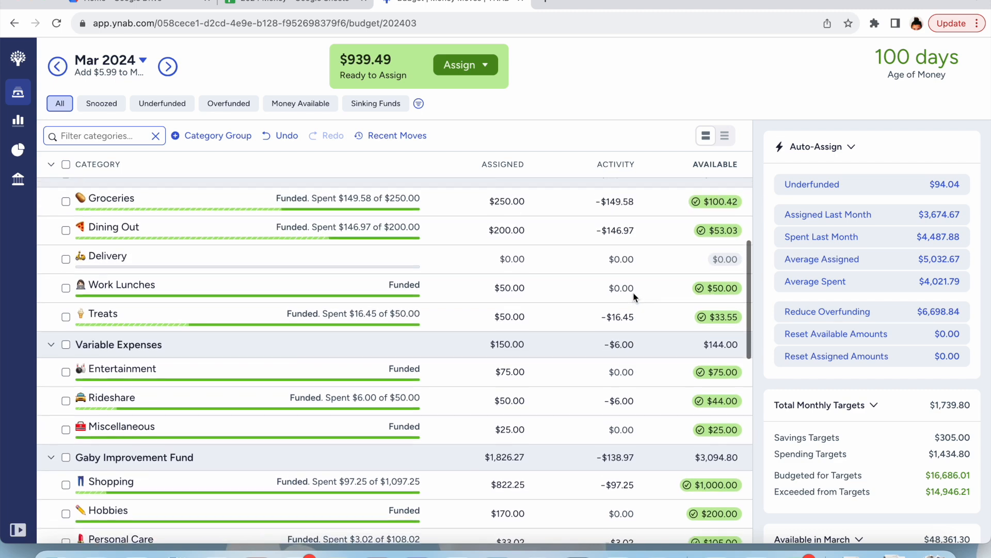
left_click(620, 232)
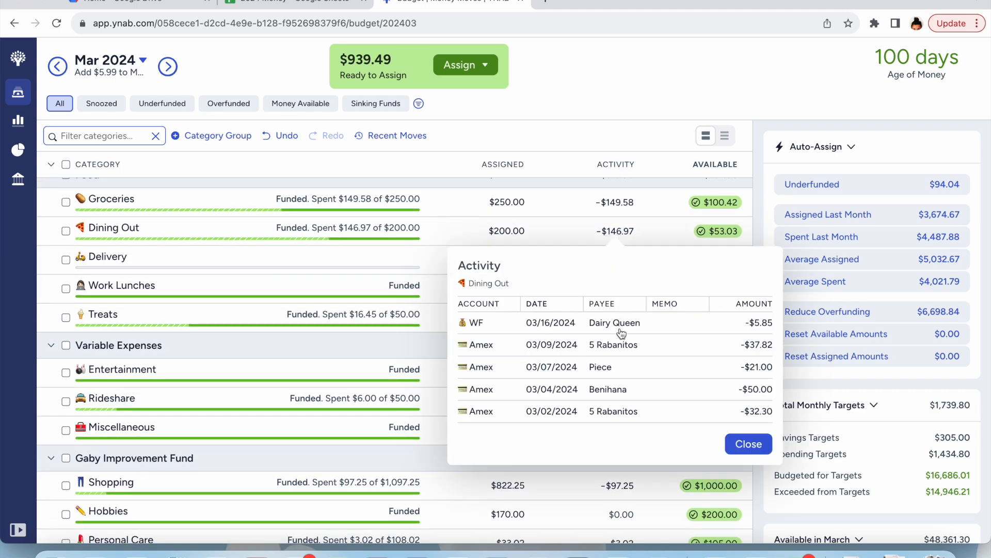
left_click(749, 443)
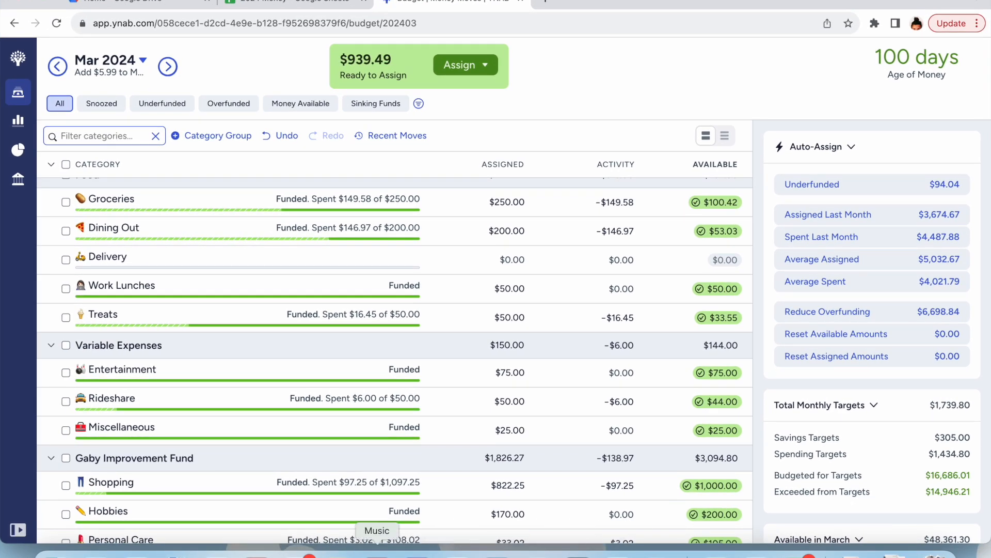
left_click(257, 552)
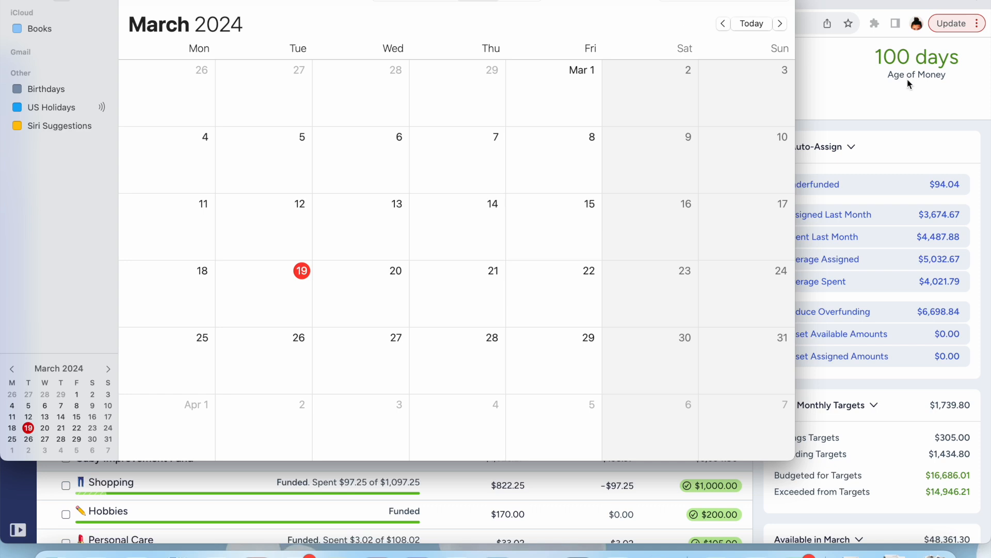
left_click(828, 89)
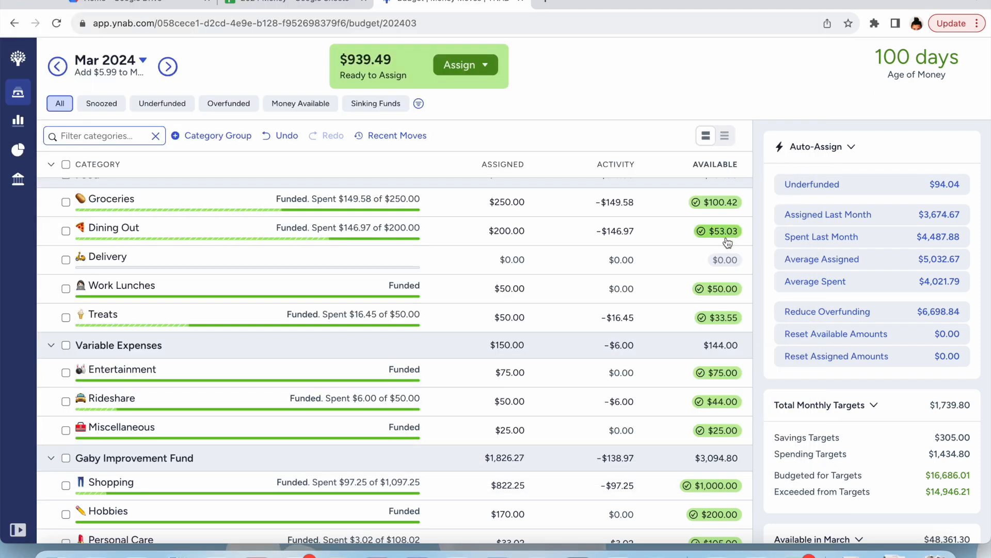
Add $30 to the amount assigned to Dining Out and deselect the category.
left_click(523, 232)
left_click(523, 233)
left_click(523, 233)
type("+")
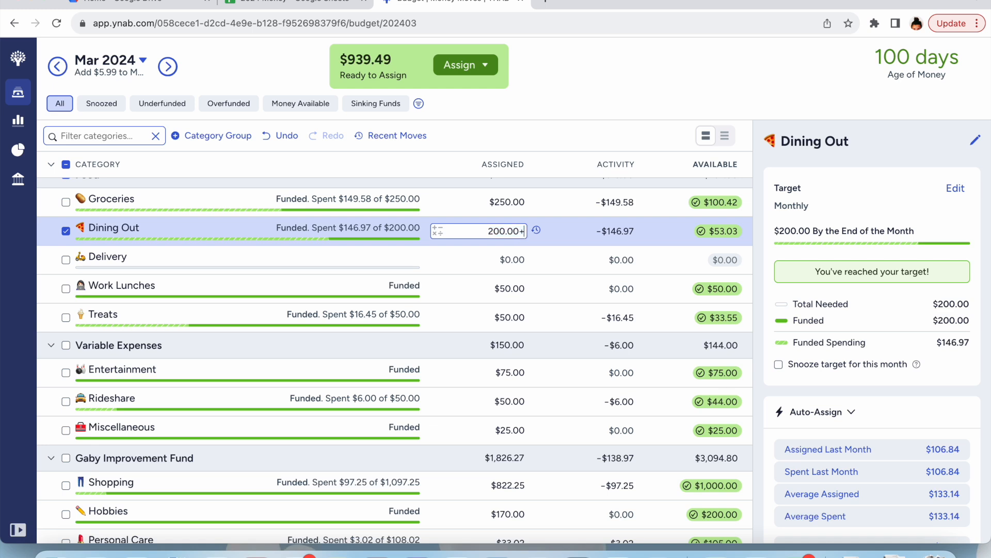
type("30")
key("Return")
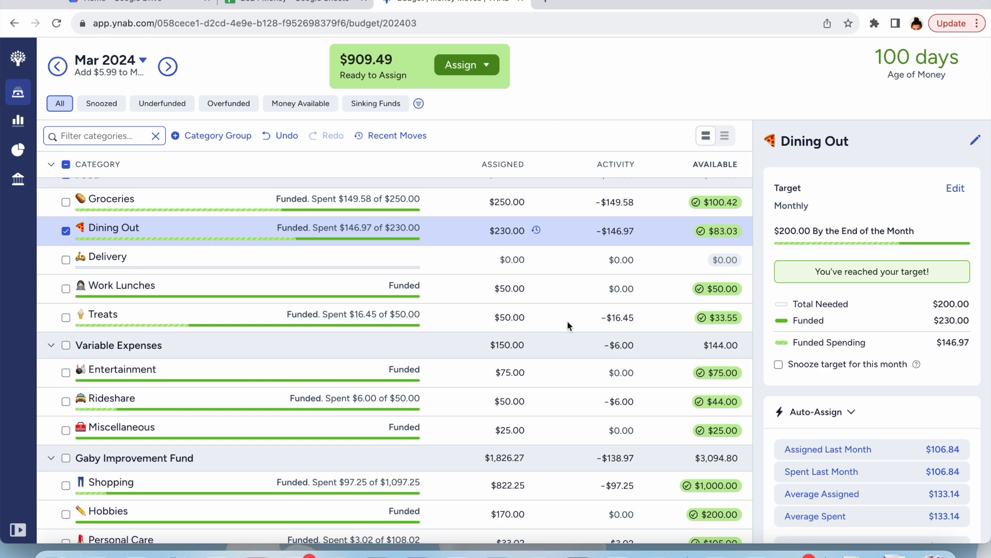
scroll(568, 322, "up", 1)
left_click(66, 245)
Increase the assigned amount of Travel in the Sinking Funds group by $500.
scroll(228, 290, "up", 8)
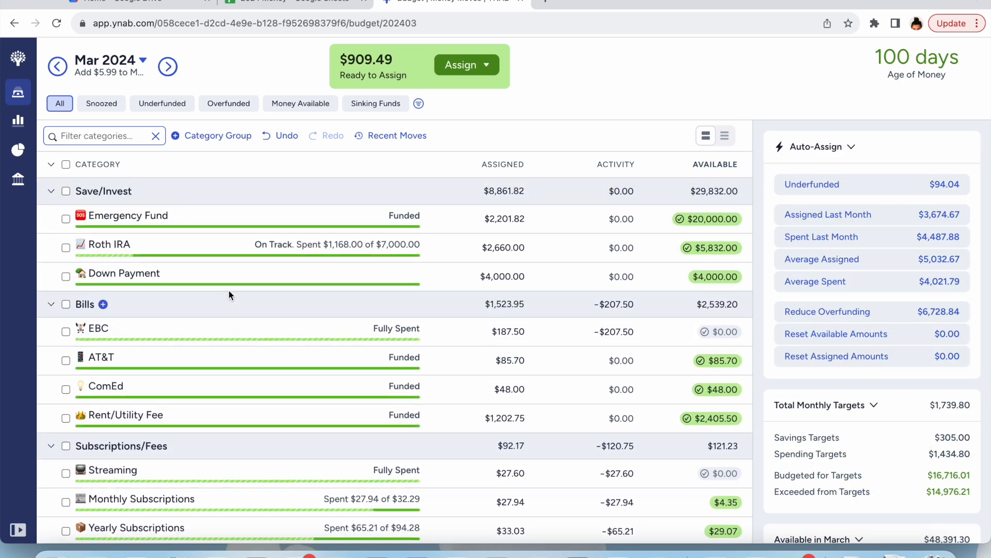
scroll(308, 360, "down", 6)
scroll(308, 360, "down", 6)
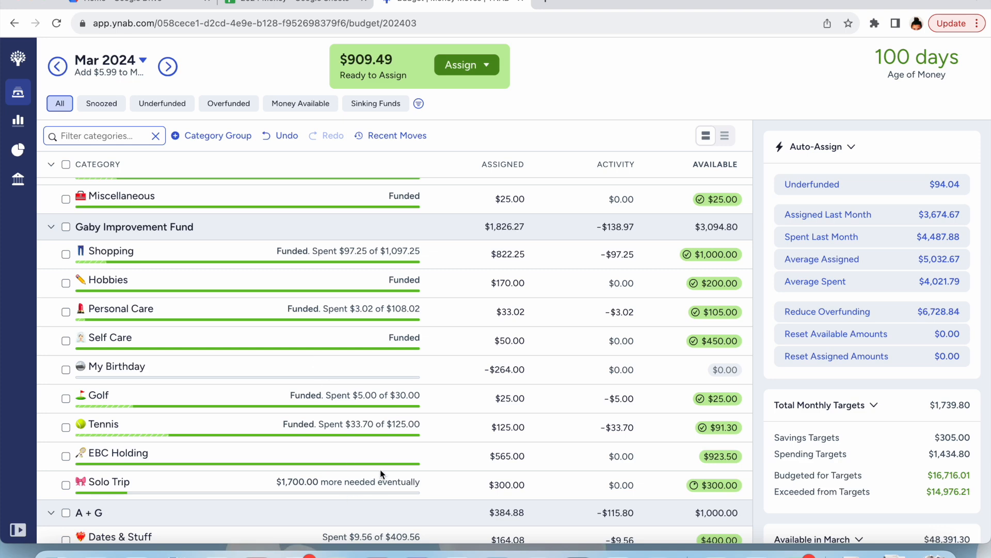
scroll(381, 473, "down", 3)
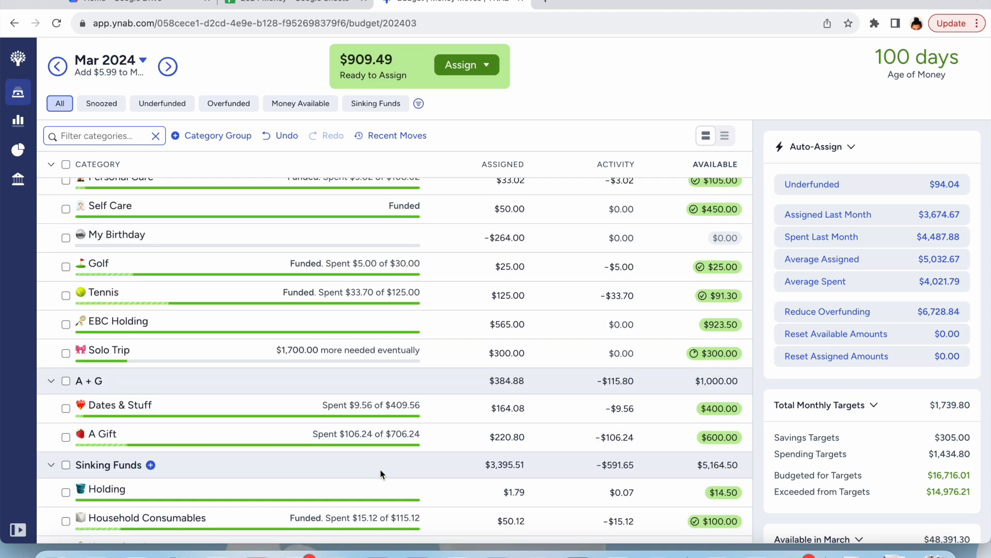
scroll(379, 467, "down", 5)
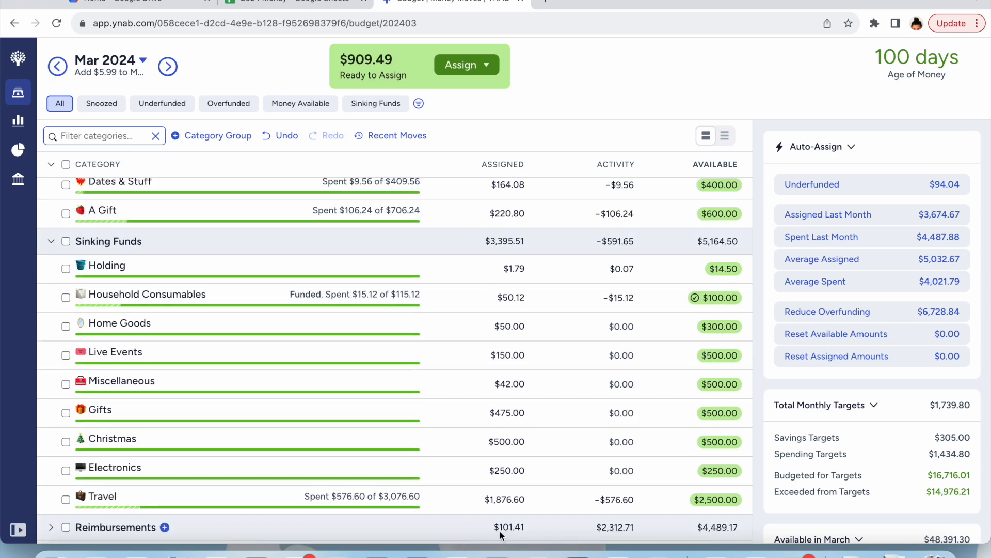
left_click(506, 499)
type("+500")
key("Return")
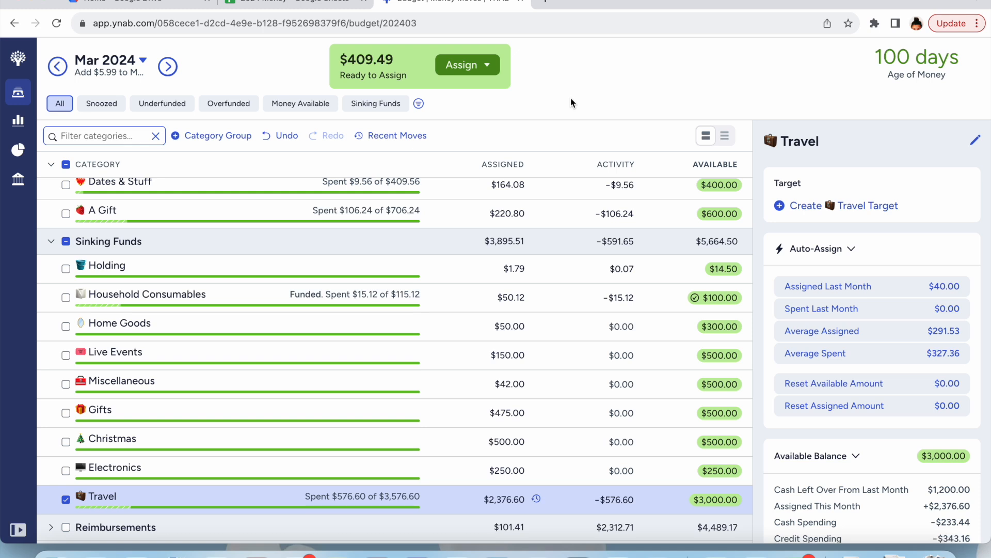
scroll(519, 243, "up", 3)
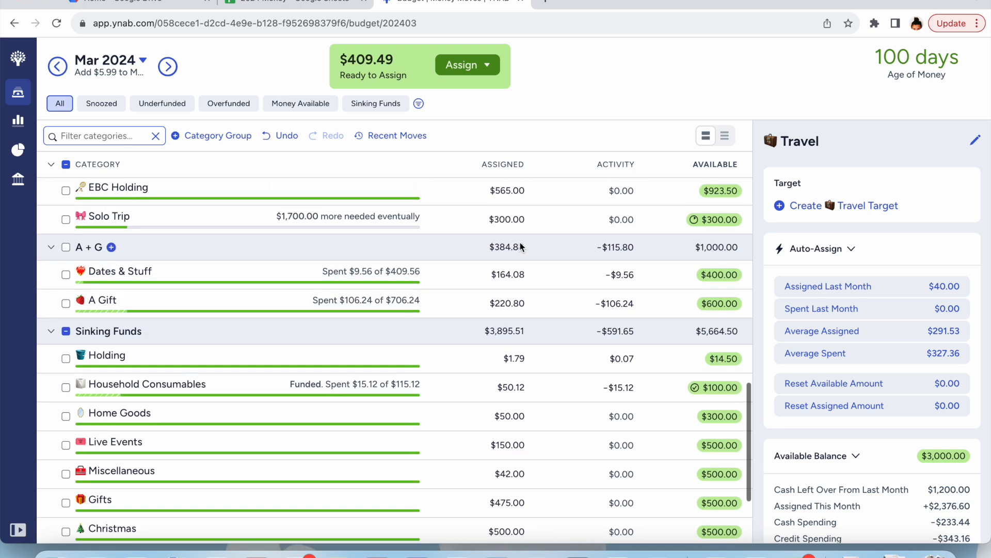
Increase the amount assigned to Shopping in the Gaby Improvement Fund group by $200 and leave no category selected.
left_click(66, 331)
scroll(463, 371, "up", 3)
scroll(462, 371, "up", 3)
left_click(520, 244)
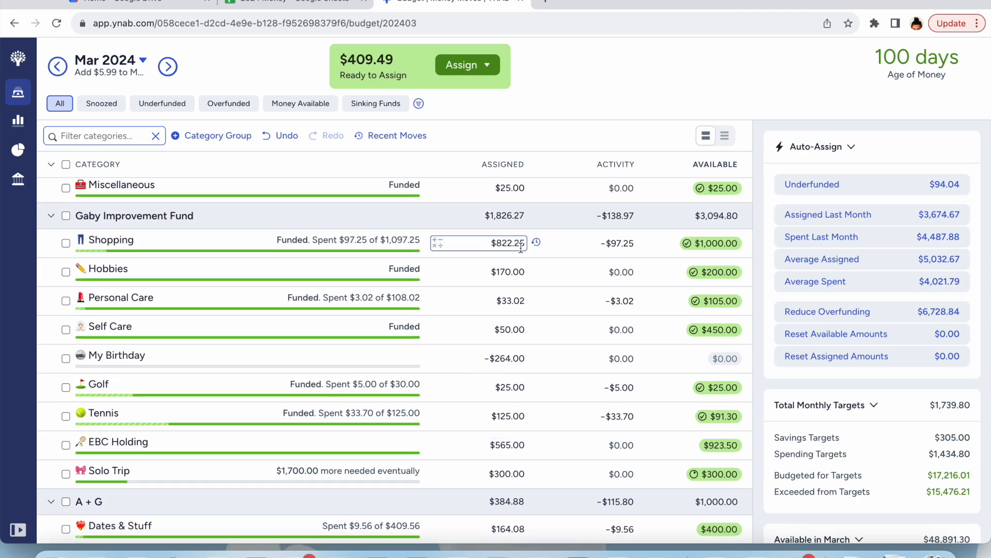
type("+200")
key("Return")
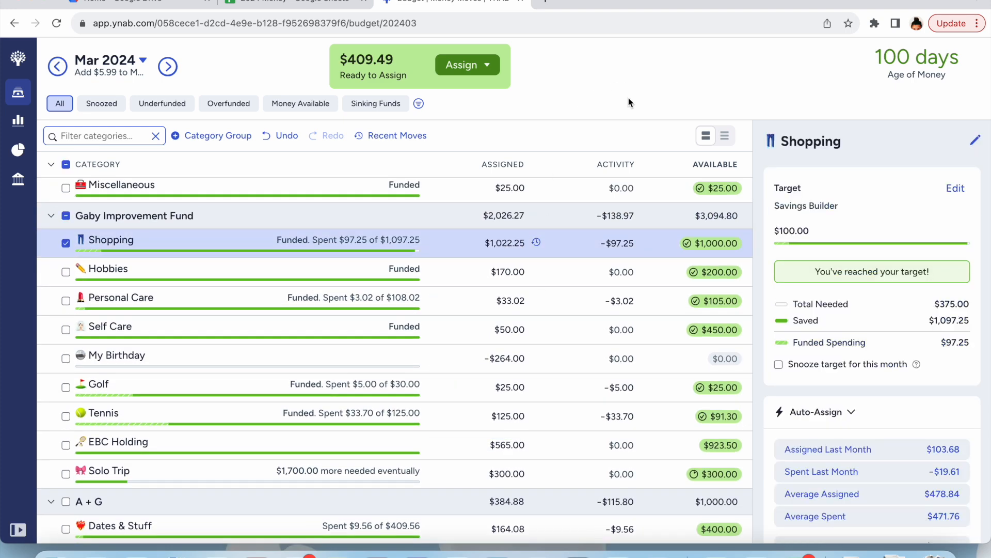
left_click(64, 245)
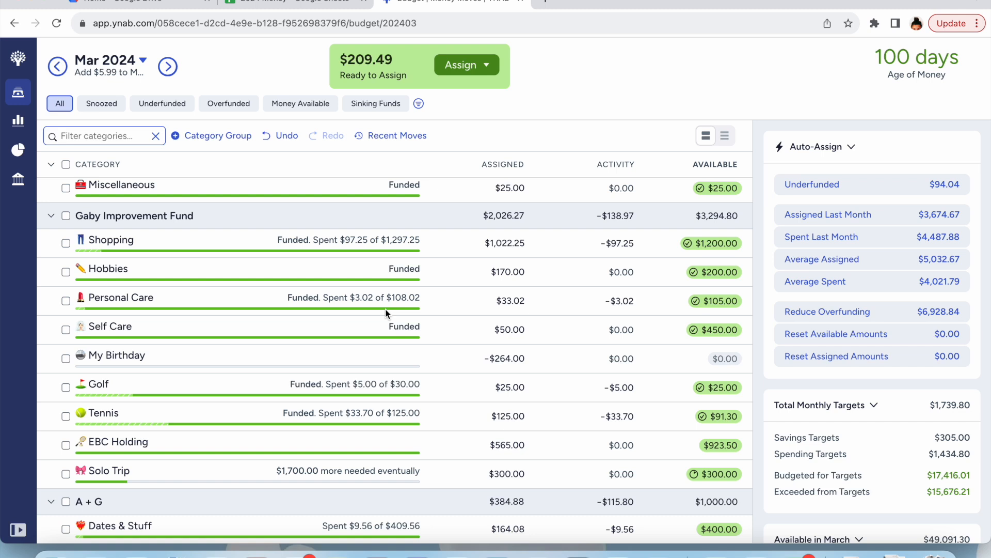
Review the assigned and available amounts from the Gaby Improvement Fund group up to the Save/Invest categories.
left_click(499, 335)
scroll(499, 336, "up", 1)
left_click(498, 336)
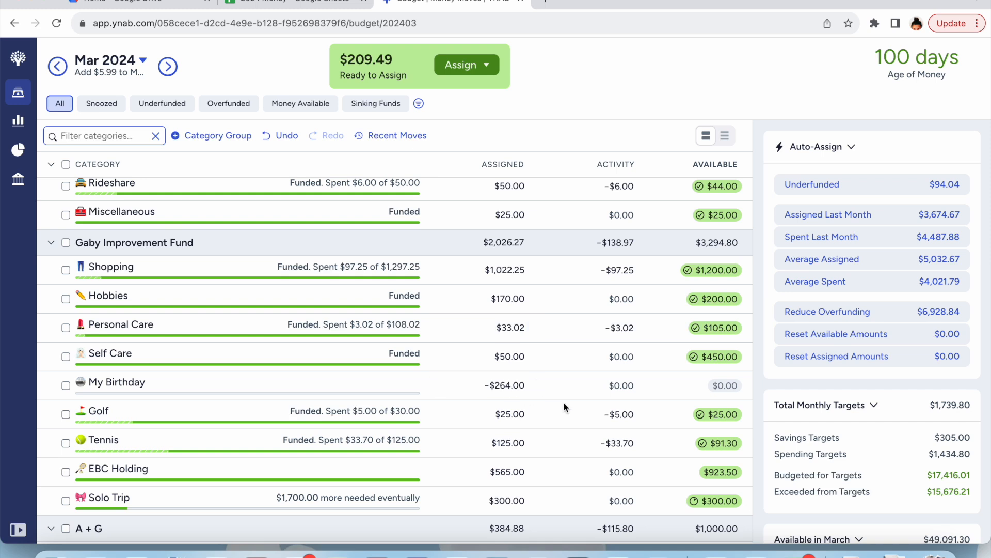
scroll(565, 407, "up", 1)
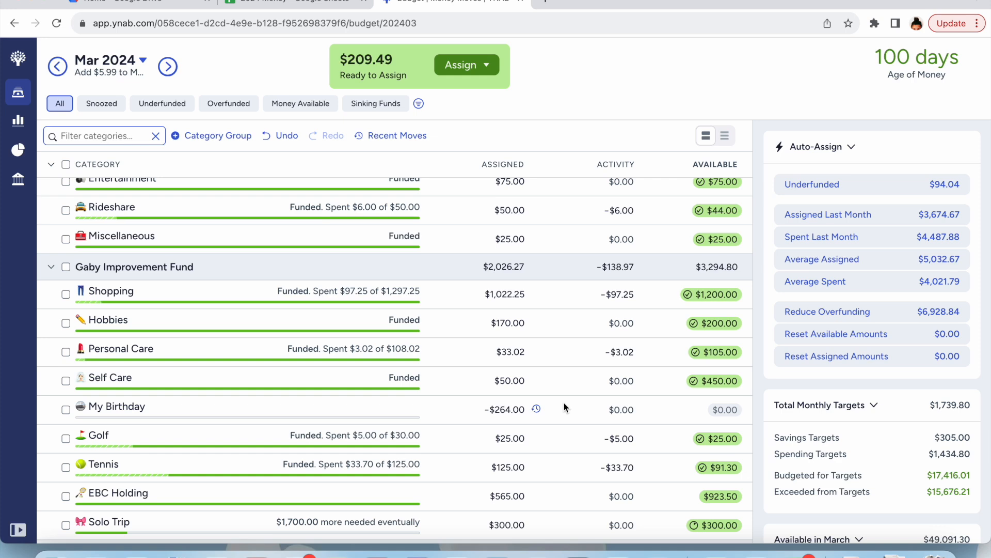
scroll(564, 406, "up", 5)
scroll(563, 402, "up", 7)
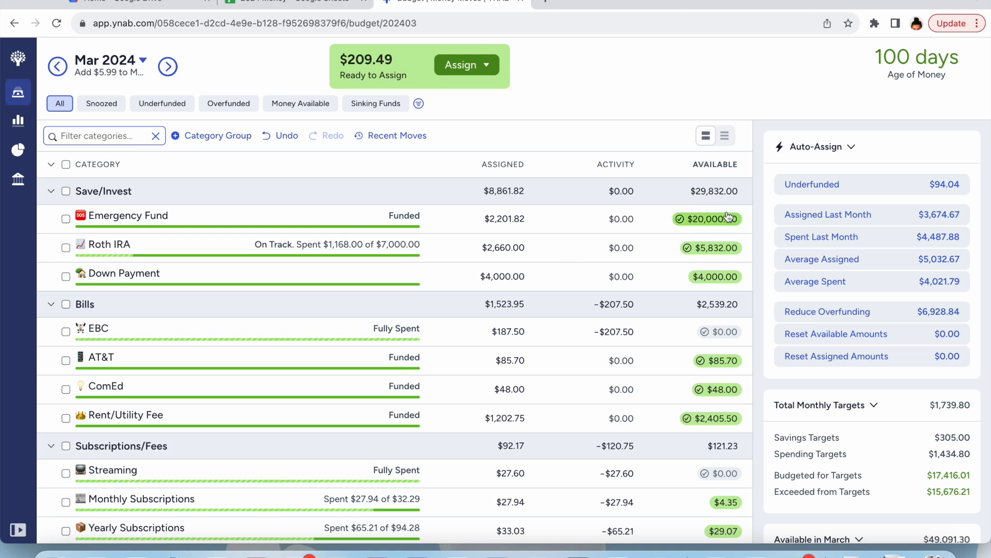
mouse_move(710, 221)
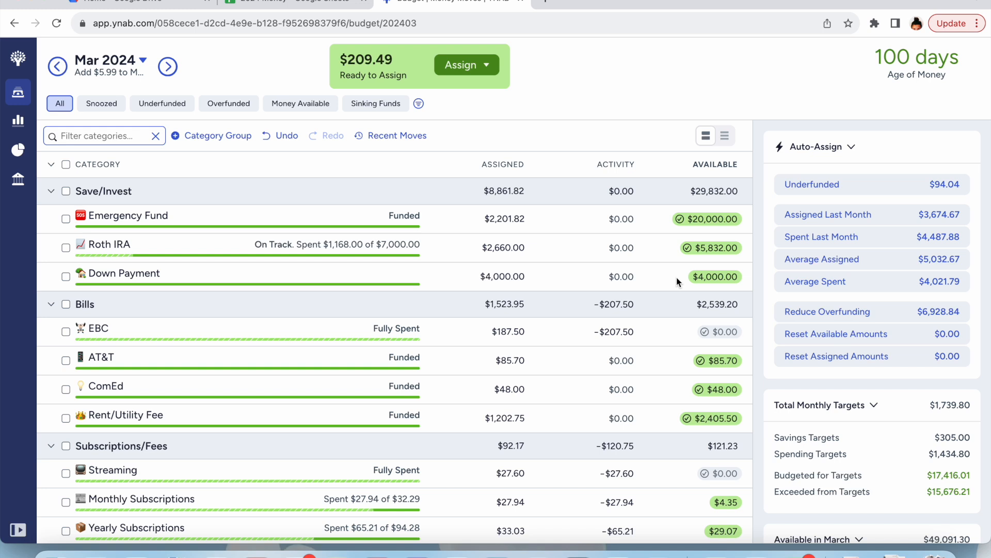
Collapse the Bills, Subscriptions/Fees, Food and Variable Expenses category groups.
scroll(676, 277, "down", 1)
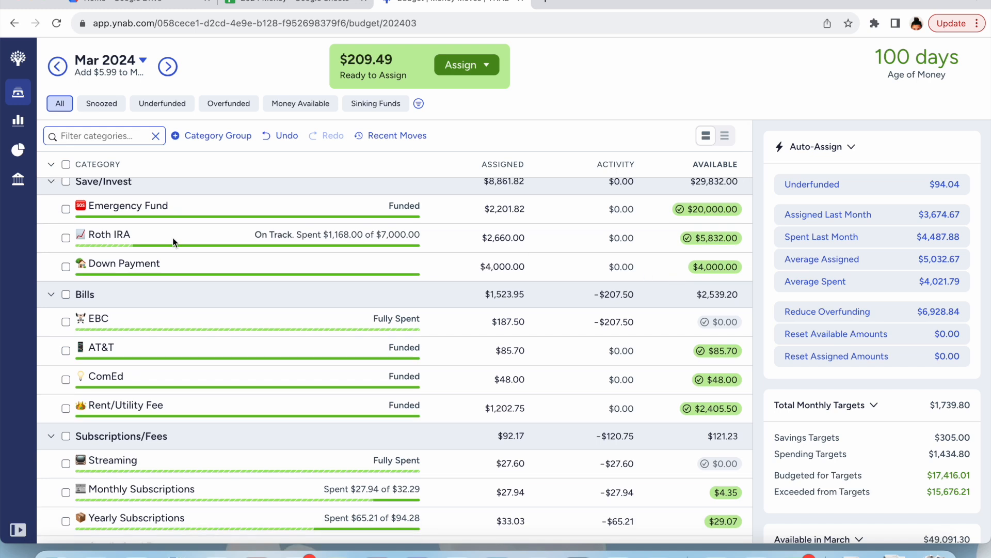
left_click(50, 296)
left_click(51, 321)
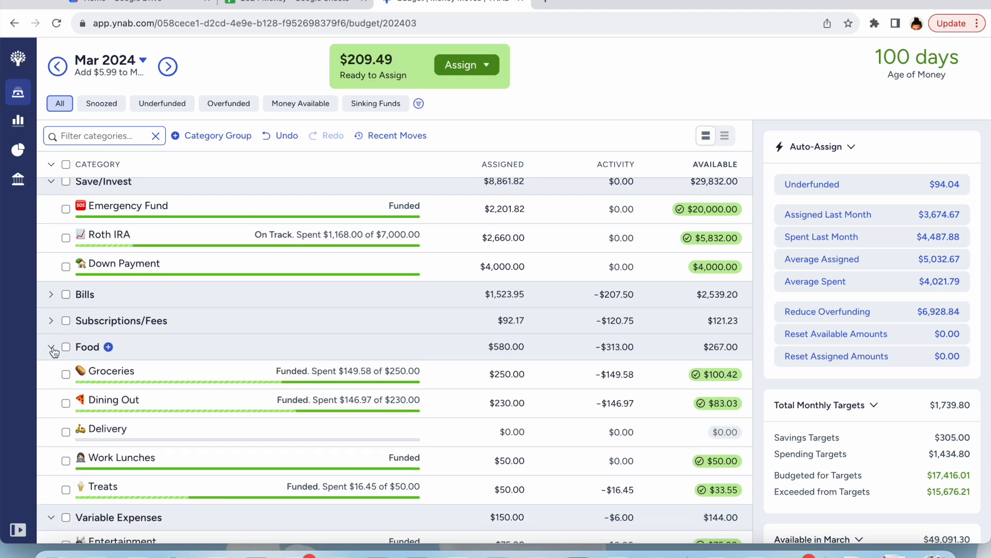
left_click(52, 348)
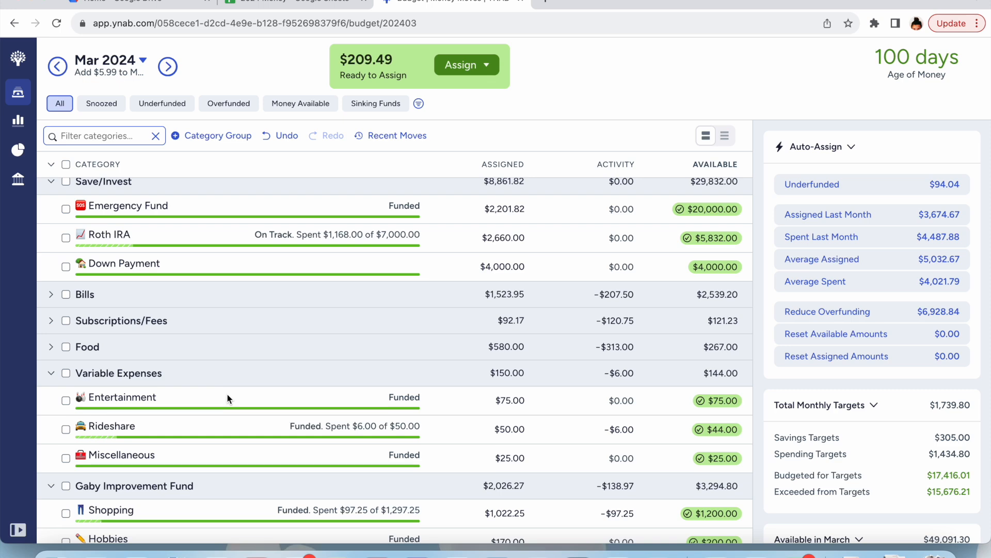
left_click(51, 374)
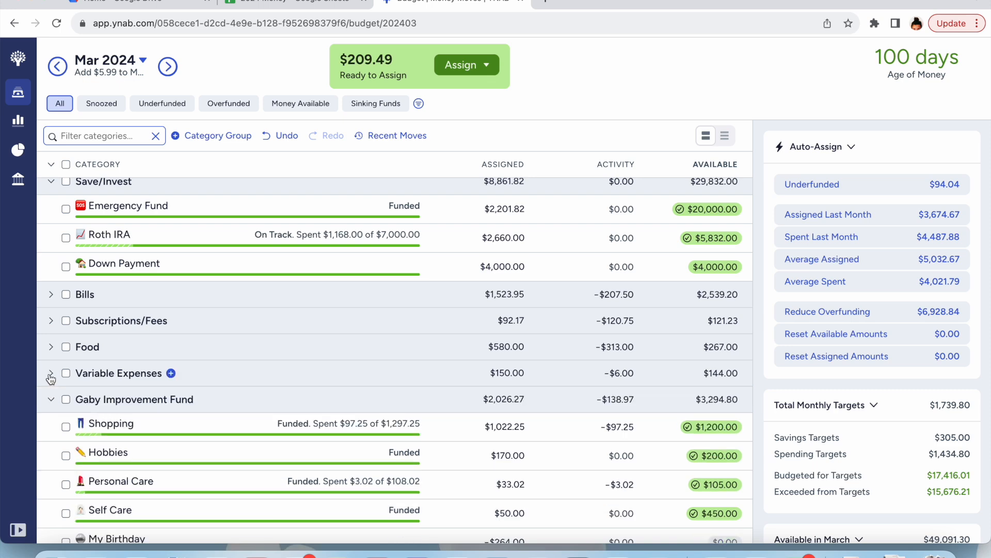
Review the remaining expanded categories and collapse the A + G and Sinking Funds groups.
scroll(51, 379, "down", 3)
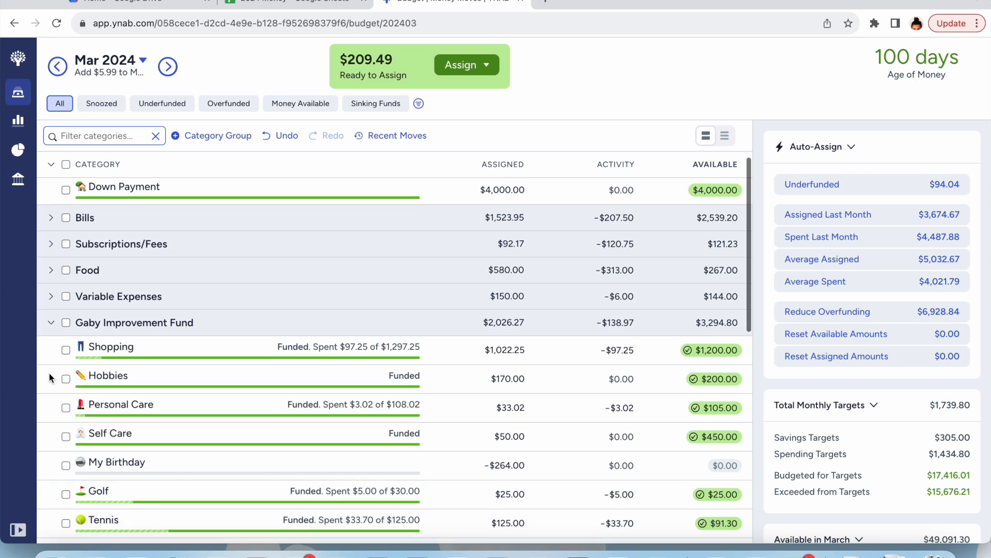
scroll(49, 373, "down", 1)
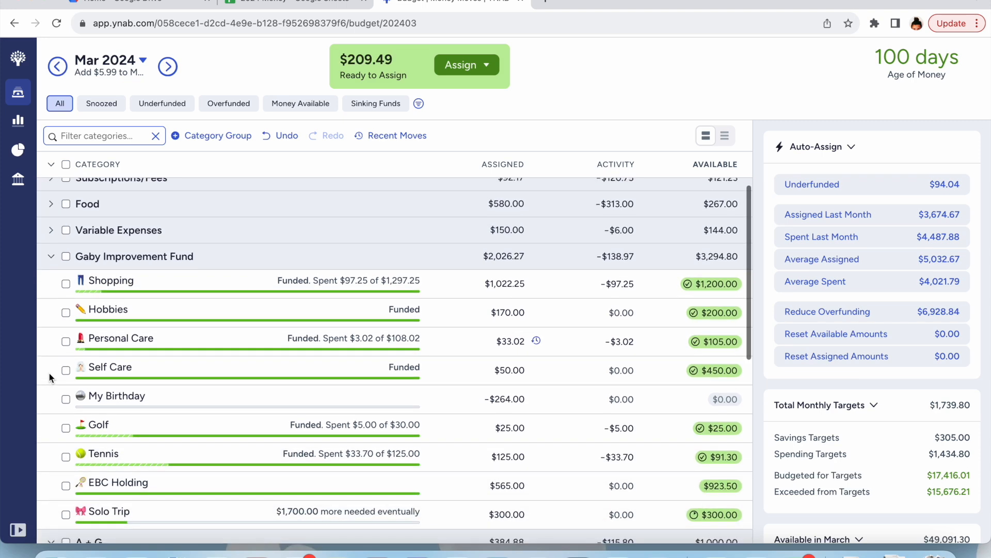
scroll(109, 358, "down", 4)
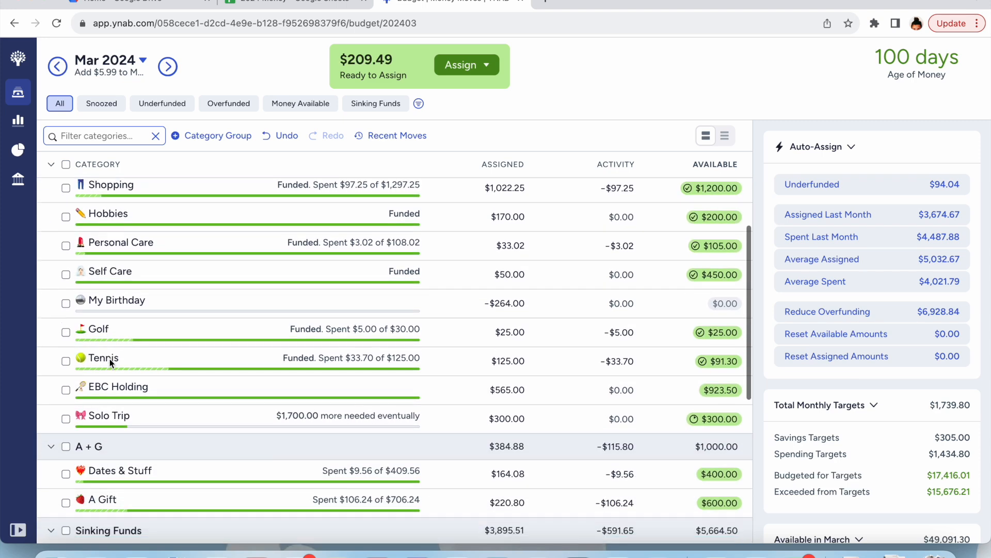
scroll(110, 358, "down", 1)
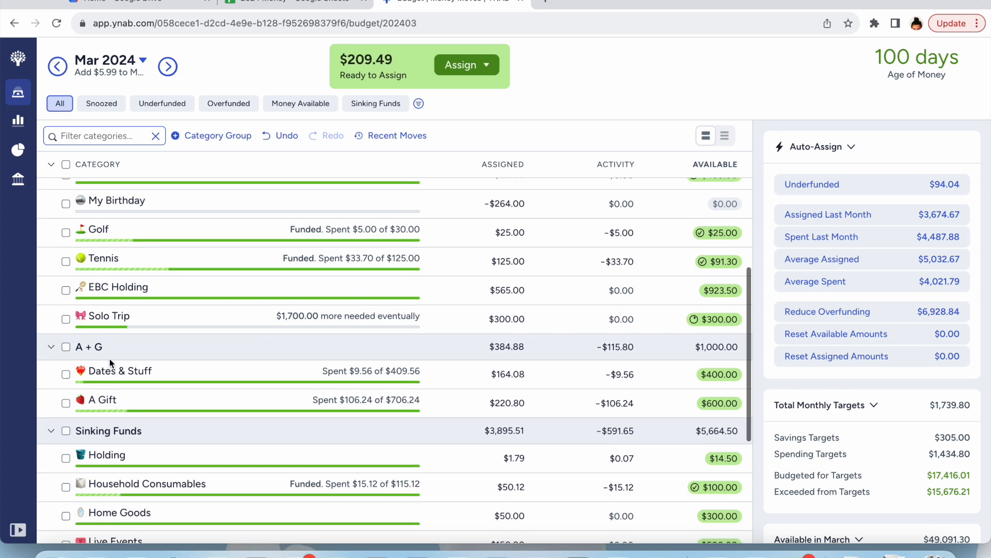
left_click(50, 346)
scroll(107, 413, "down", 3)
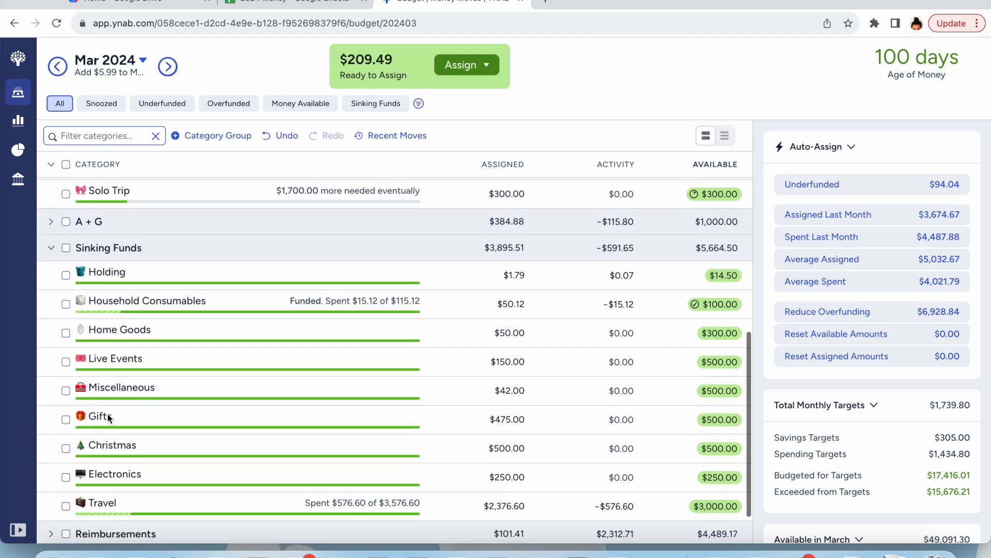
scroll(108, 414, "up", 1)
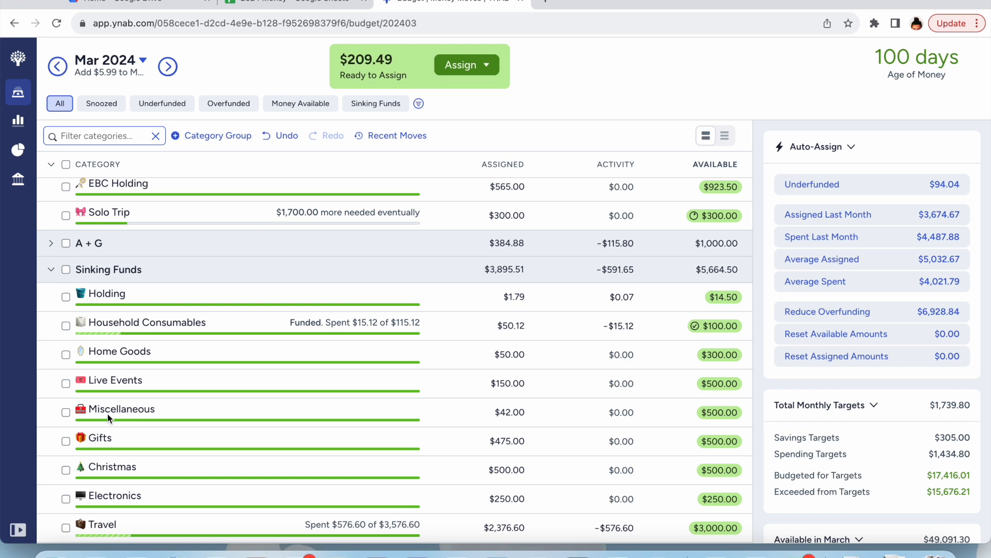
scroll(119, 334, "down", 1)
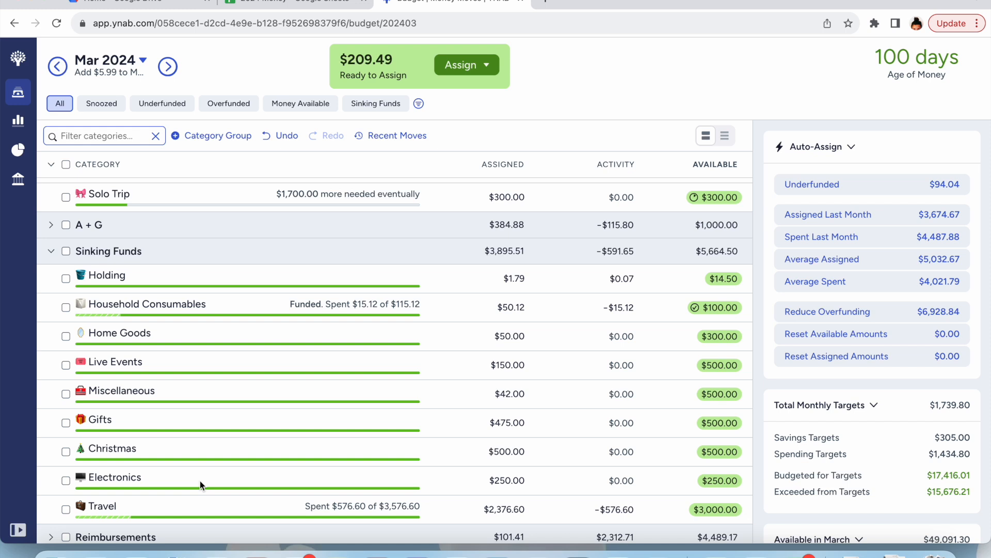
left_click(52, 252)
Add $25 to the amount assigned to Tennis in the Gaby Improvement Fund group and deselect the category.
scroll(129, 401, "up", 3)
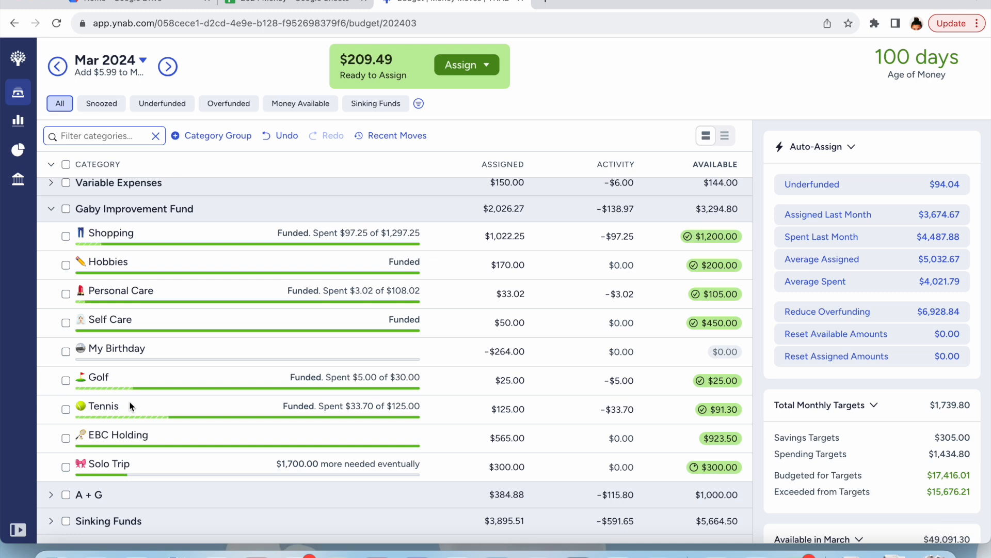
left_click(513, 420)
left_click(527, 419)
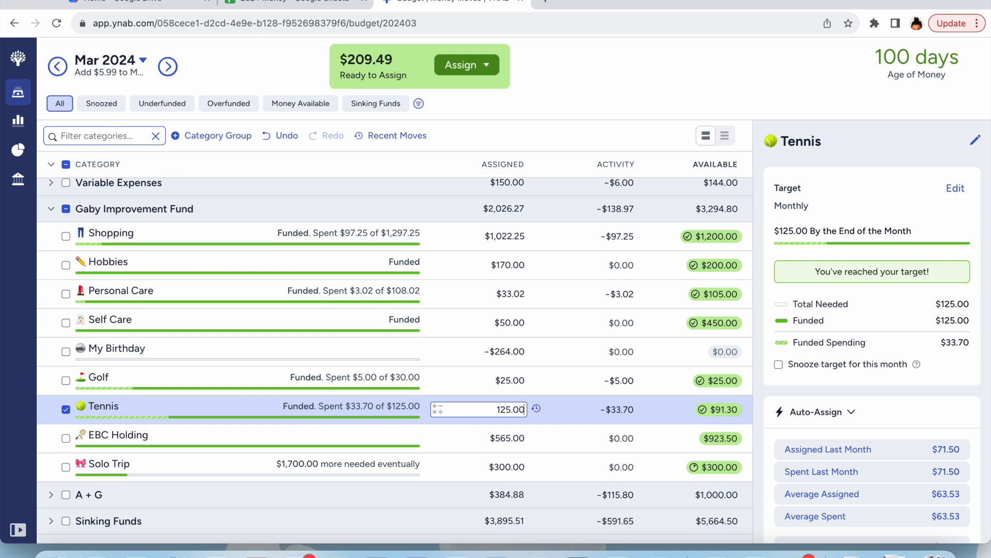
type("+25")
key("Return")
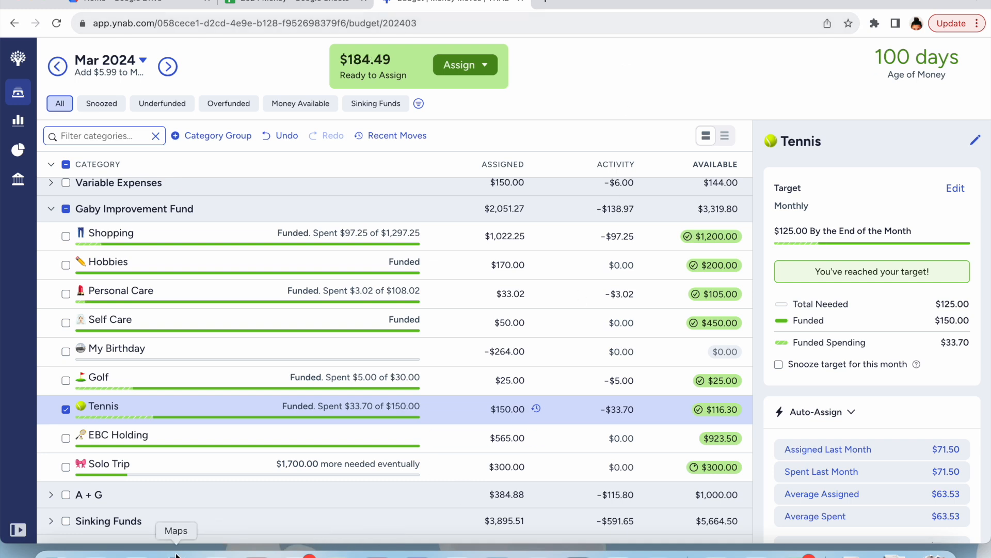
left_click(66, 410)
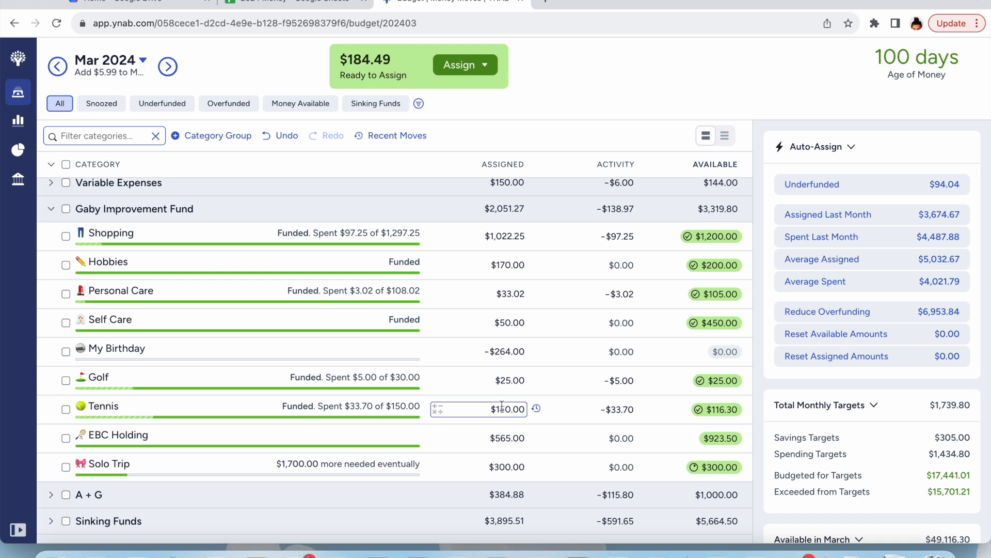
Add $30 to the amount assigned to EBC Holding.
left_click(522, 440)
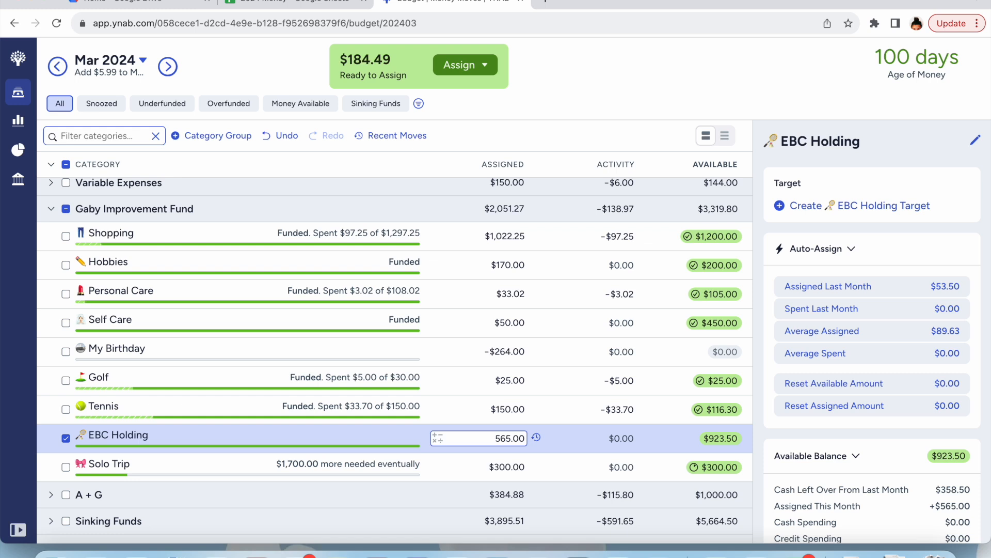
type("+30")
left_click(597, 102)
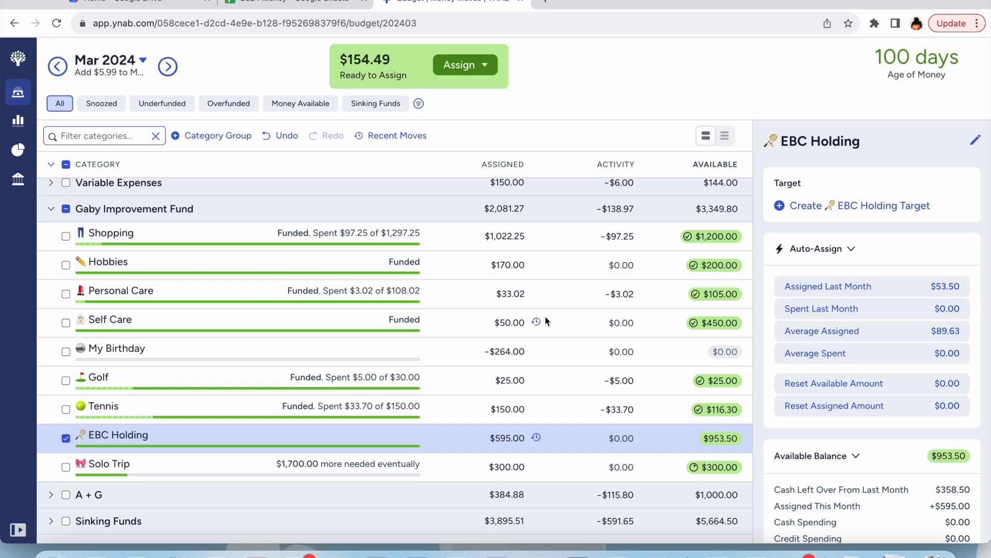
Add $50 to the amount assigned to Self Care and deselect the category.
left_click(520, 325)
left_click(520, 325)
type("+50")
key("Return")
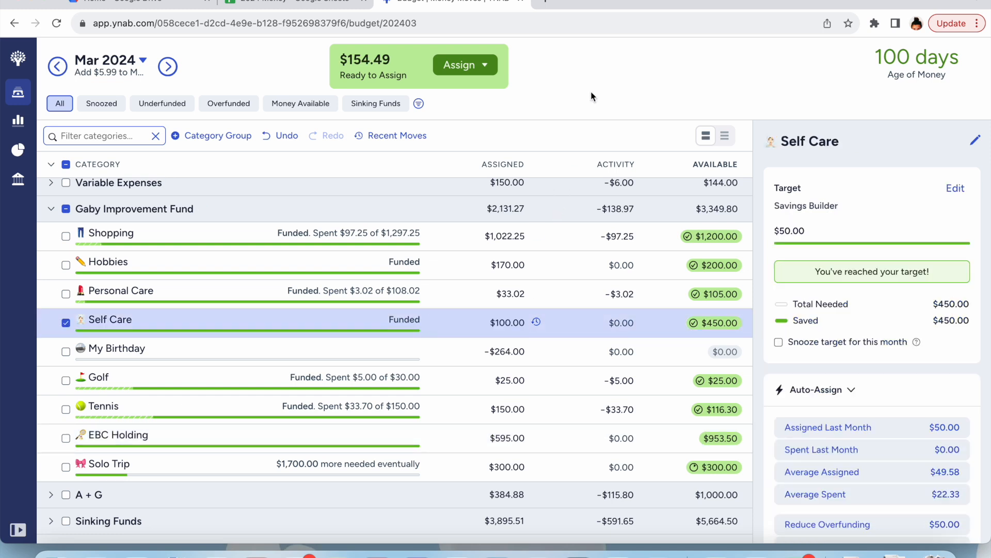
left_click(450, 395)
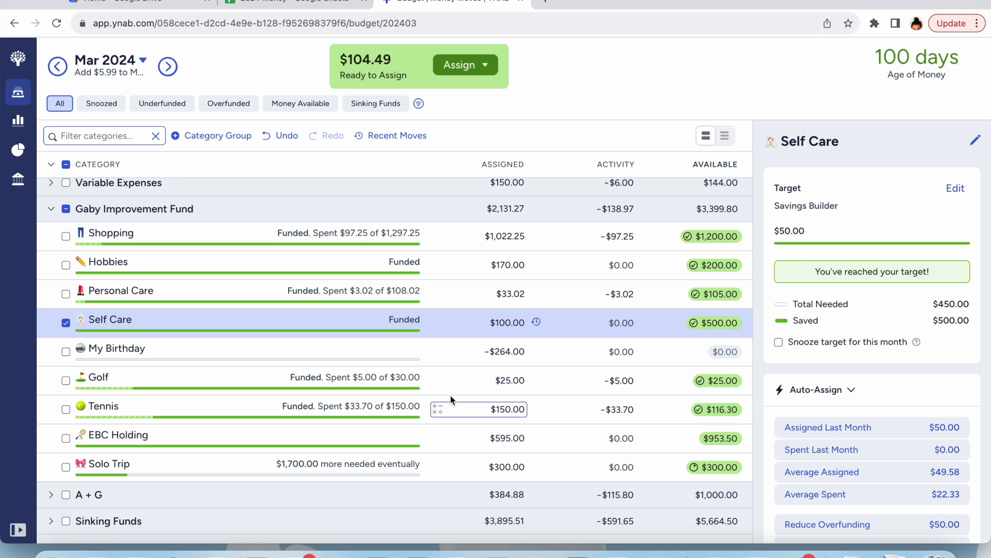
left_click(66, 323)
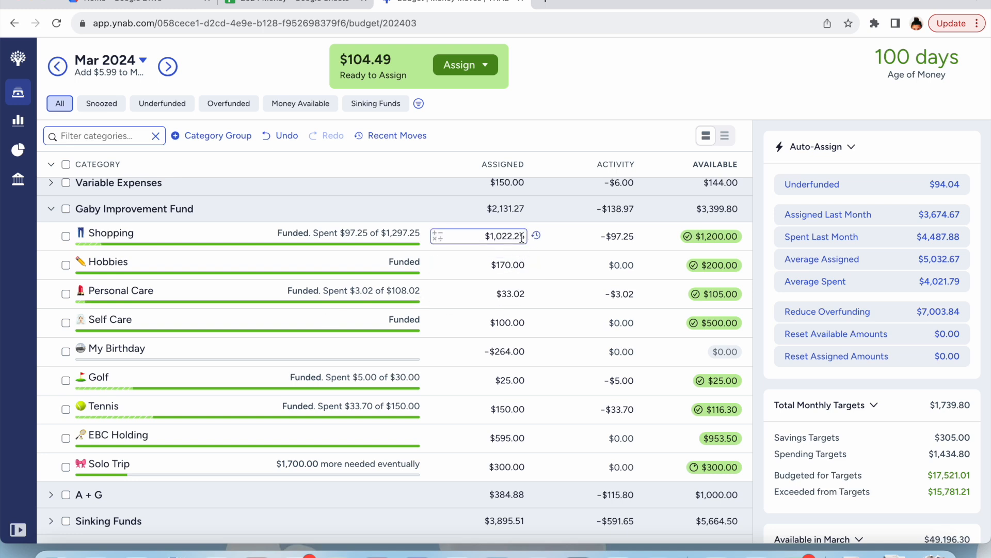
Add $100 to the amount assigned to Hobbies in the Gaby Improvement Fund group.
left_click(521, 262)
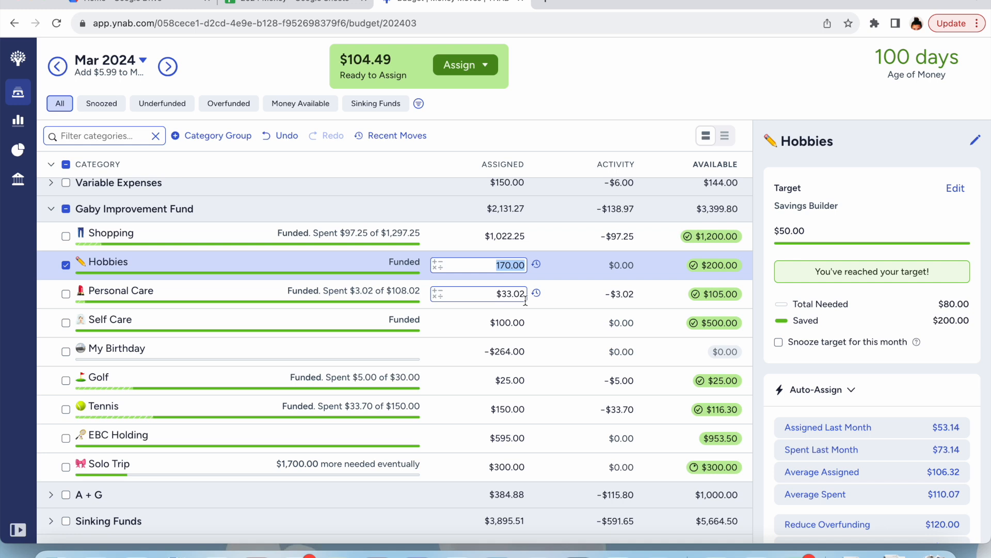
key("Right")
type("+100")
key("Return")
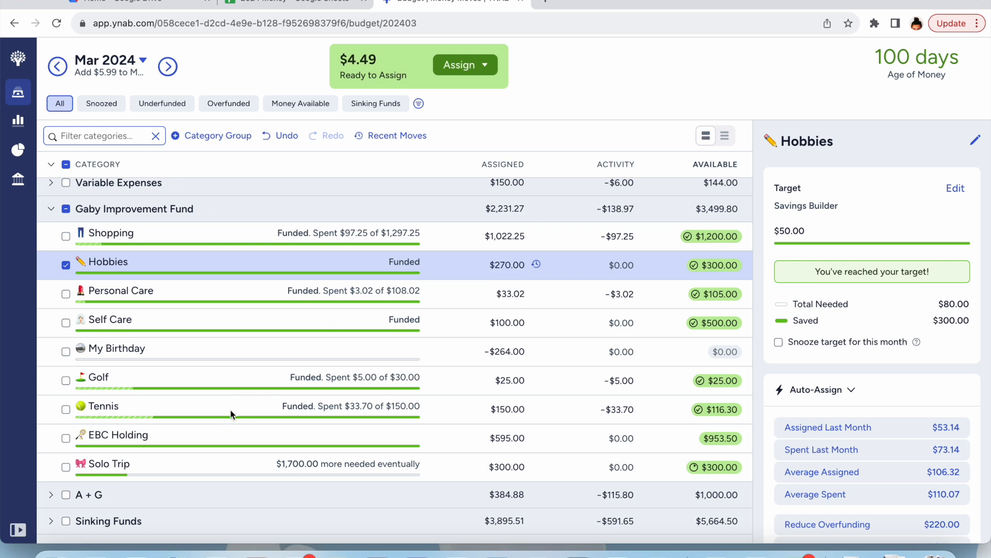
Expand the Sinking Funds group, add the remaining $4.49 to Holding's assigned amount and deselect the category.
scroll(230, 410, "down", 1)
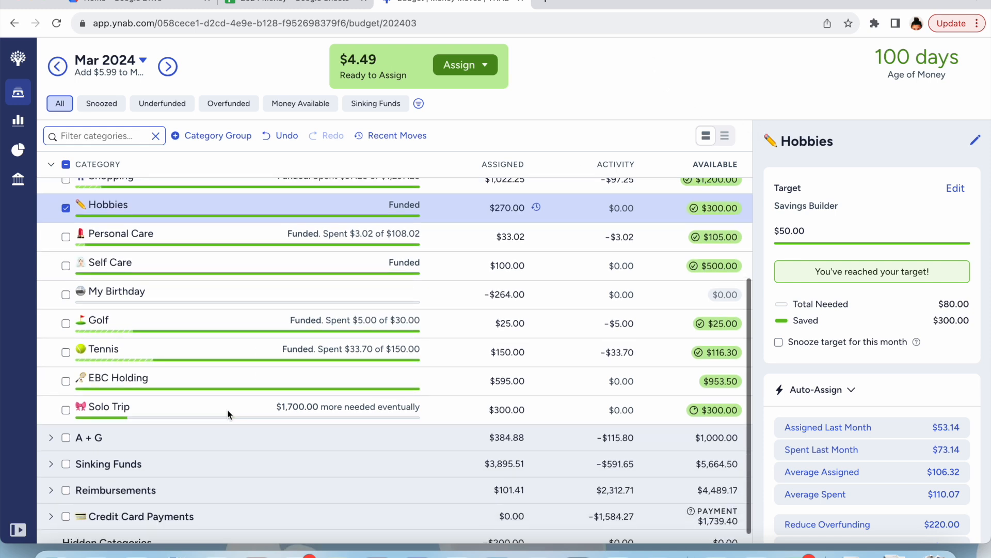
left_click(51, 465)
left_click(517, 493)
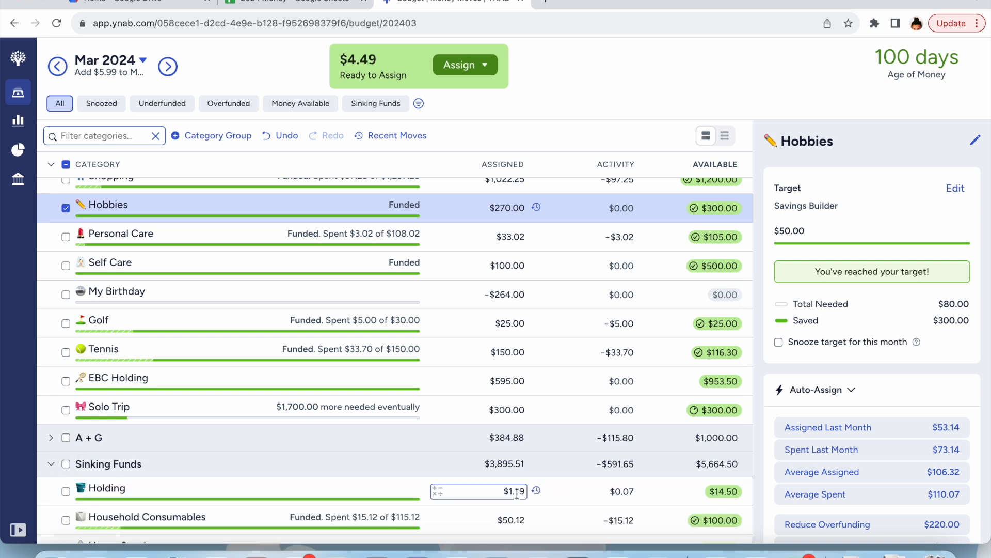
type("+4.49")
key("Return")
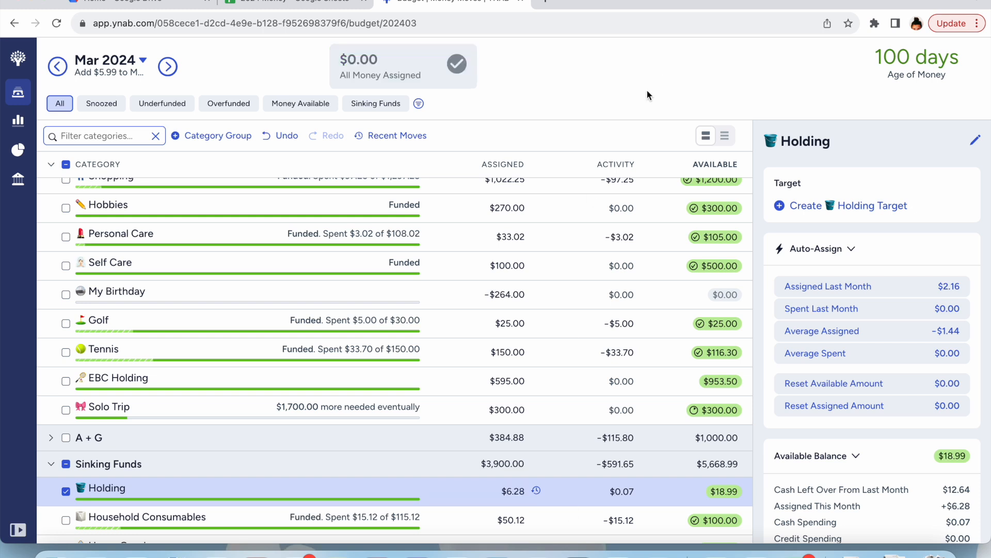
left_click(65, 491)
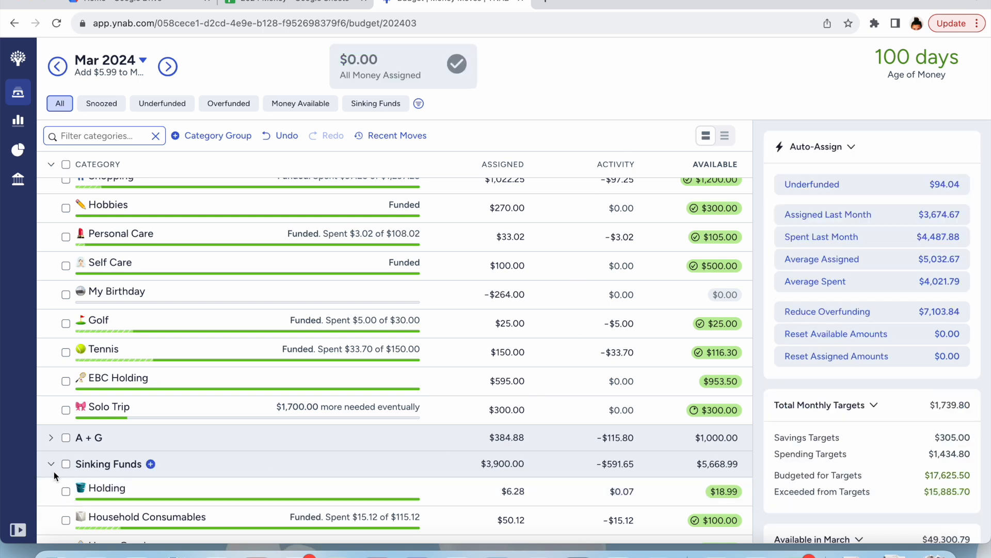
Collapse the Sinking Funds group and all other category groups in the budget.
left_click(51, 464)
scroll(92, 485, "up", 2)
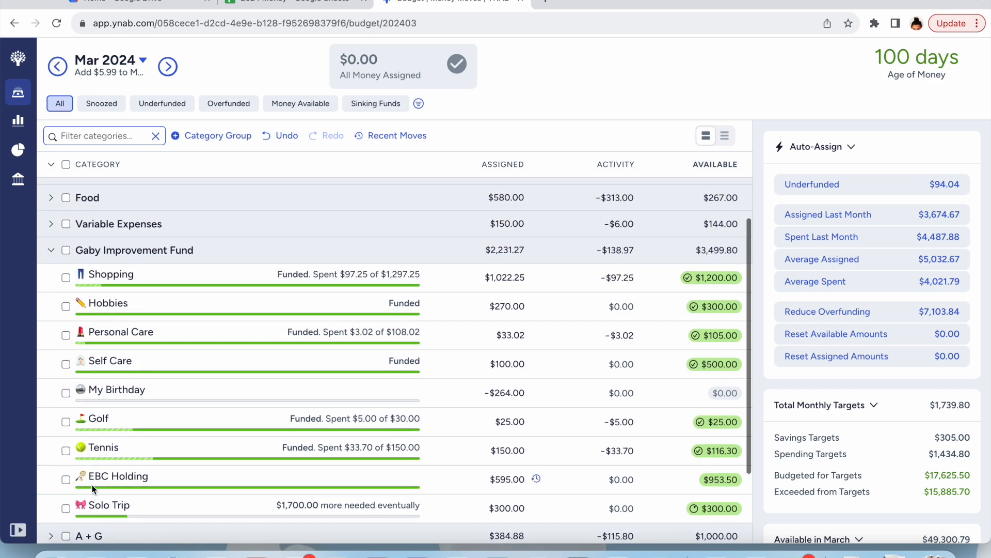
scroll(93, 488, "up", 3)
left_click(50, 165)
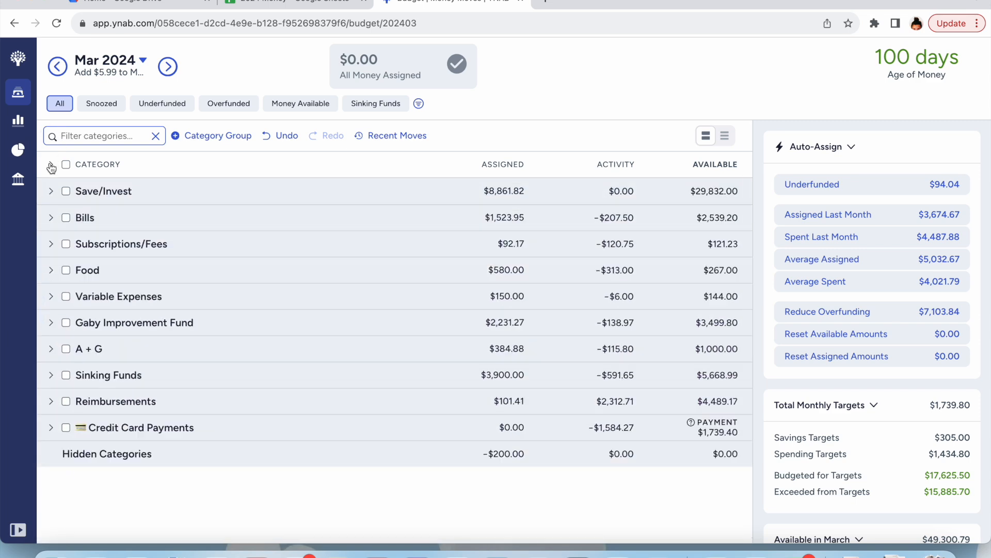
Expand all category groups and review the March 2024 assigned and available amounts from Save/Invest through the Gaby Improvement Fund.
left_click(51, 165)
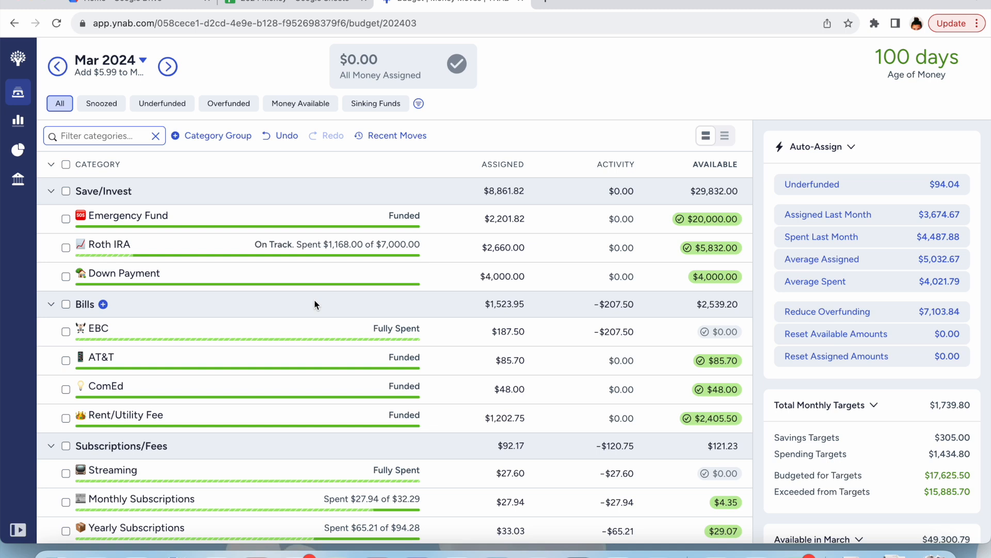
scroll(315, 300, "down", 3)
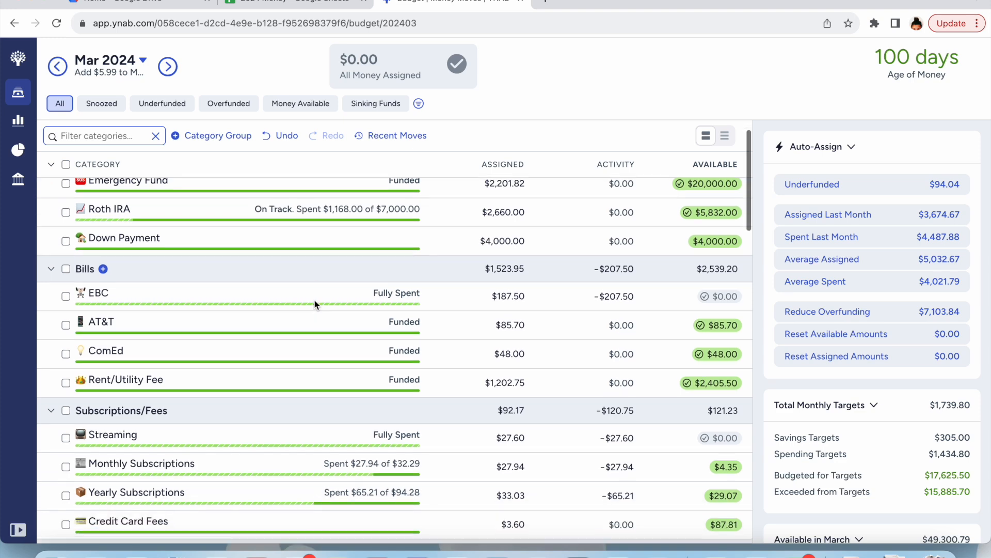
scroll(314, 299, "up", 3)
scroll(315, 304, "down", 5)
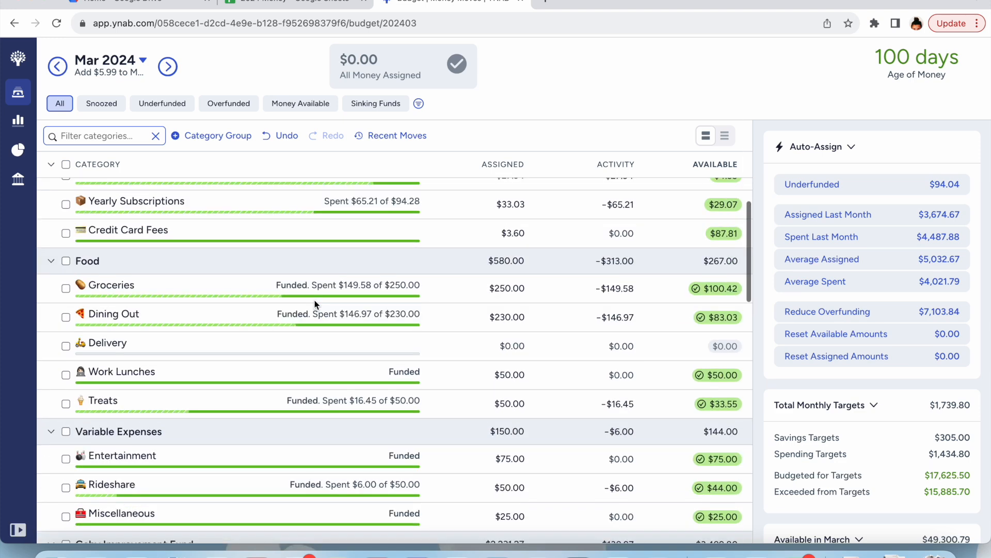
scroll(316, 305, "up", 4)
scroll(316, 305, "down", 3)
scroll(315, 304, "down", 6)
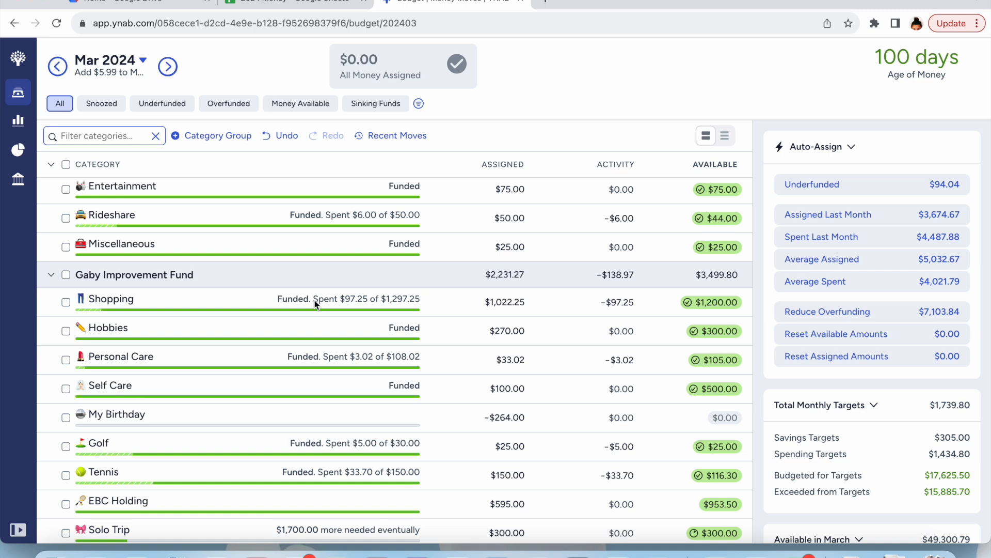
scroll(314, 300, "up", 10)
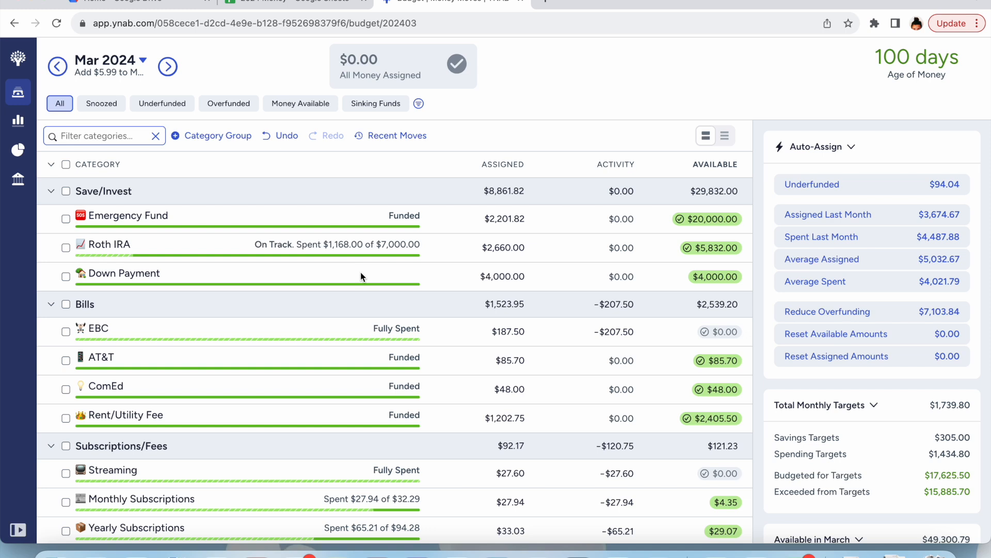
Inspect the yearly target details of the Roth IRA category in Save/Invest and deselect the category.
scroll(361, 272, "down", 1)
scroll(361, 272, "up", 1)
left_click(391, 246)
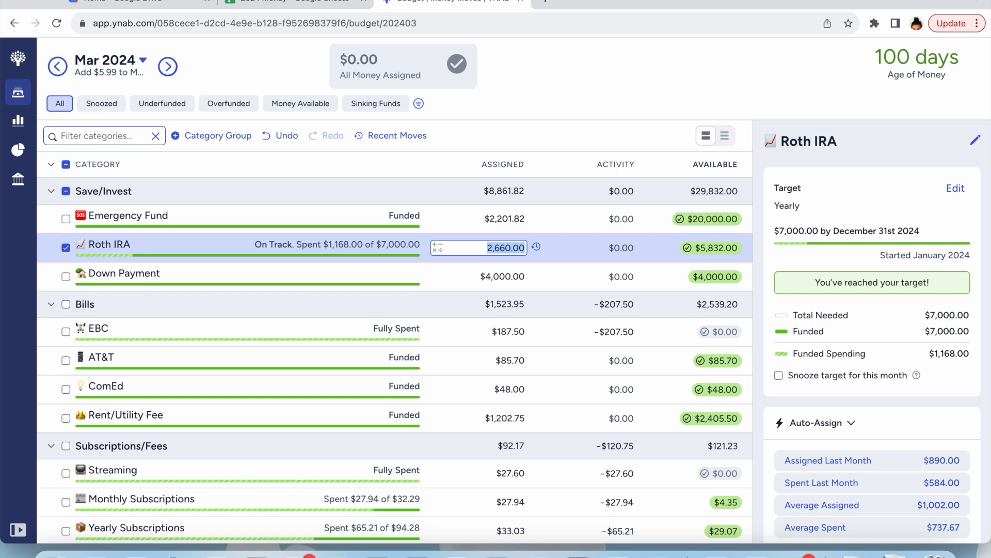
left_click(68, 248)
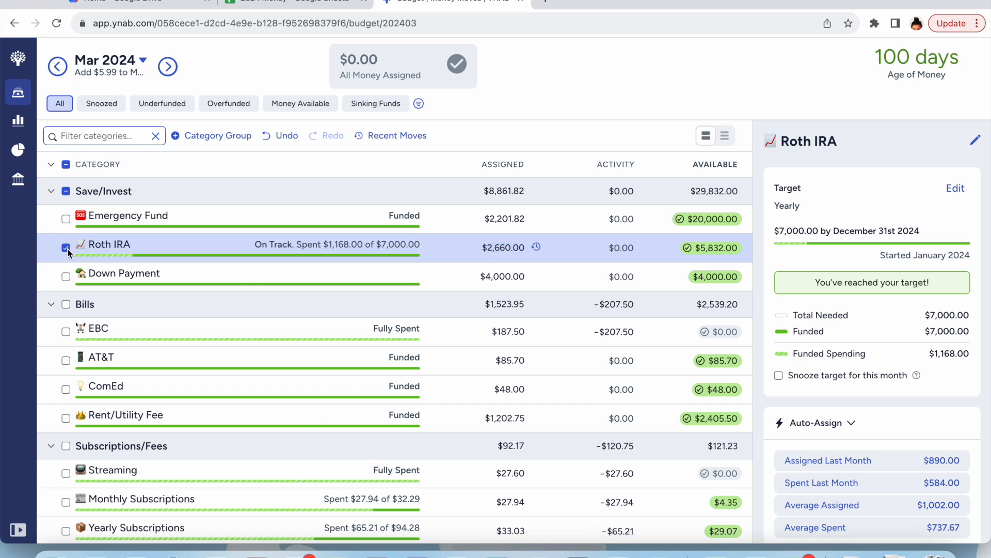
left_click(66, 248)
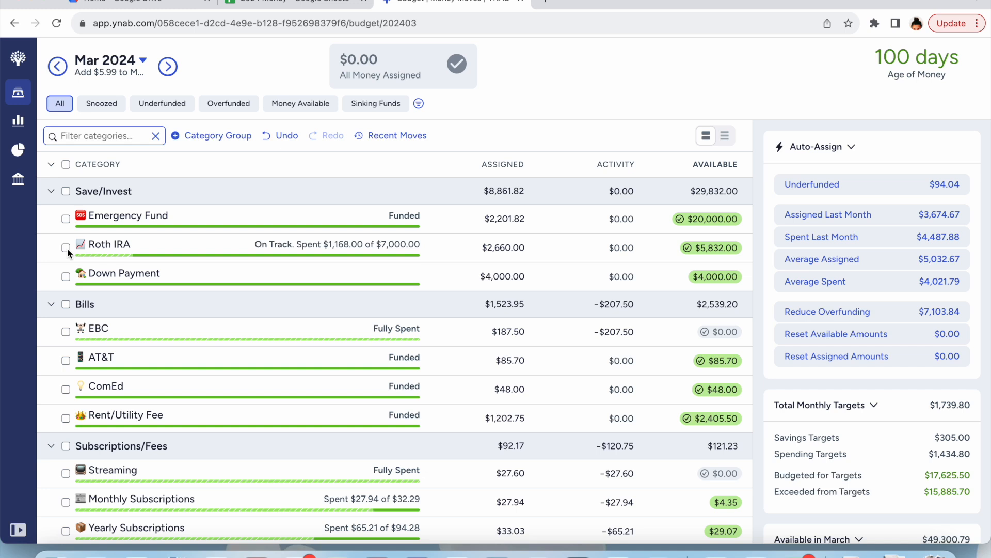